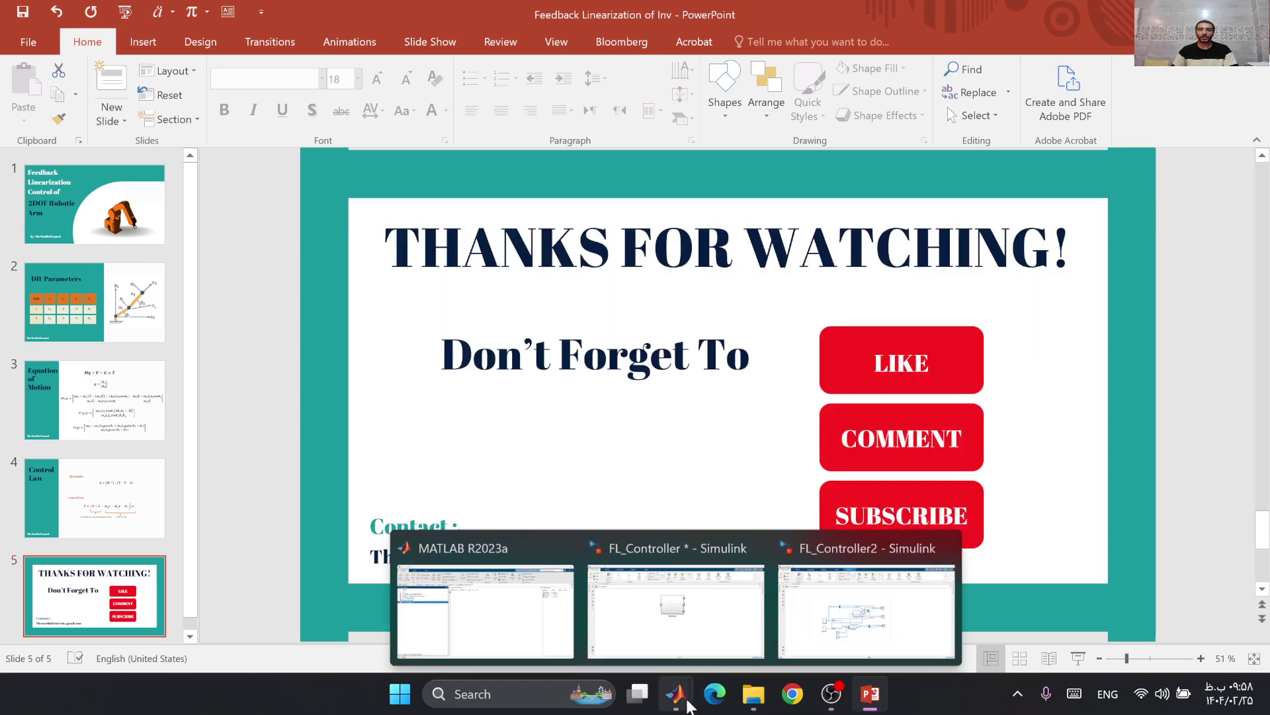
# Step: Switch to the FL_Controller model in Simulink and open its Dynamic subsystem
pyautogui.click(724, 646)
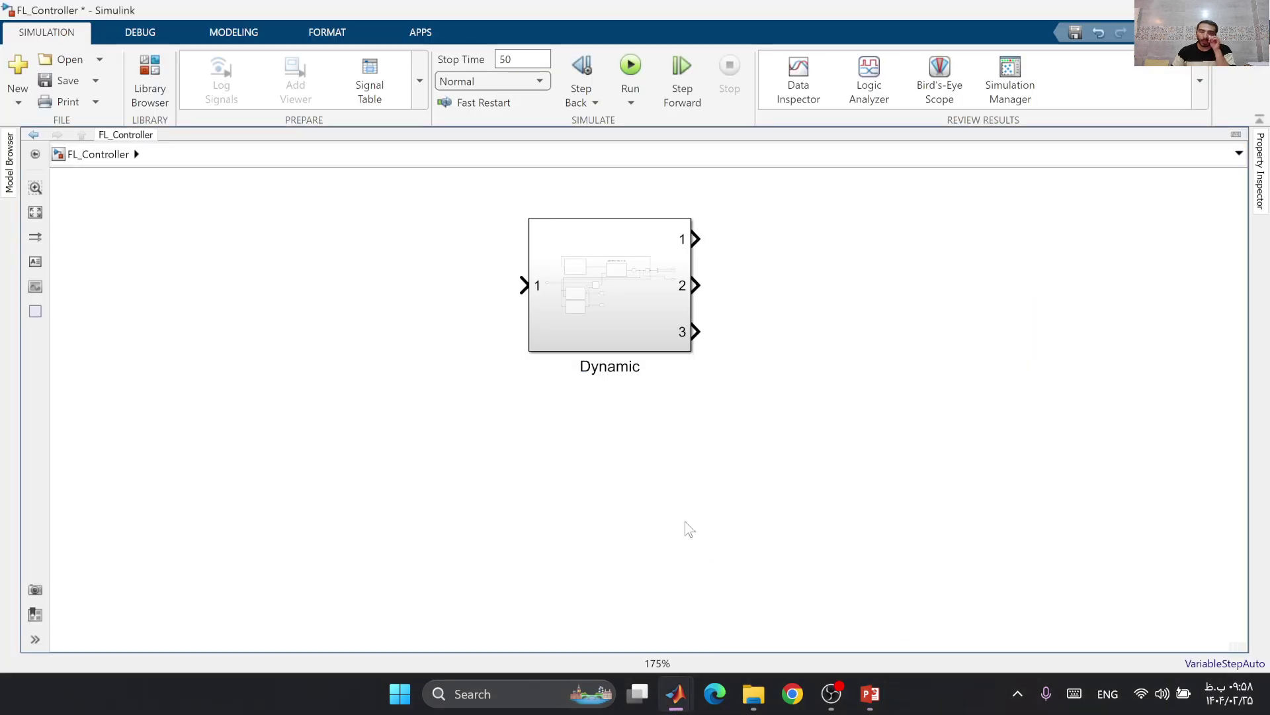
pyautogui.scroll(1, 629, 408)
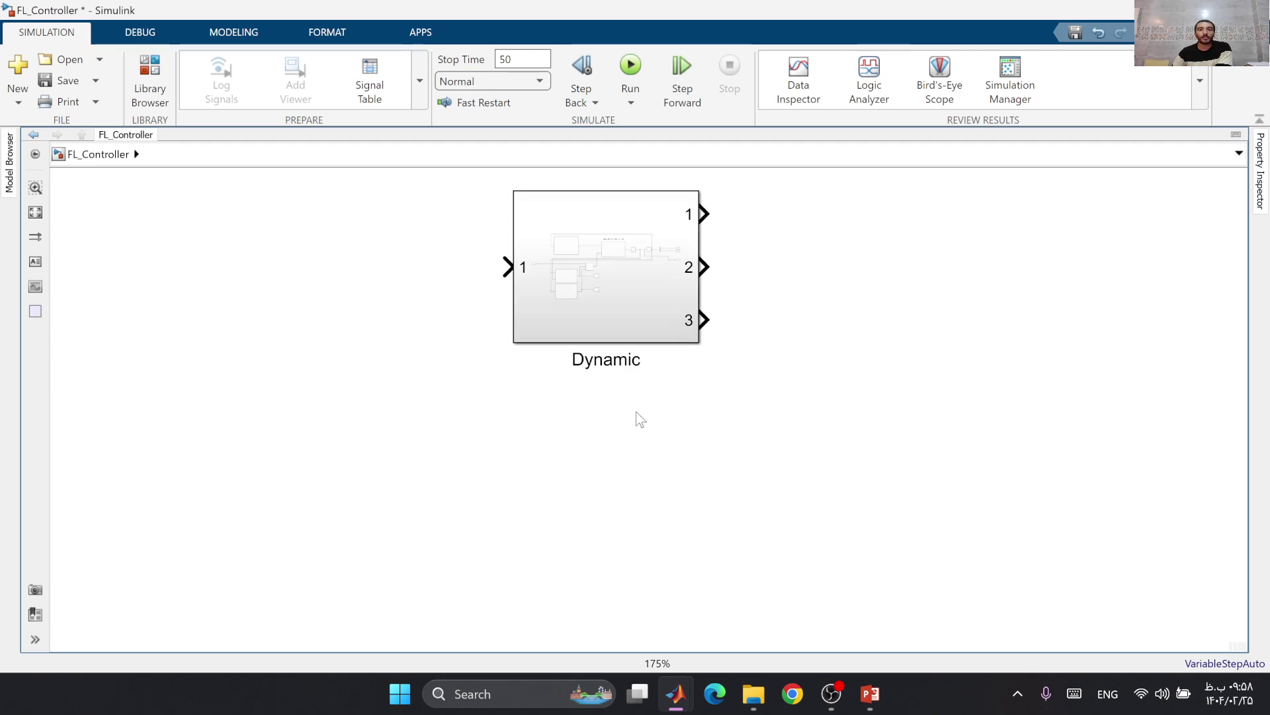
pyautogui.scroll(1, 475, 294)
pyautogui.click(525, 342)
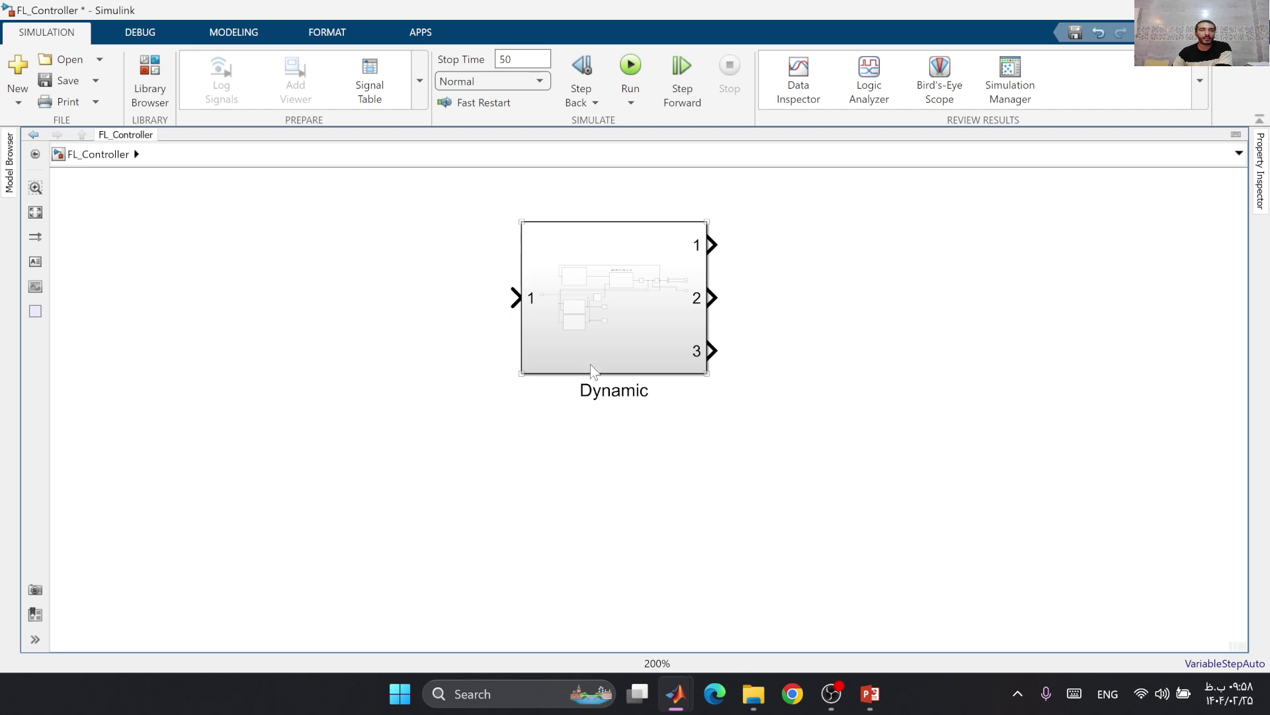
pyautogui.doubleClick(631, 325)
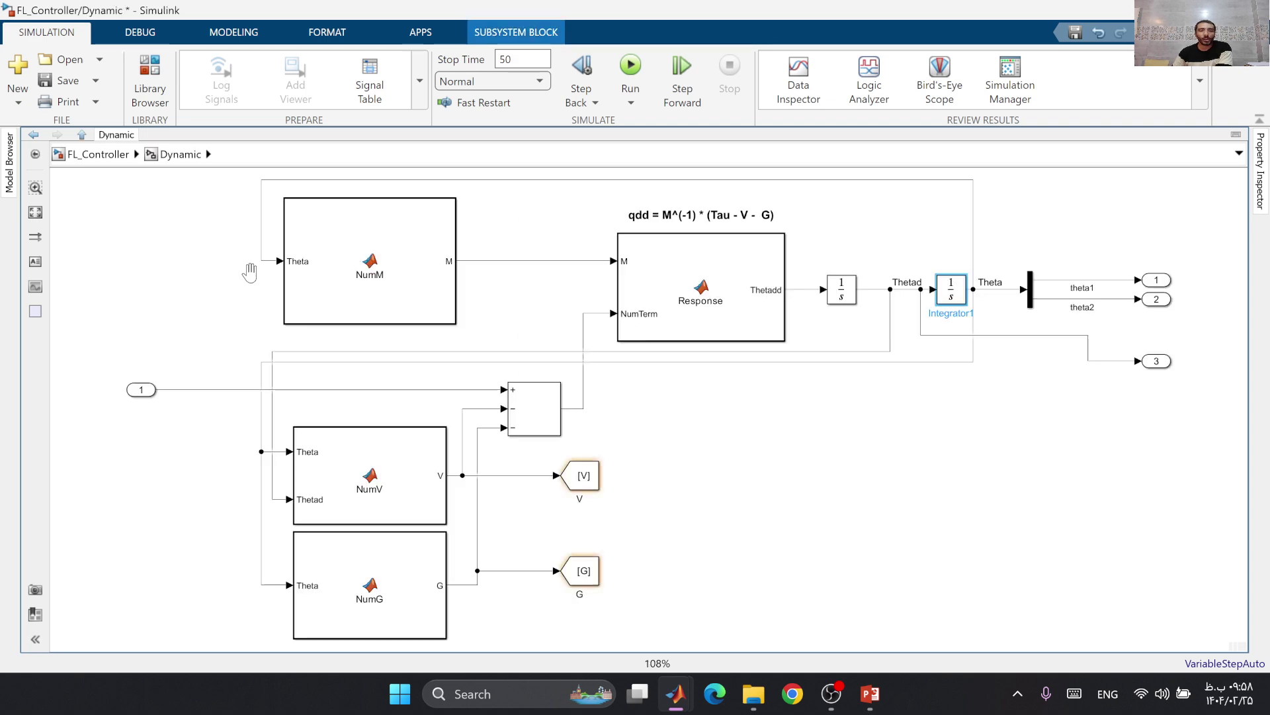
pyautogui.scroll(-1, 250, 278)
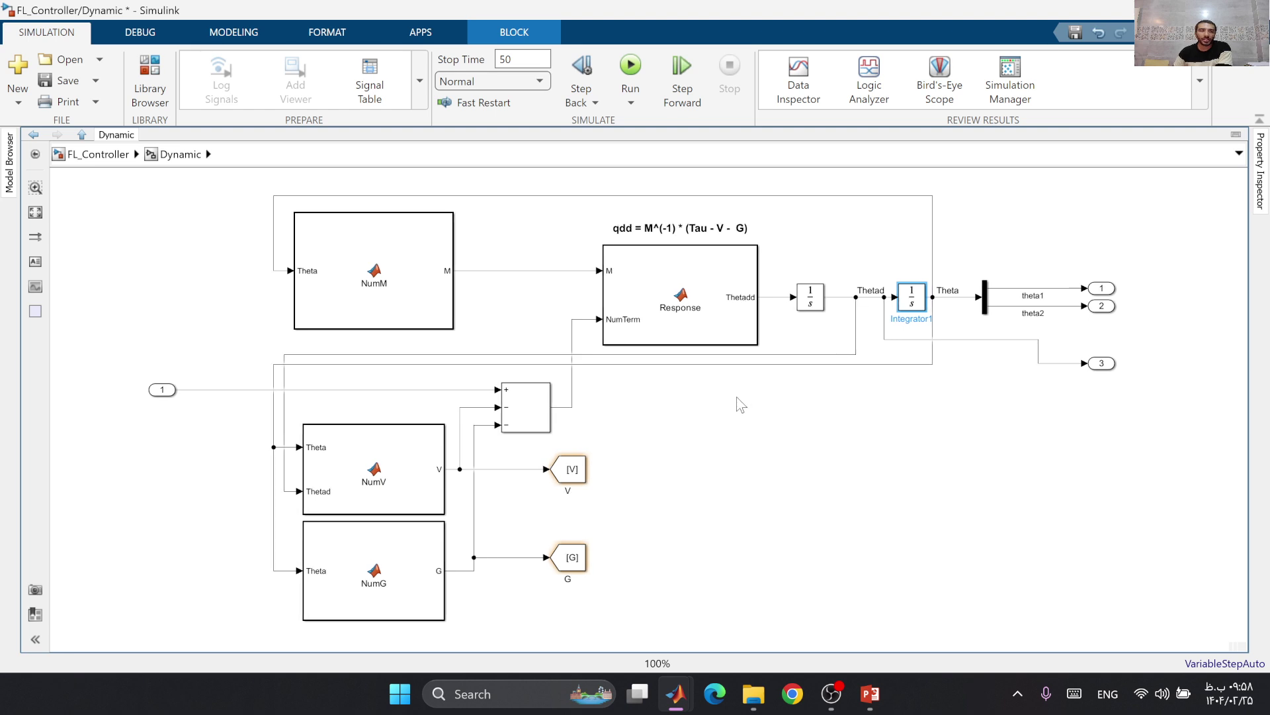
# Step: Open the NumM function block and examine its Theta input and the t1 and t2 assignments
pyautogui.click(391, 309)
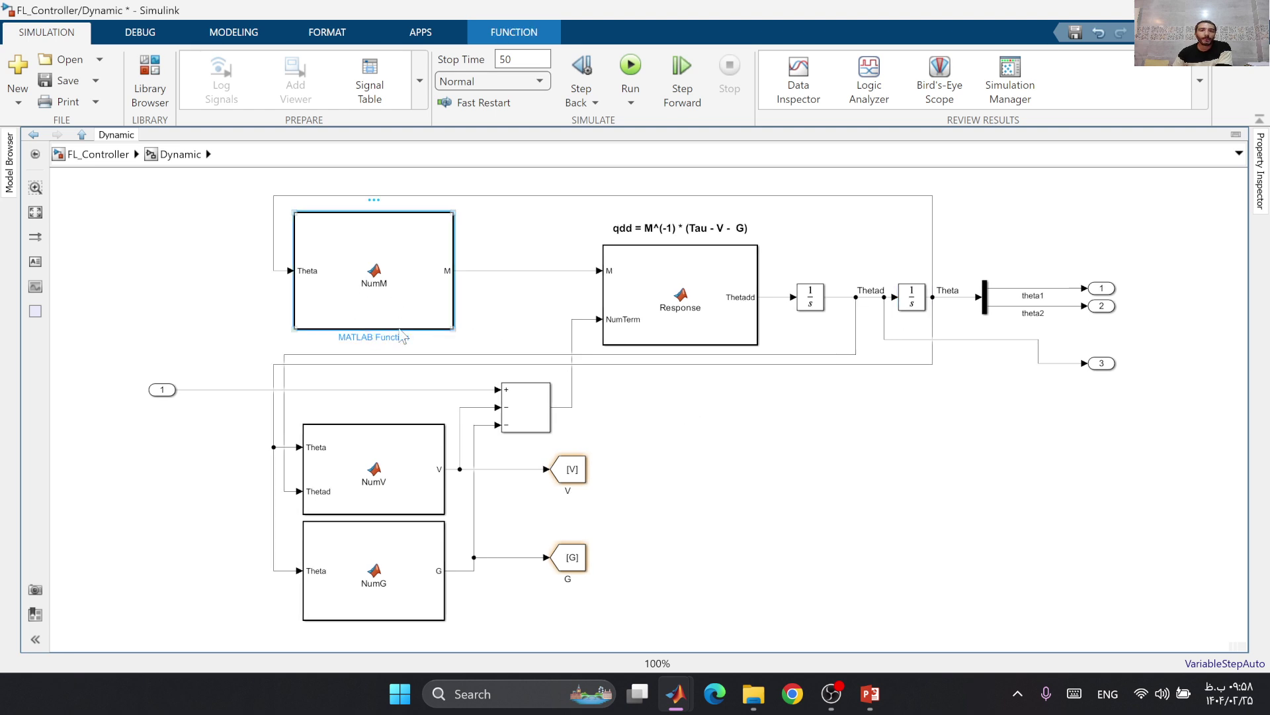
pyautogui.doubleClick(407, 284)
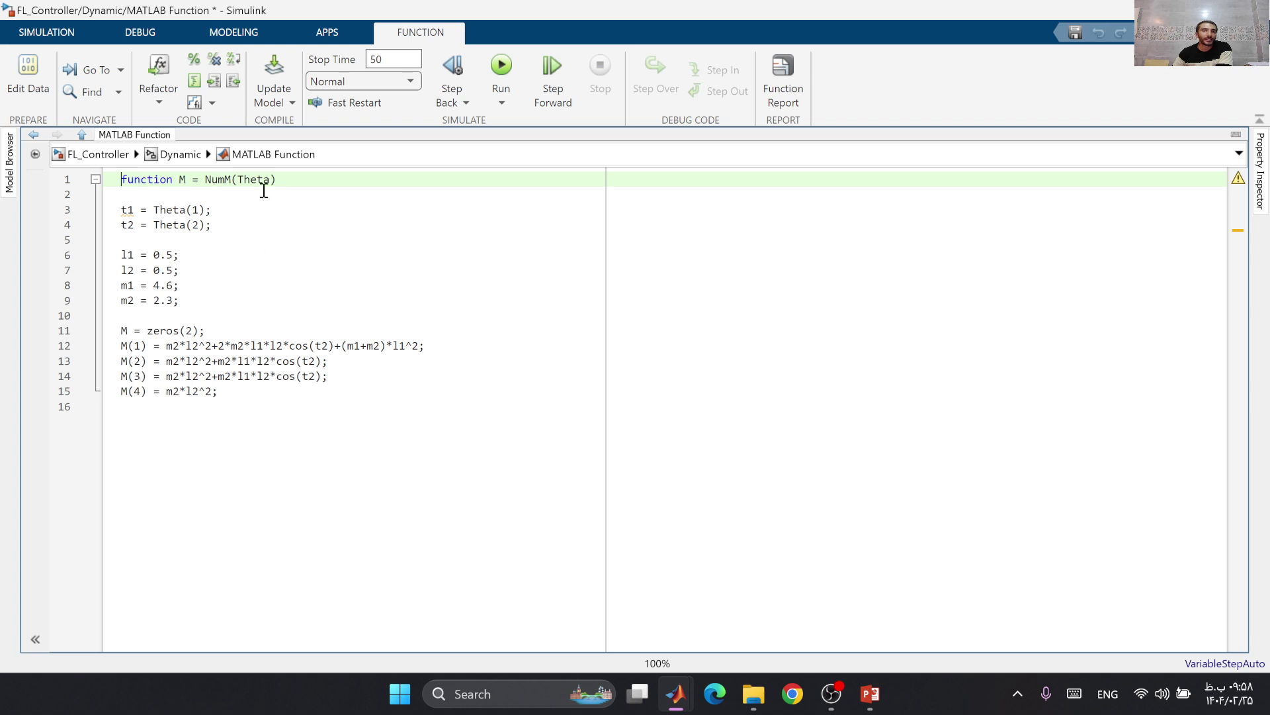
pyautogui.moveTo(270, 180); pyautogui.dragTo(241, 181)
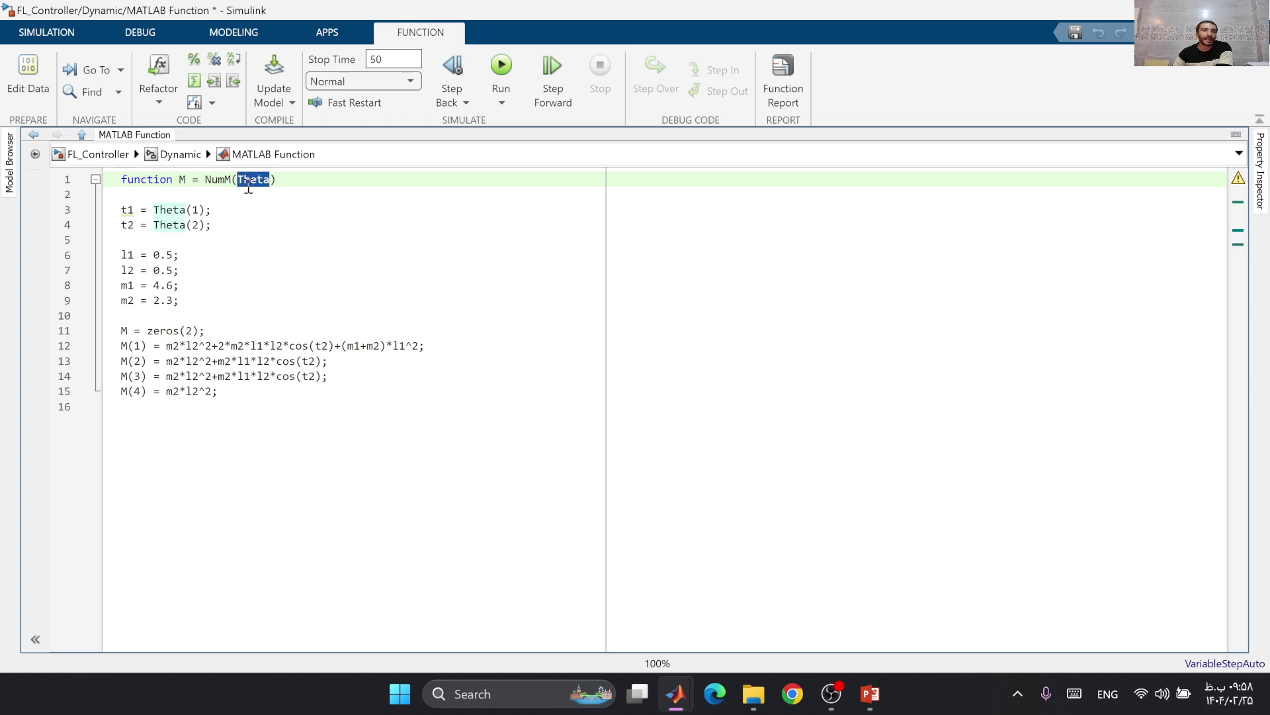
pyautogui.click(184, 211)
pyautogui.click(202, 226)
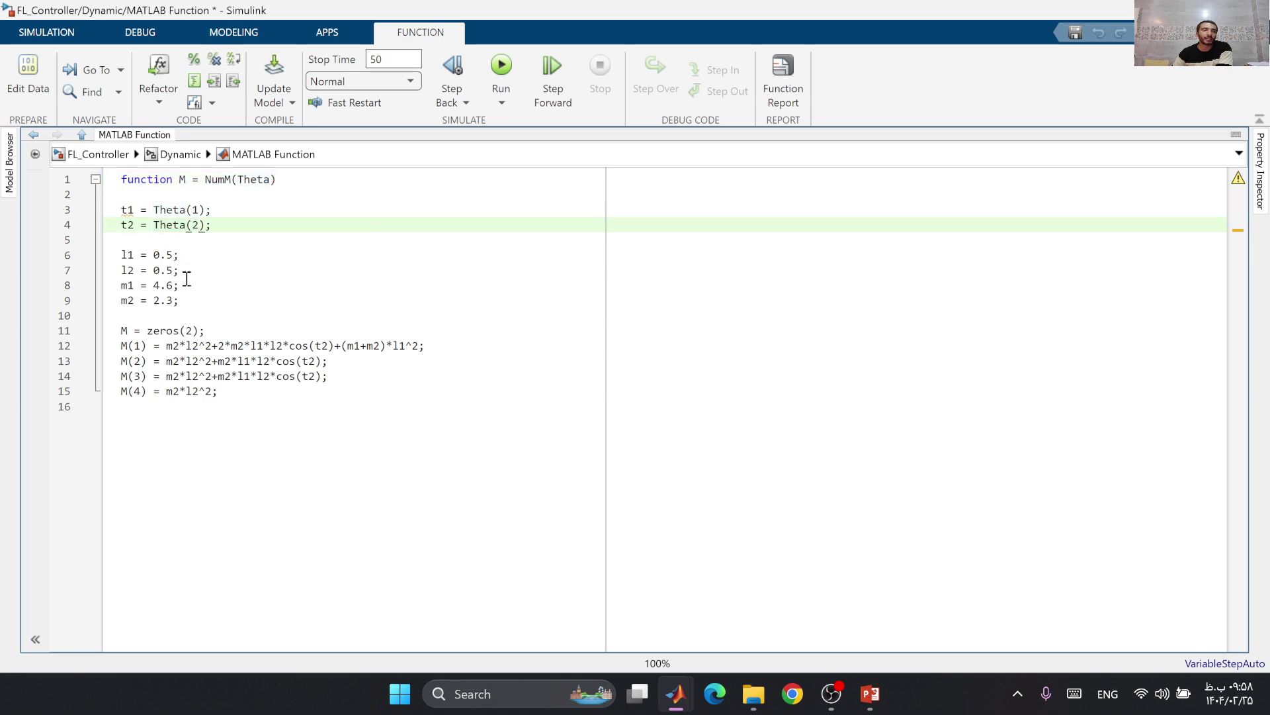
# Step: Review the link length and mass parameters l1, l2, m1 and m2 defined in the NumM code
pyautogui.moveTo(122, 256)
pyautogui.mouseDown()
pyautogui.moveTo(198, 302)
pyautogui.moveTo(241, 302)
pyautogui.moveTo(161, 287)
pyautogui.moveTo(108, 258)
pyautogui.mouseUp()
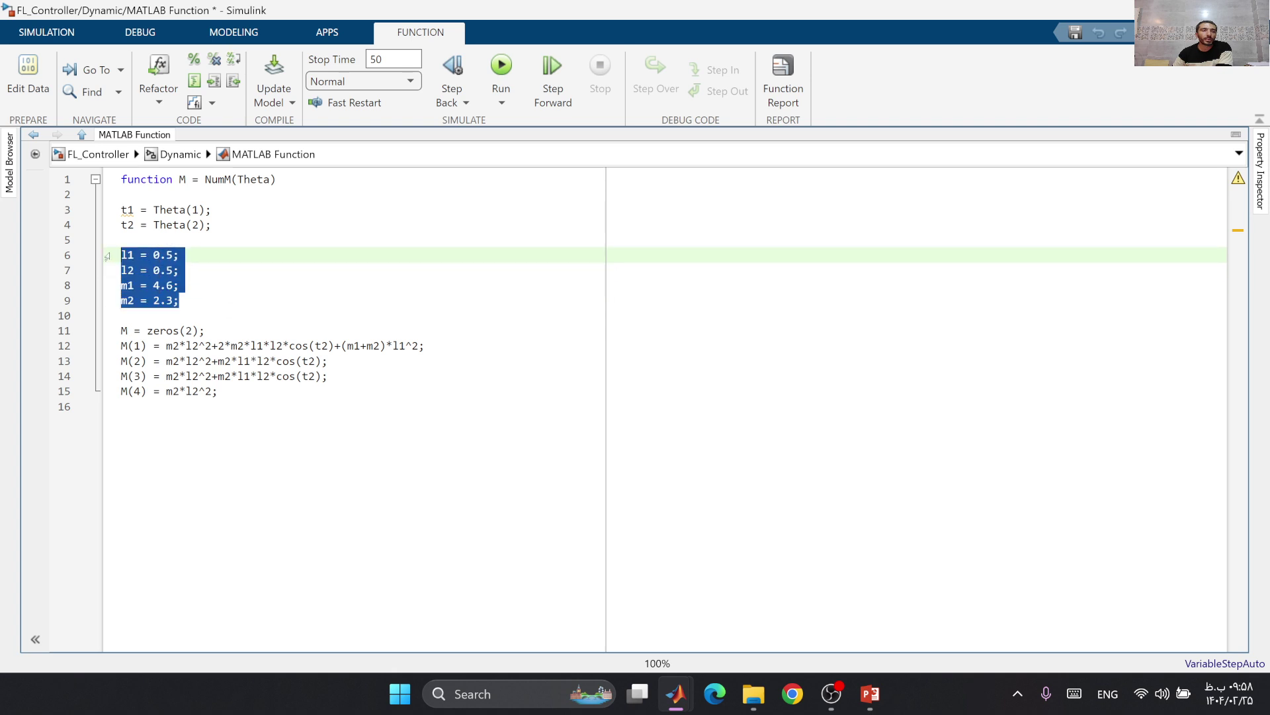
pyautogui.click(215, 268)
pyautogui.click(134, 257)
pyautogui.press('Down')
pyautogui.moveTo(174, 256); pyautogui.dragTo(157, 258)
pyautogui.click(159, 257)
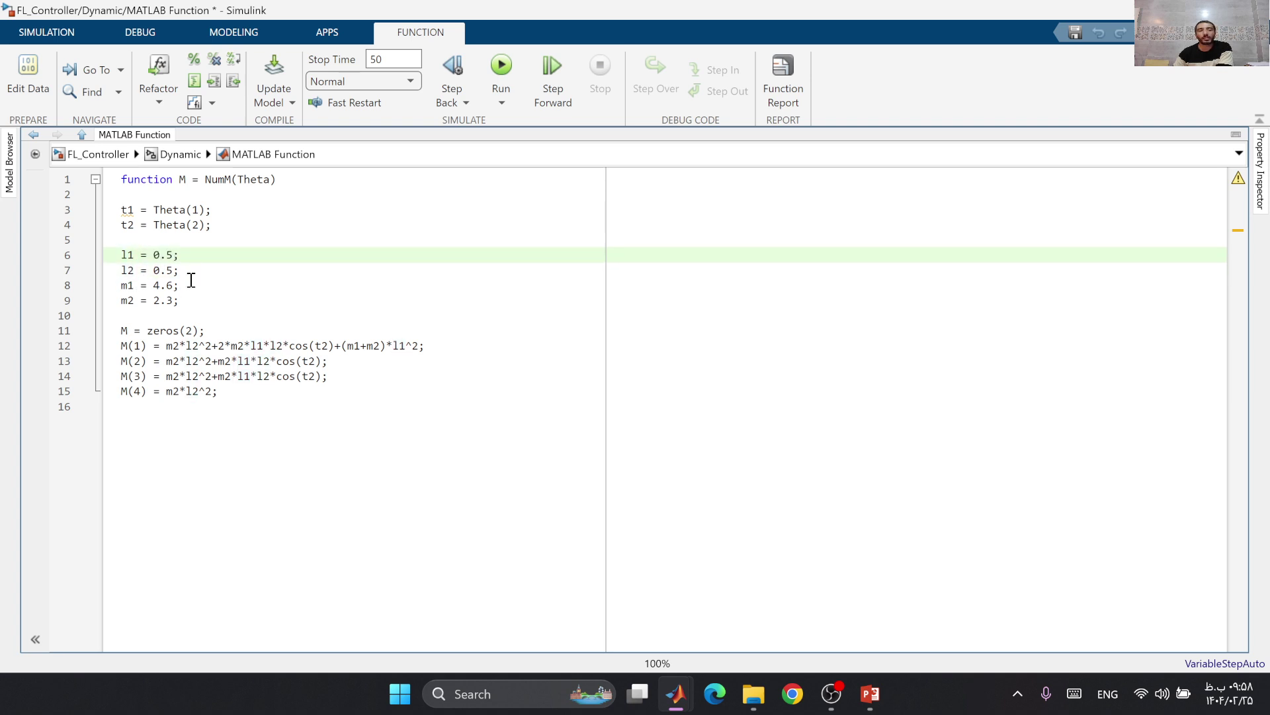
pyautogui.click(137, 288)
pyautogui.click(137, 305)
pyautogui.click(138, 287)
pyautogui.click(141, 295)
pyautogui.moveTo(155, 286); pyautogui.dragTo(173, 286)
pyautogui.click(154, 301)
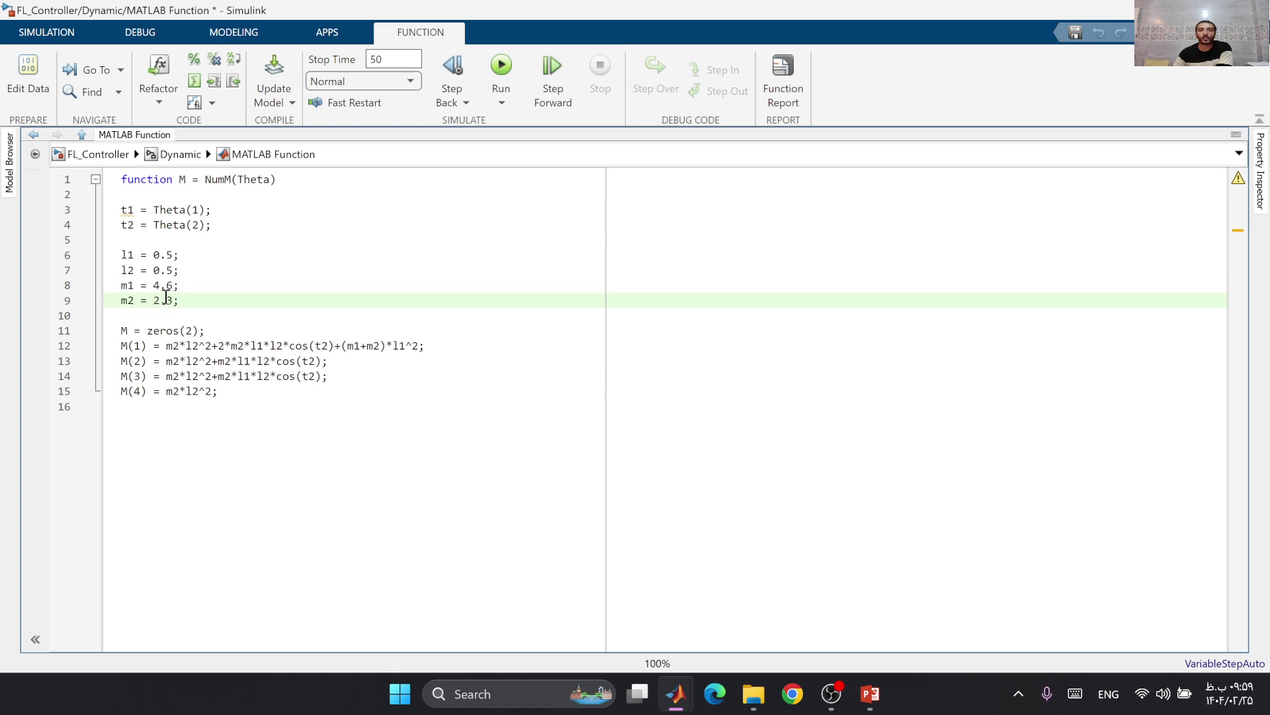
# Step: Examine the mass matrix M expressions in the NumM code and return to the Dynamic subsystem
pyautogui.moveTo(219, 391); pyautogui.dragTo(113, 328)
pyautogui.click(210, 321)
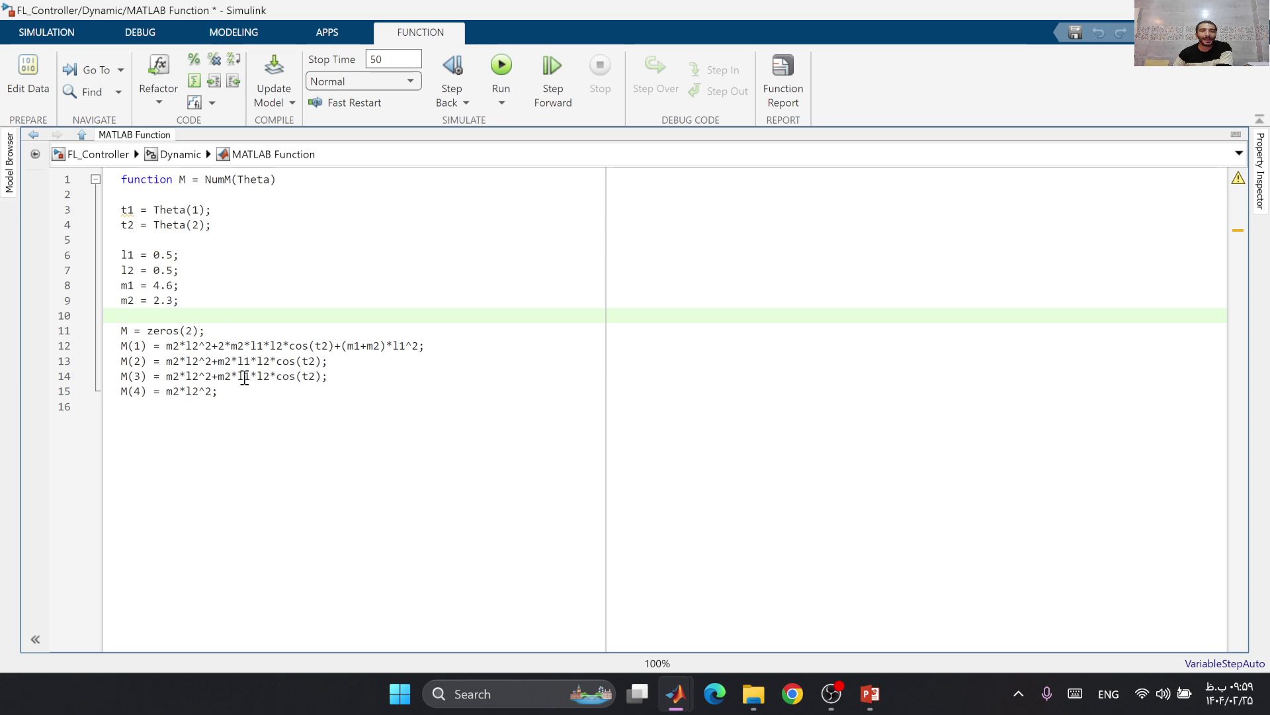
pyautogui.moveTo(240, 392); pyautogui.dragTo(108, 326)
pyautogui.click(199, 318)
pyautogui.click(180, 155)
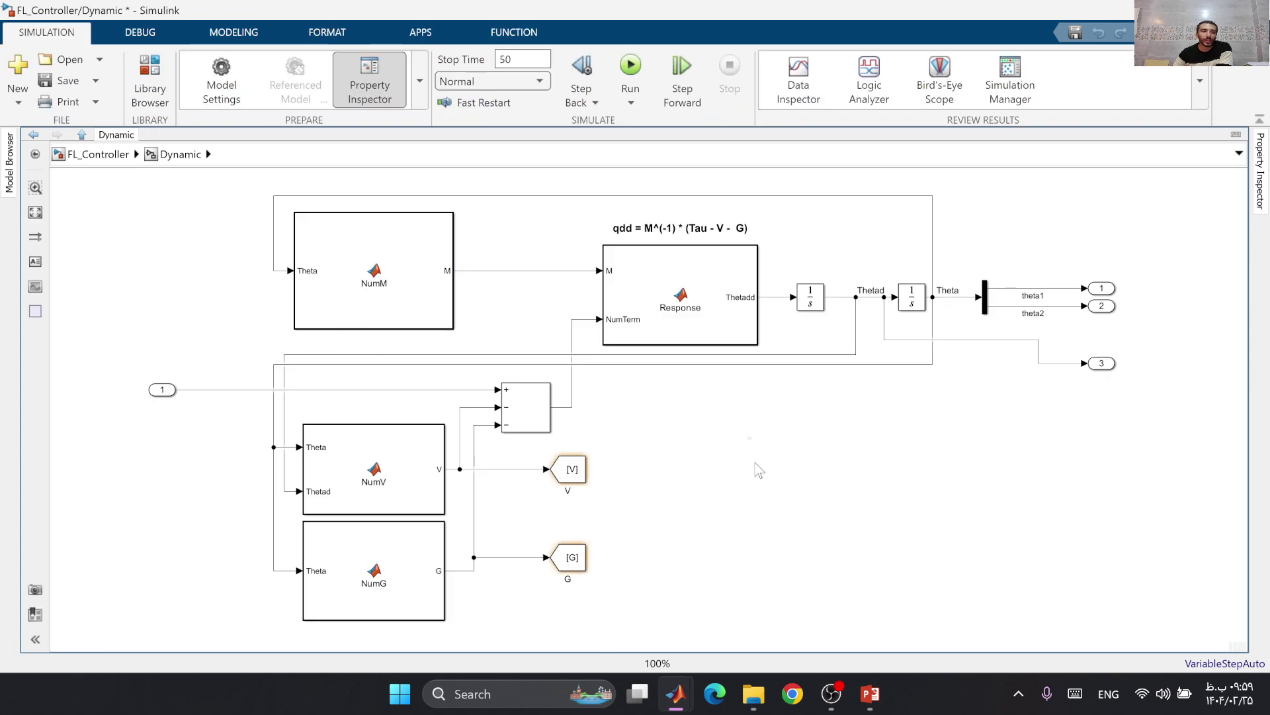
# Step: Open the NumV function block, review its code for the V vector, and return to the Dynamic subsystem
pyautogui.doubleClick(398, 463)
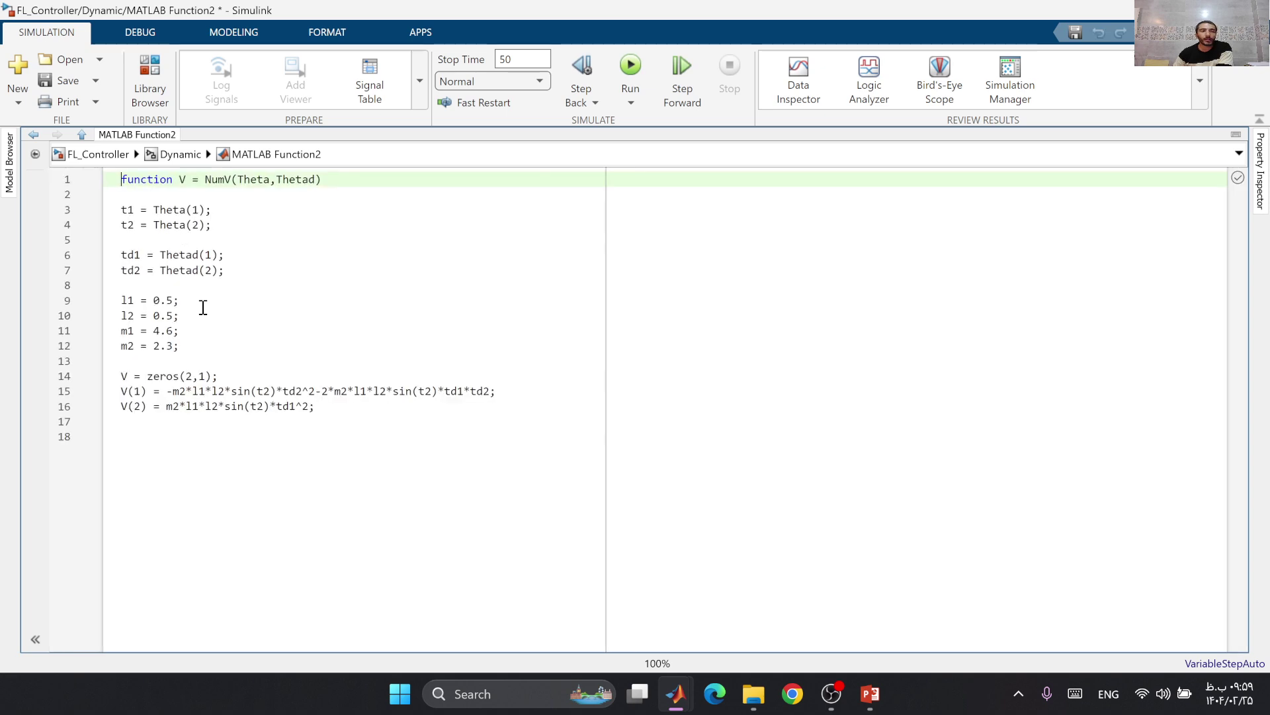
pyautogui.moveTo(315, 405); pyautogui.dragTo(123, 209)
pyautogui.click(276, 285)
pyautogui.click(181, 154)
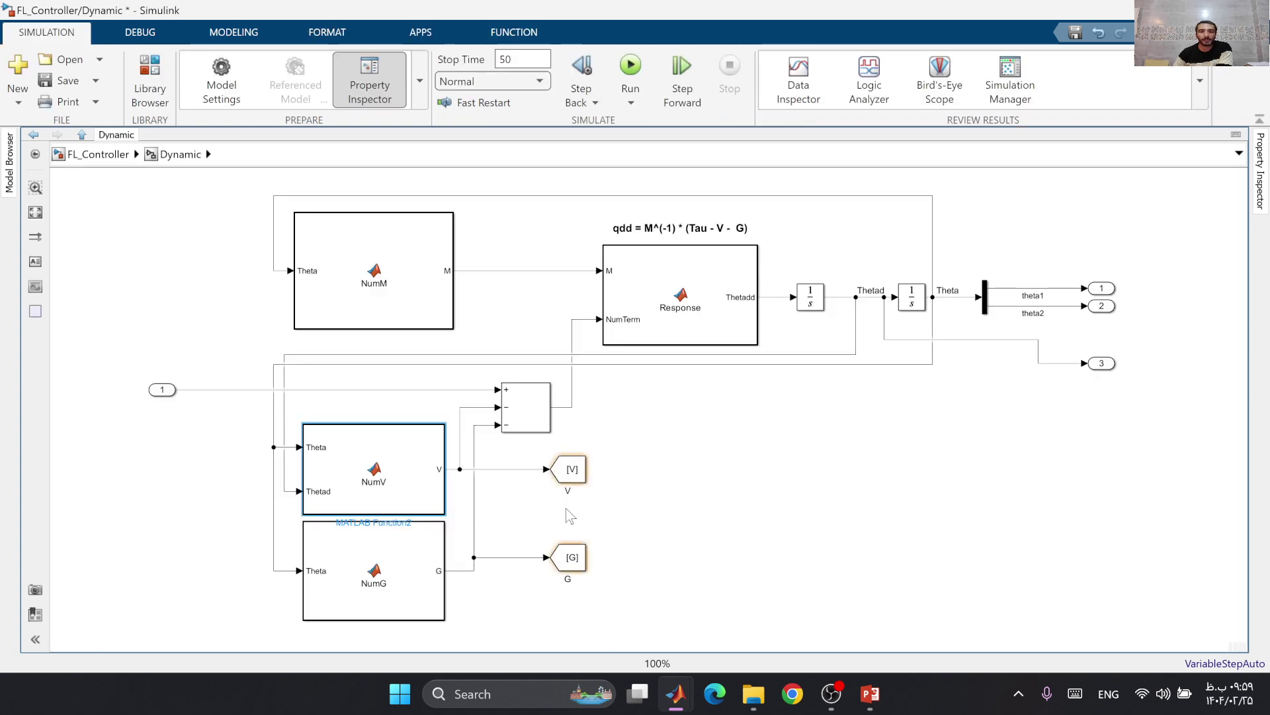
# Step: Open the NumG function block, review its gravity vector expressions, and return to the Dynamic subsystem
pyautogui.doubleClick(411, 577)
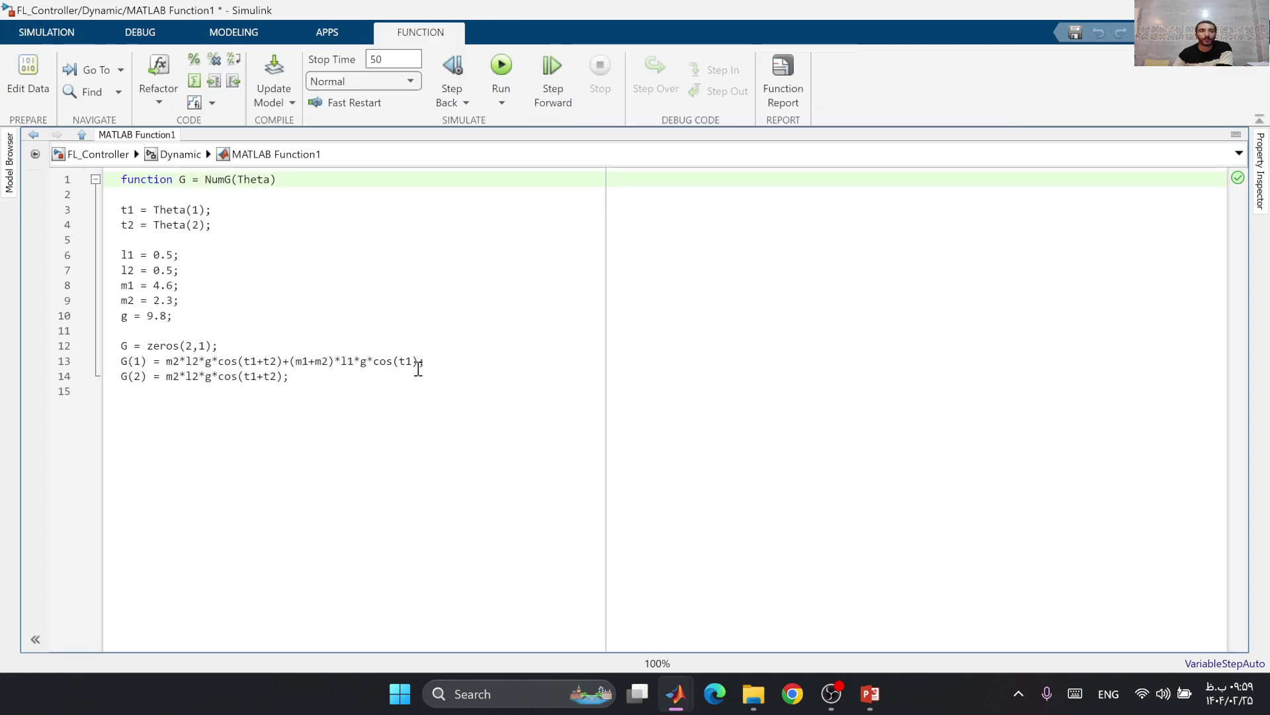
pyautogui.moveTo(369, 389); pyautogui.dragTo(121, 361)
pyautogui.click(171, 178)
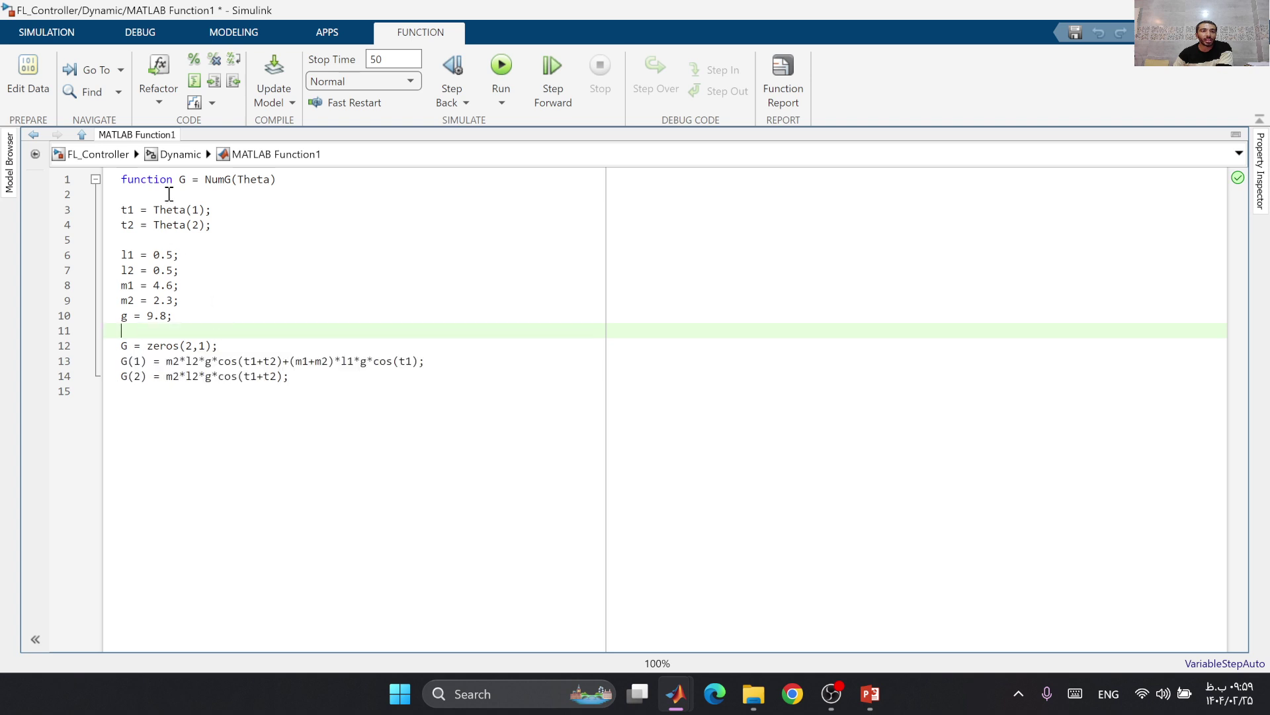
pyautogui.click(177, 156)
pyautogui.click(691, 471)
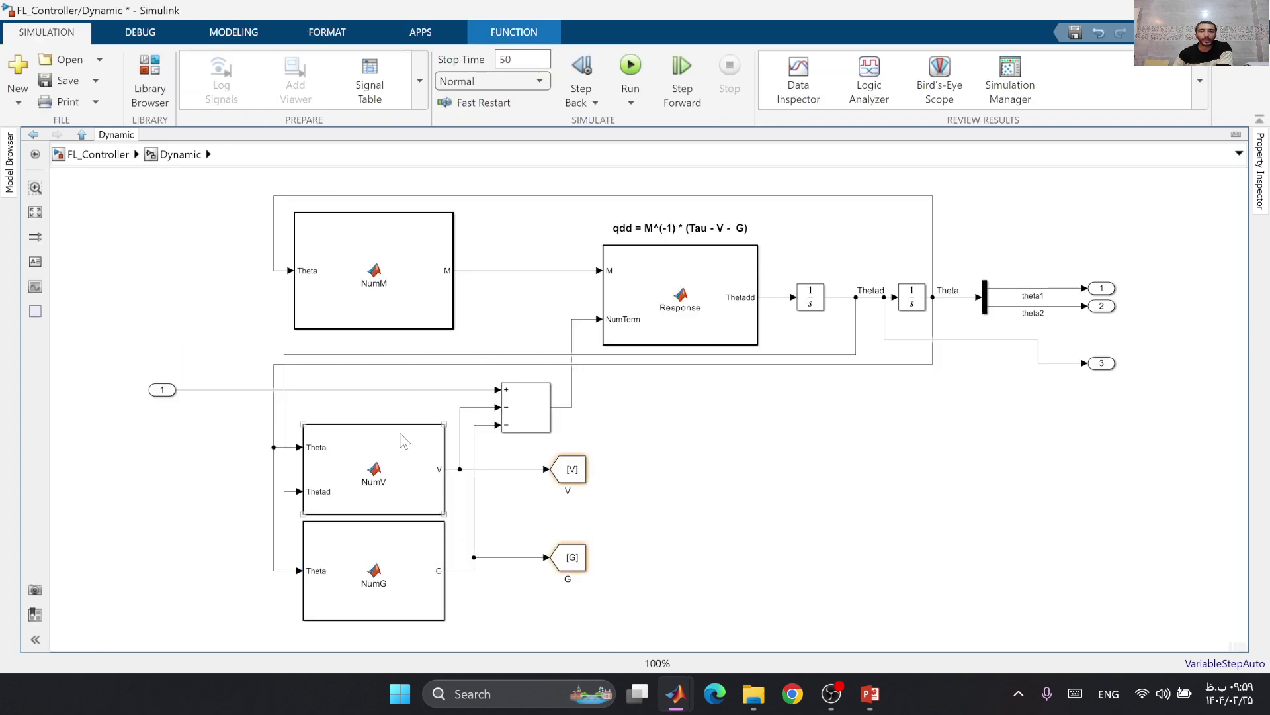
# Step: Open the Response function block, review how Thetadd is computed, and return to the Dynamic subsystem
pyautogui.doubleClick(676, 298)
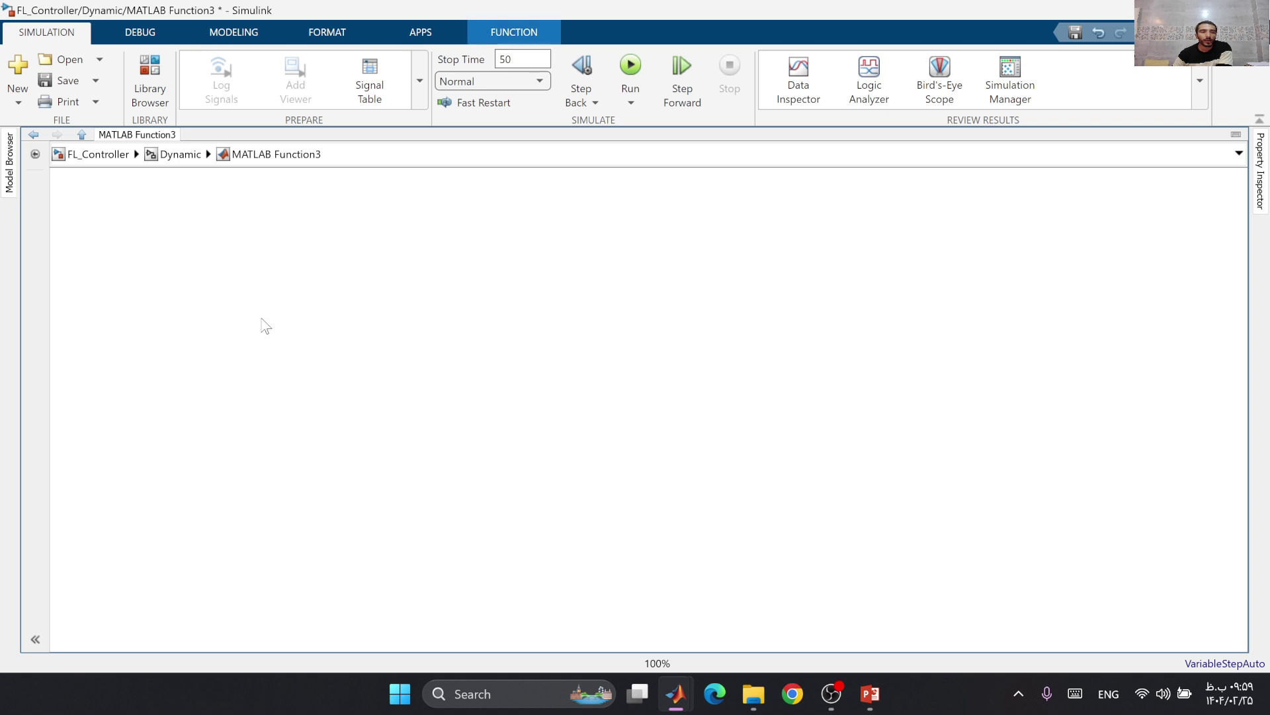
pyautogui.click(241, 225)
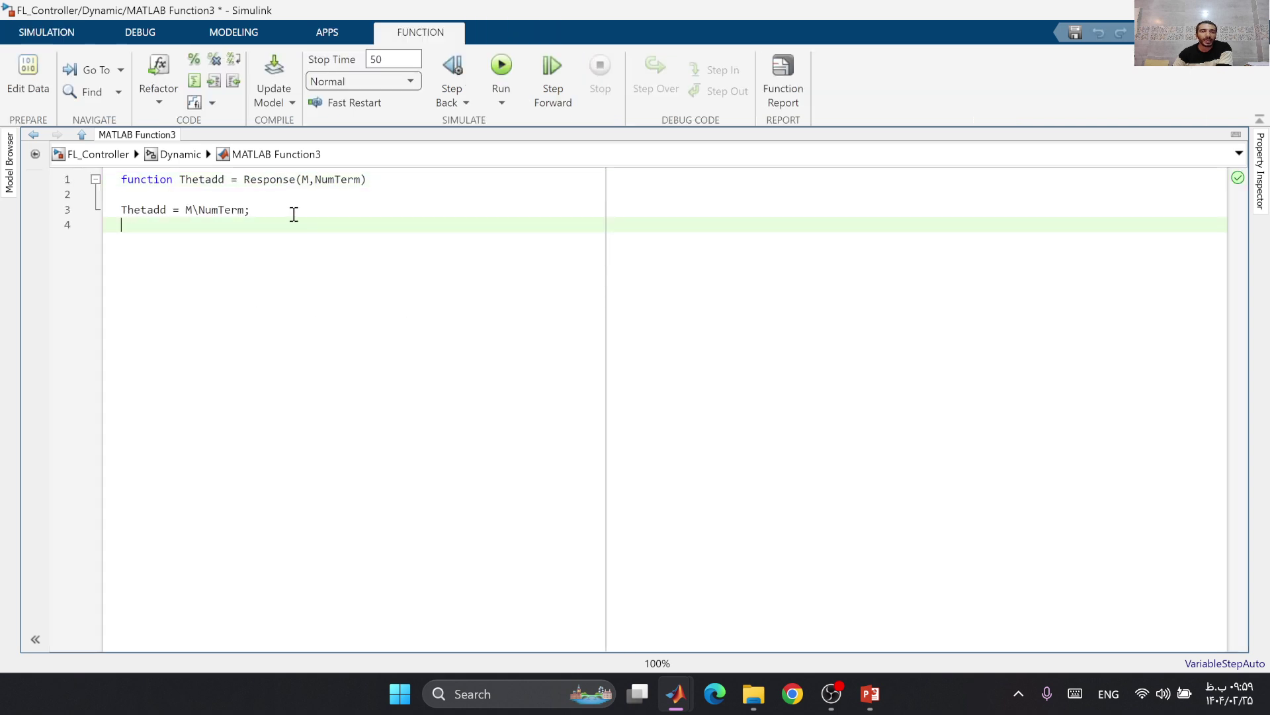
pyautogui.moveTo(292, 216); pyautogui.dragTo(122, 213)
pyautogui.click(186, 211)
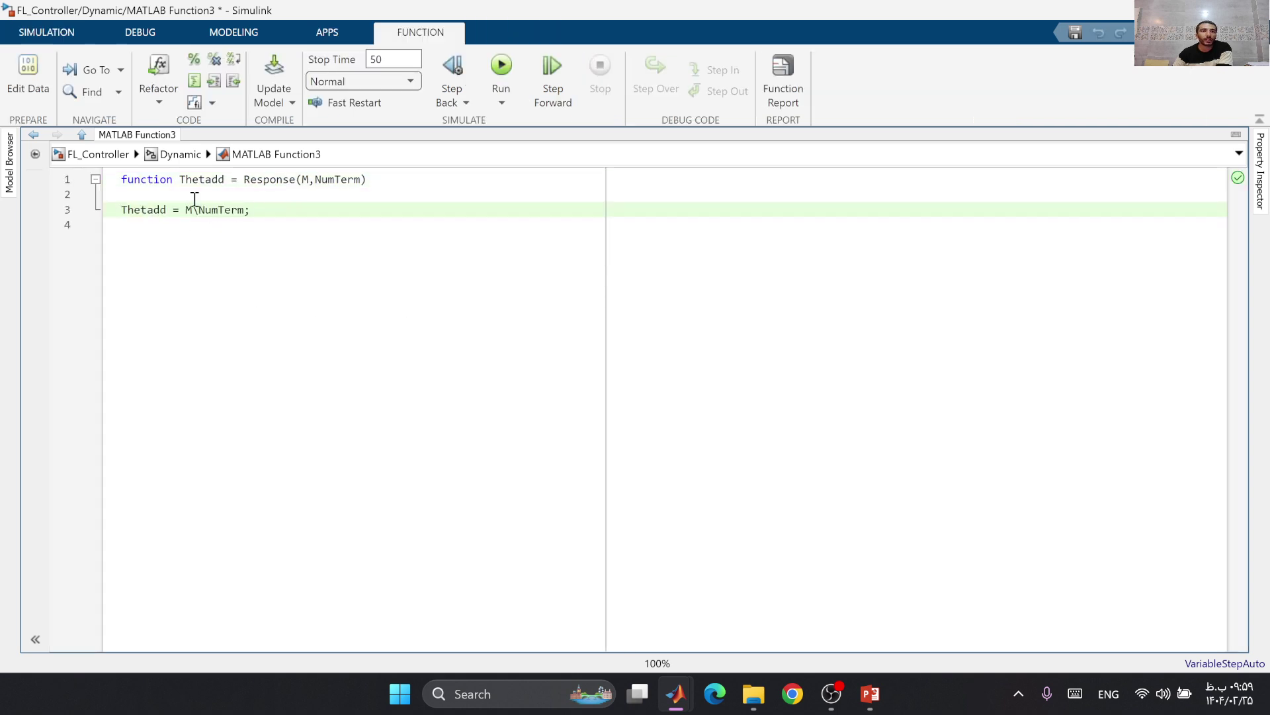
pyautogui.click(189, 158)
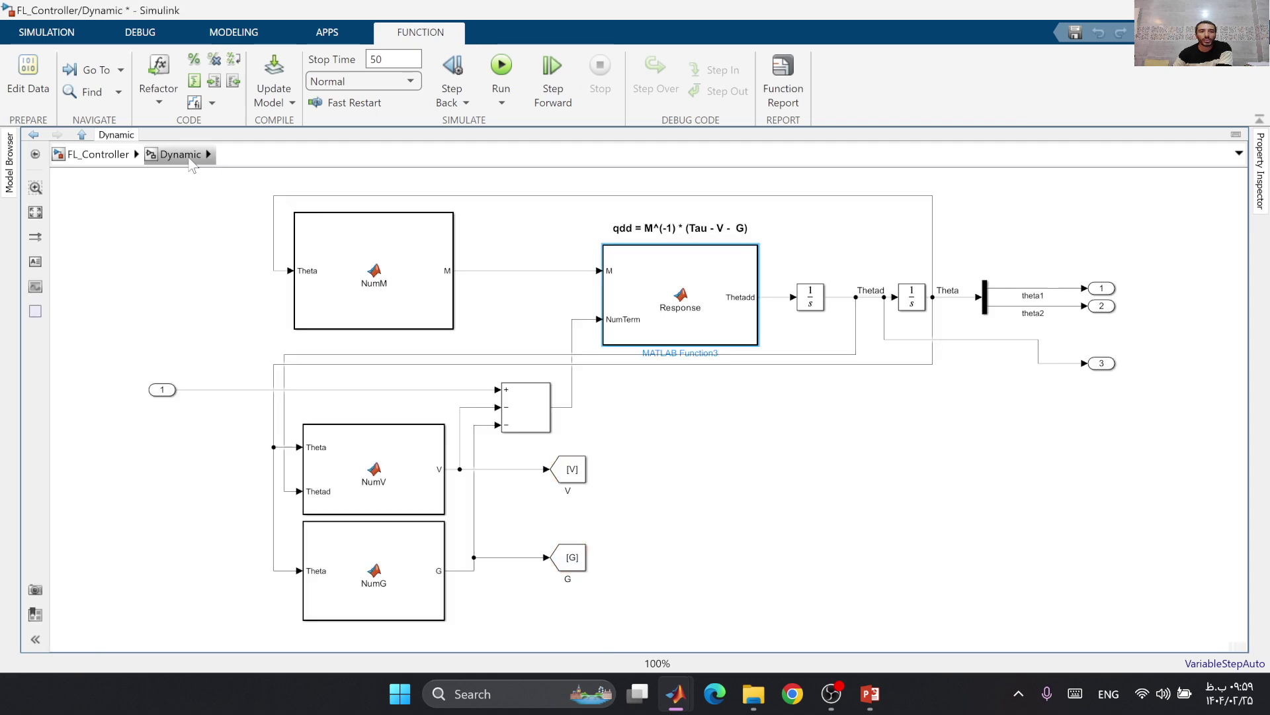
pyautogui.click(794, 397)
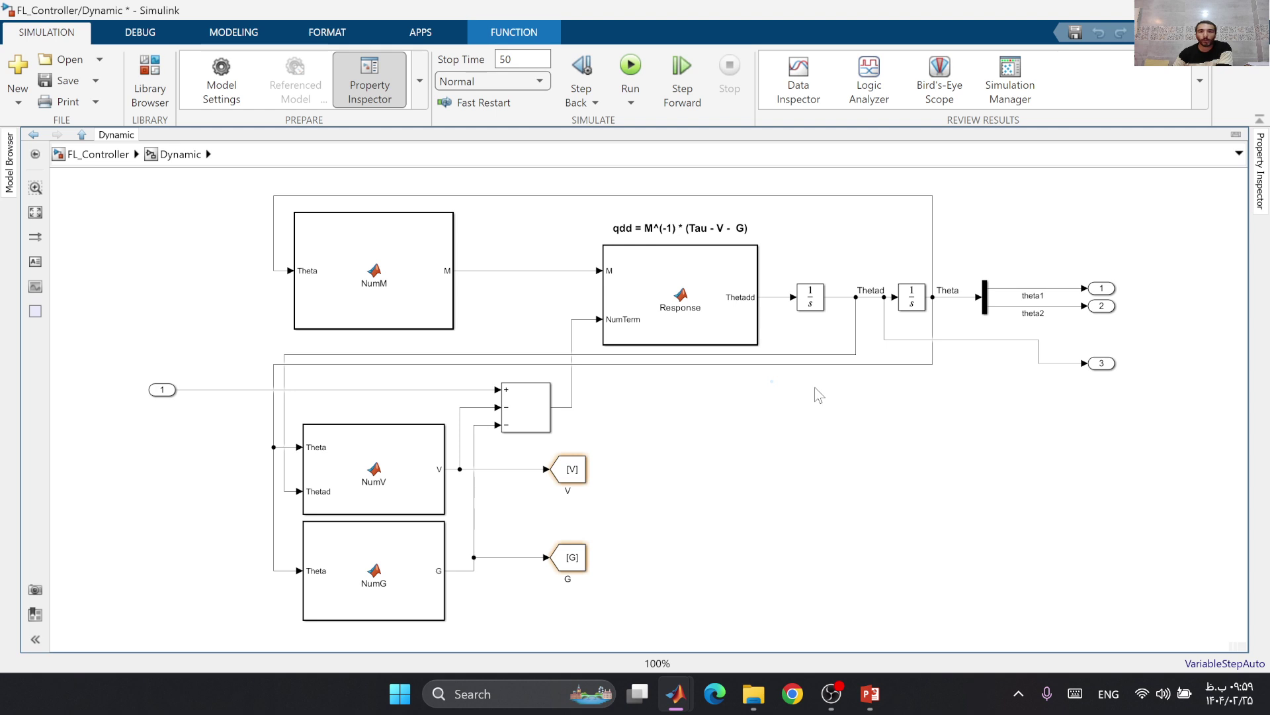
# Step: Inspect the inport that feeds the sum block in the Dynamic subsystem
pyautogui.click(162, 389)
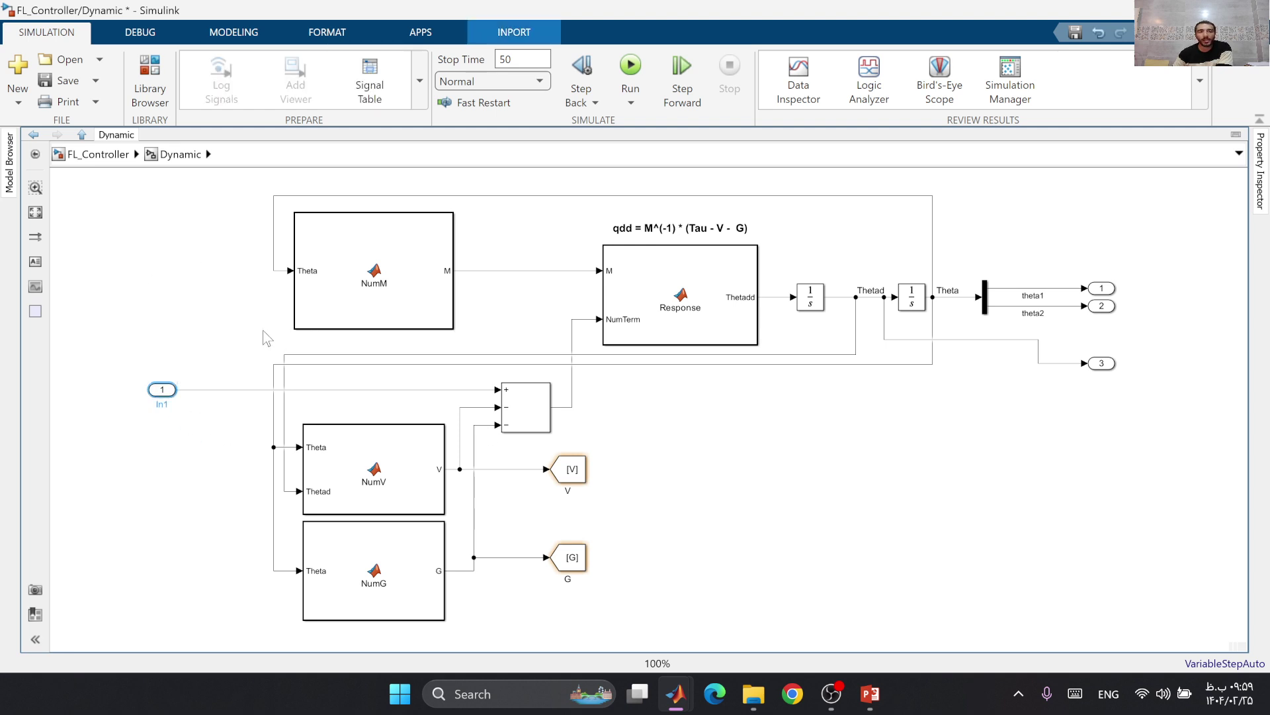
pyautogui.click(146, 363)
pyautogui.click(157, 395)
# Step: Check the initial condition settings of both integrator blocks and close their parameter dialogs
pyautogui.doubleClick(812, 301)
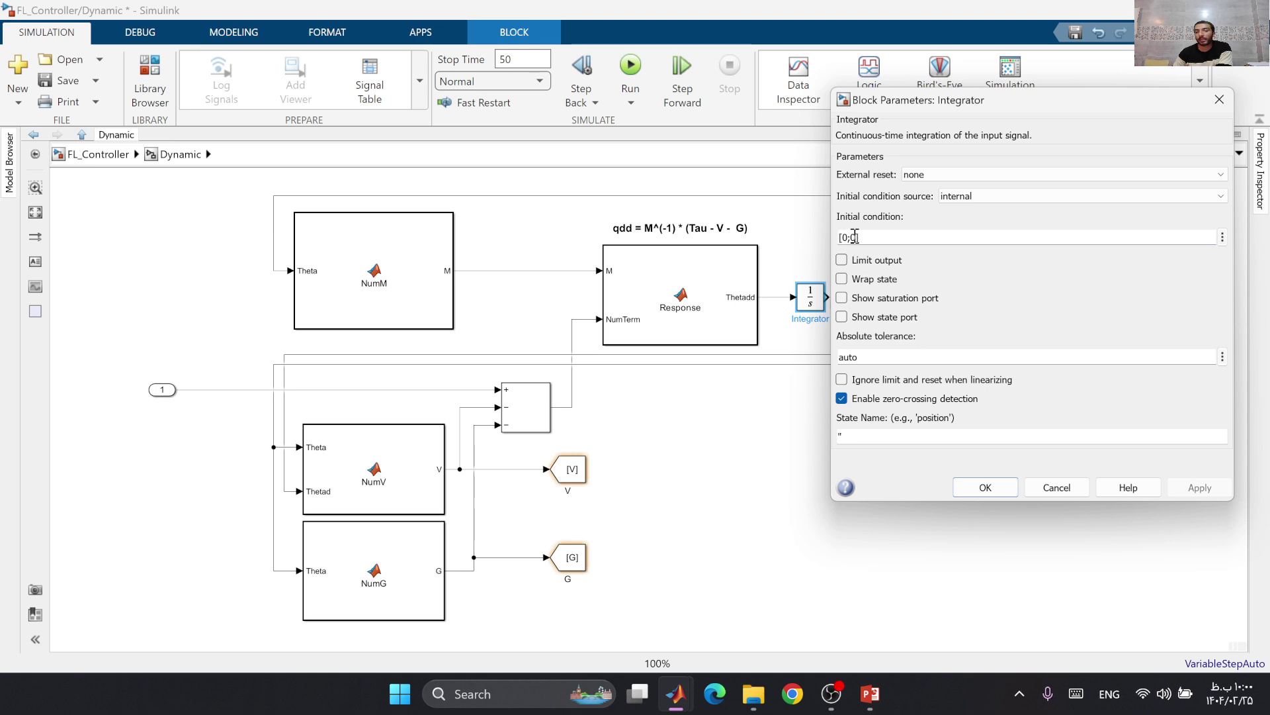
pyautogui.click(985, 486)
pyautogui.click(913, 299)
pyautogui.doubleClick(916, 301)
pyautogui.click(522, 240)
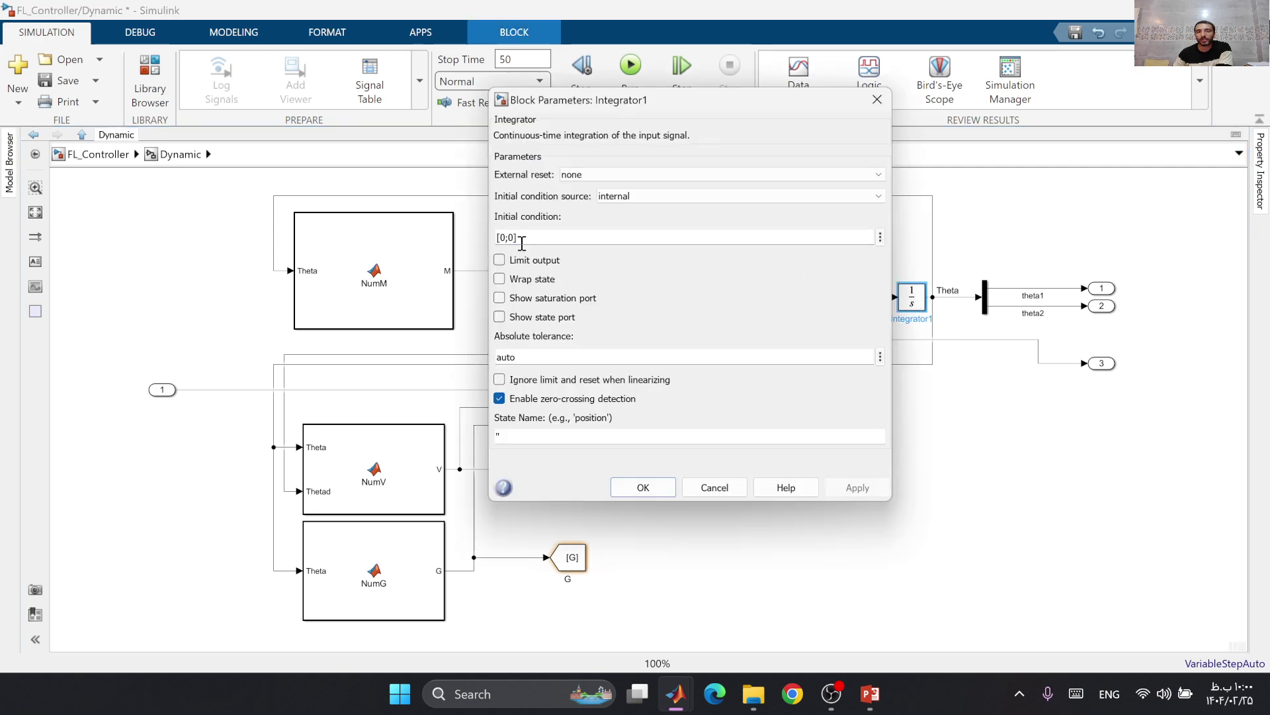
pyautogui.click(667, 493)
pyautogui.click(868, 478)
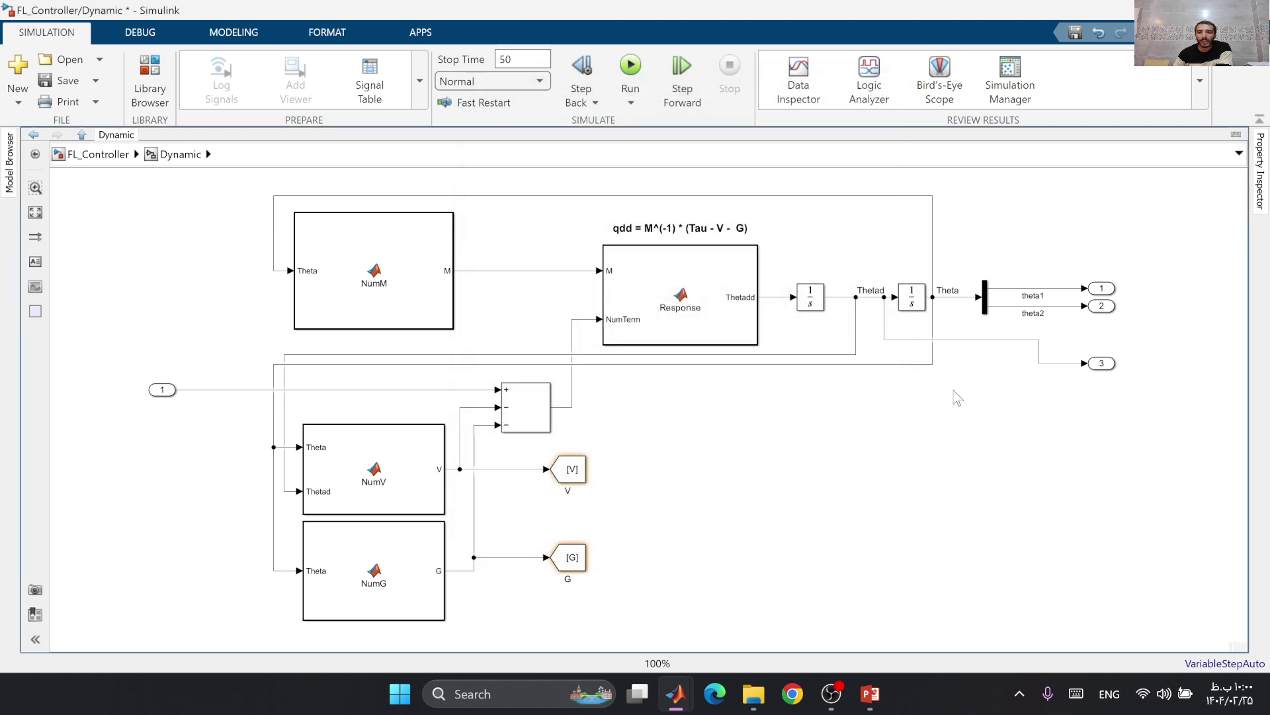
# Step: Straighten the Thetad branch line so its horizontal segment runs level into outport 3
pyautogui.moveTo(1025, 349); pyautogui.dragTo(1022, 372)
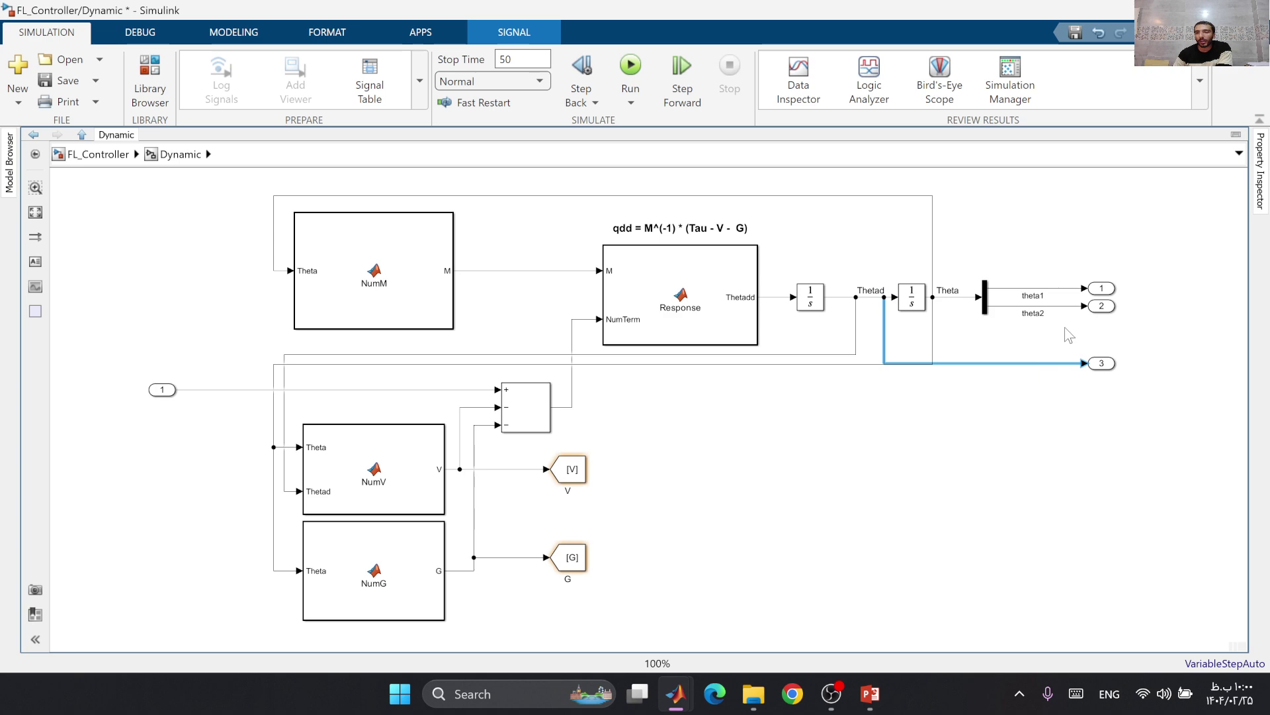
pyautogui.moveTo(1147, 249)
pyautogui.mouseDown()
pyautogui.moveTo(1130, 292)
pyautogui.moveTo(1058, 325)
pyautogui.mouseUp()
pyautogui.click(1003, 410)
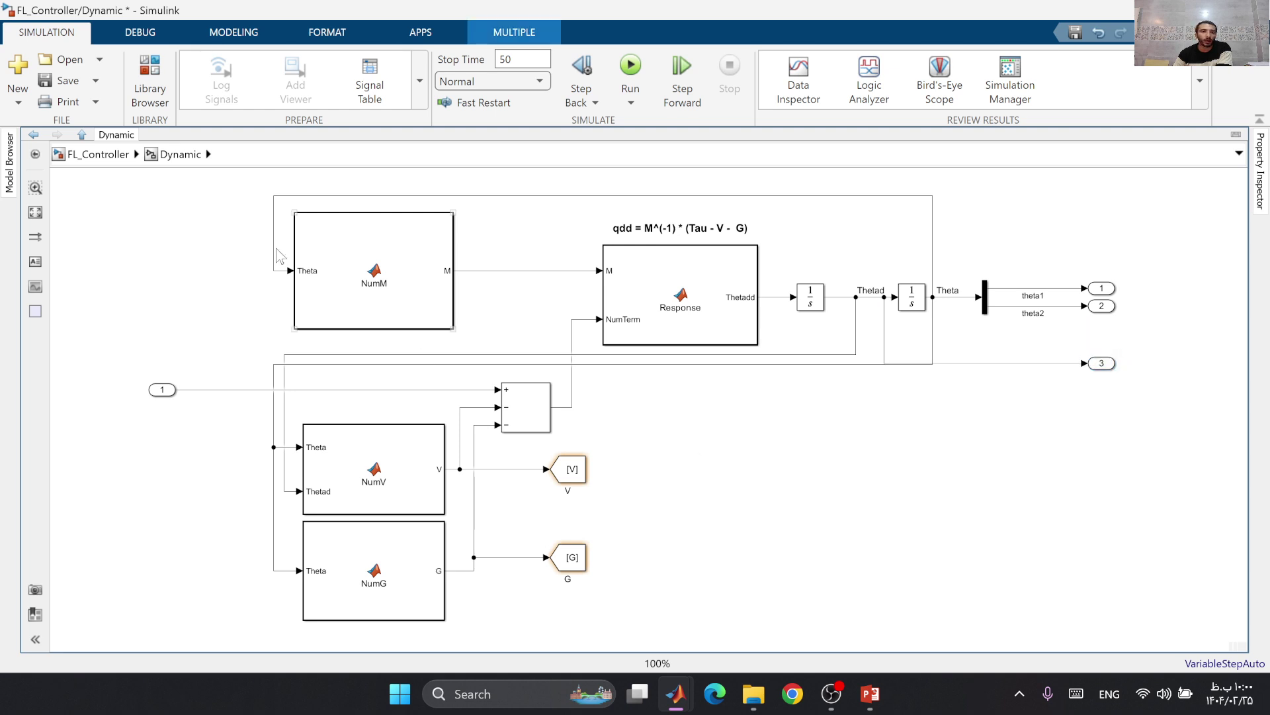
# Step: Return to the top level of FL_Controller and draw an input signal line for the Dynamic block labelled T
pyautogui.click(98, 154)
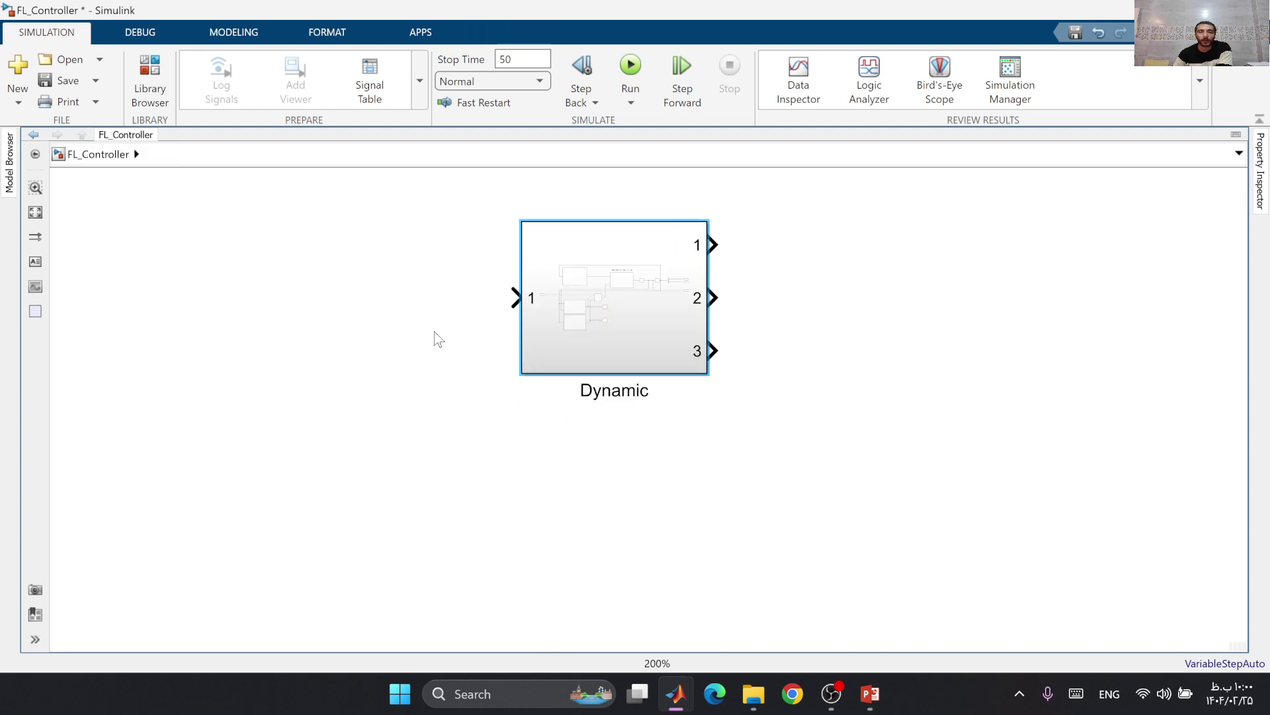
pyautogui.moveTo(515, 297); pyautogui.dragTo(311, 297)
pyautogui.doubleClick(377, 299)
pyautogui.write('T')
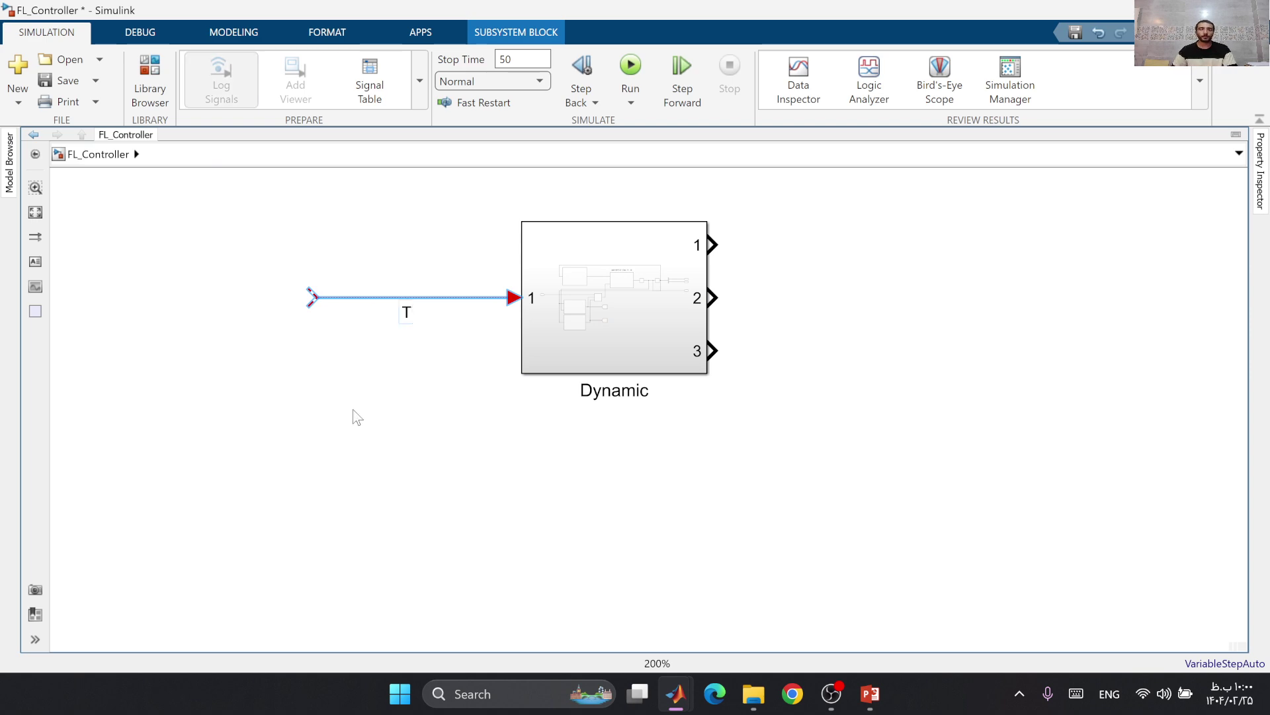
pyautogui.click(357, 437)
# Step: Draw signal lines from the Dynamic block's three outputs, labelled theta1, theta2 and thetadot
pyautogui.moveTo(714, 245); pyautogui.dragTo(846, 244)
pyautogui.moveTo(719, 298); pyautogui.dragTo(841, 298)
pyautogui.moveTo(740, 363); pyautogui.dragTo(841, 455)
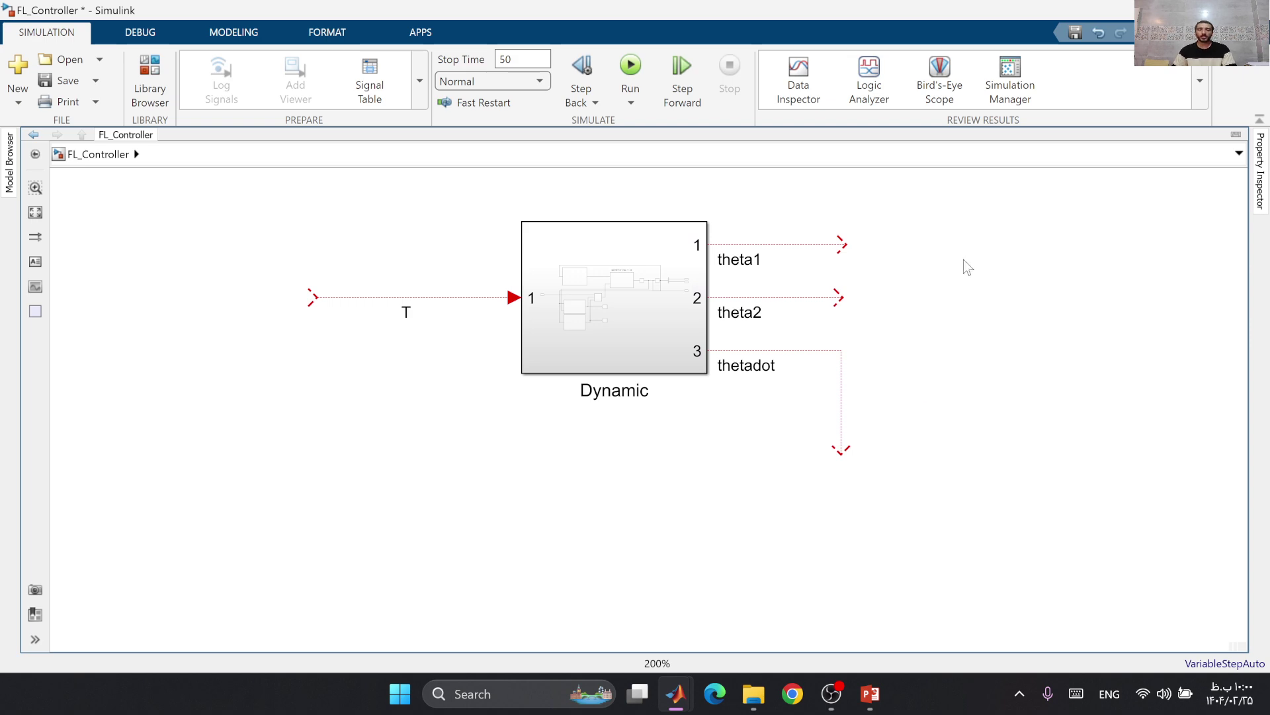
# Step: Add a Mux block beside the theta1 and theta2 output lines
pyautogui.moveTo(964, 258); pyautogui.dragTo(940, 299)
pyautogui.doubleClick(919, 313)
pyautogui.write('mux')
pyautogui.click(953, 340)
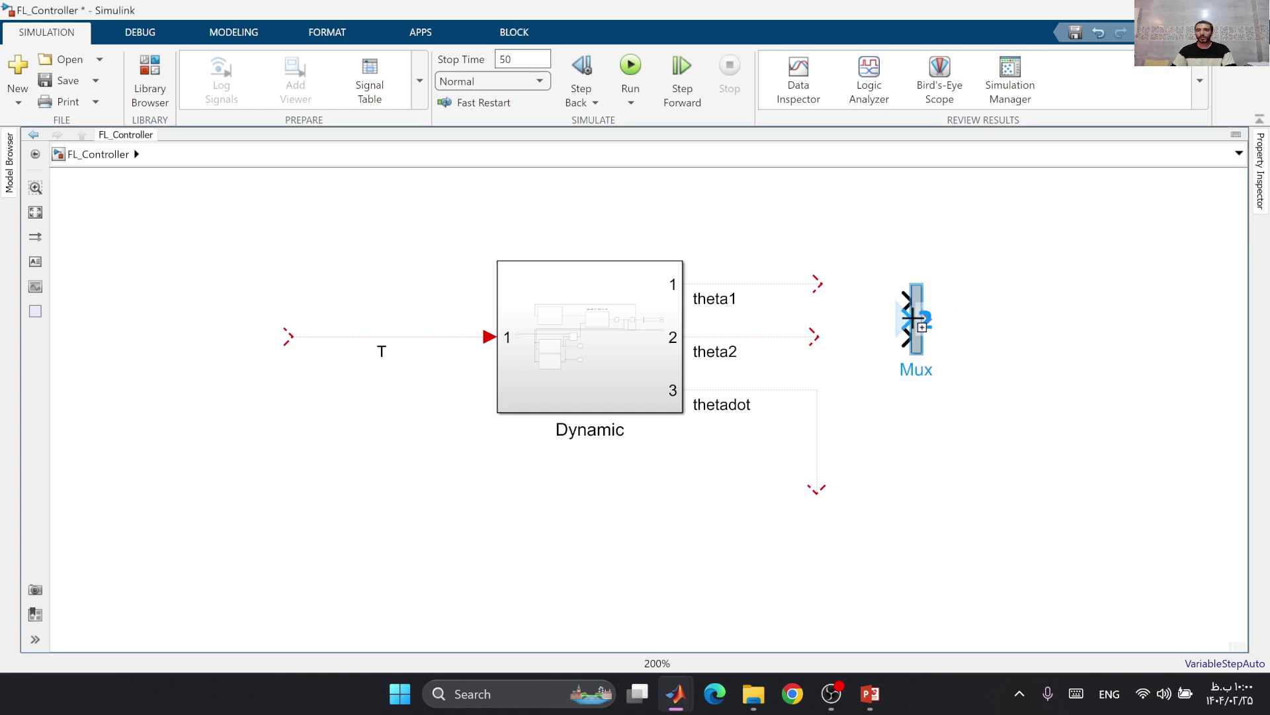
# Step: Position the Mux block beside the Dynamic outputs and connect the theta1 and theta2 lines to its two inputs
pyautogui.moveTo(919, 318); pyautogui.dragTo(912, 300)
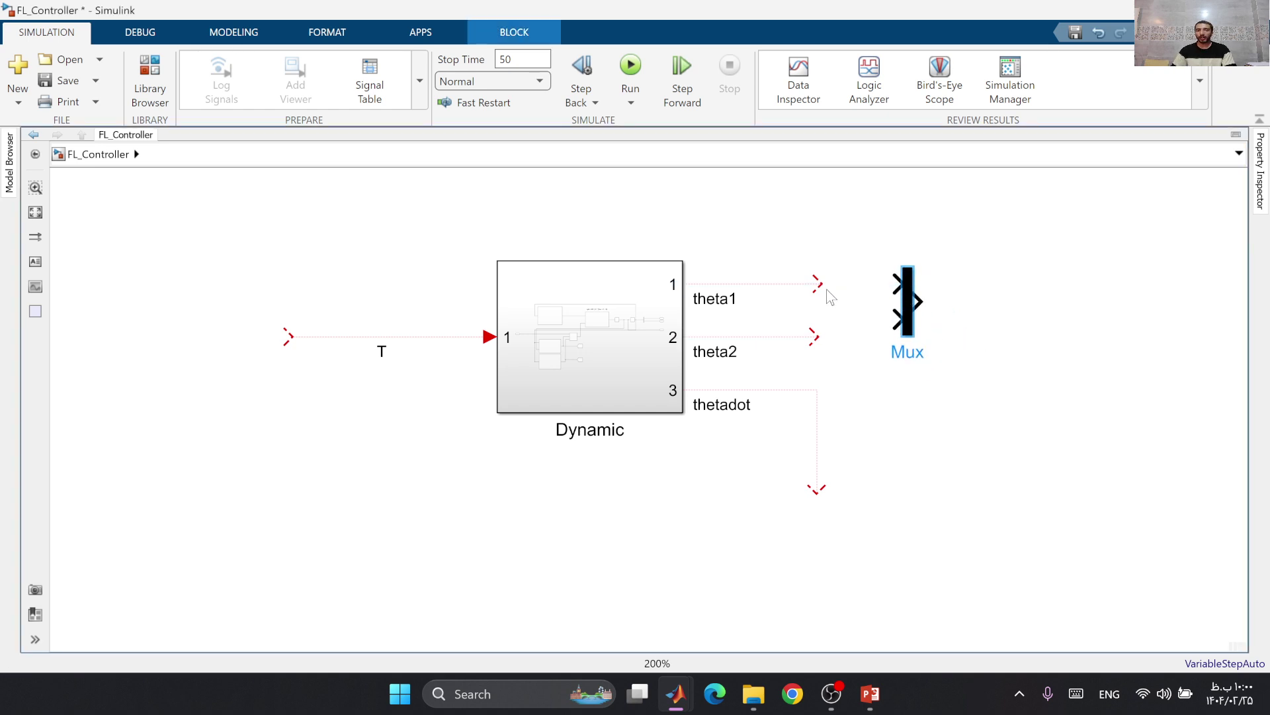
pyautogui.moveTo(825, 289); pyautogui.dragTo(896, 283)
pyautogui.click(825, 334)
# Step: Draw a signal line from the Mux output and label it Theta
pyautogui.moveTo(825, 334); pyautogui.dragTo(999, 318)
pyautogui.doubleClick(983, 320)
pyautogui.write('Theta')
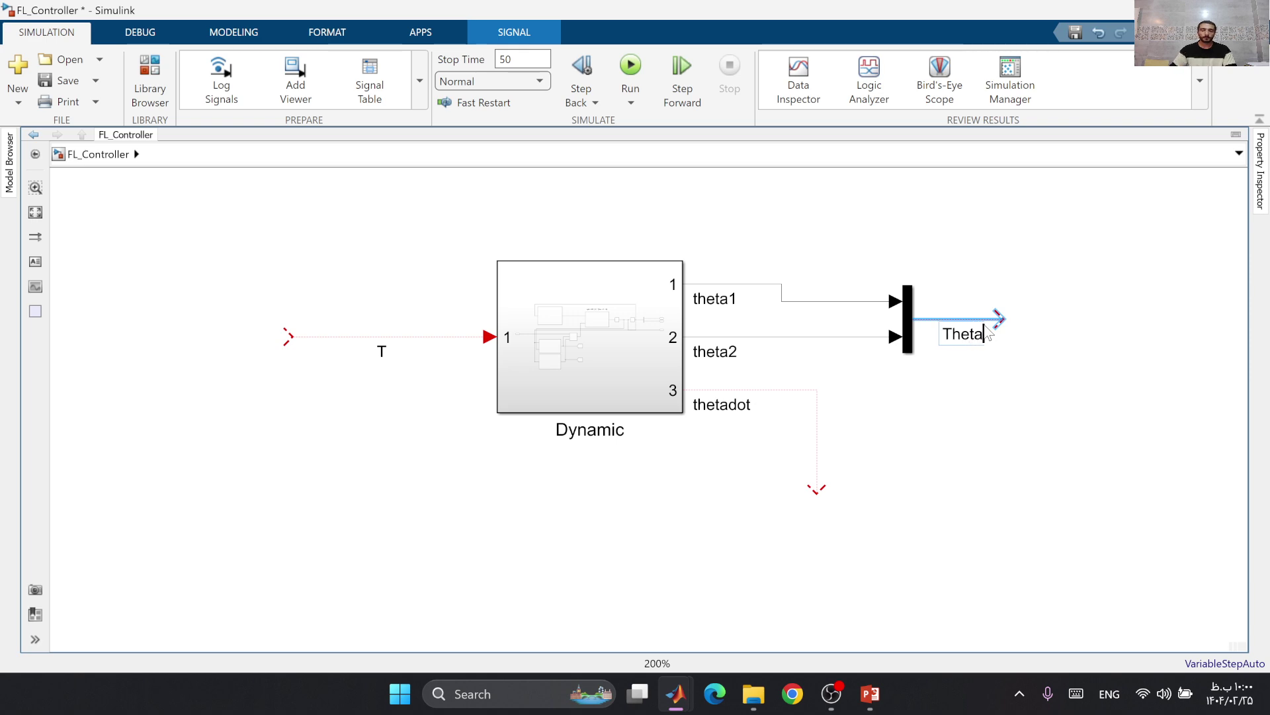
pyautogui.click(964, 446)
# Step: Add a Sum block in the empty area before the T input line
pyautogui.scroll(-1, 973, 467)
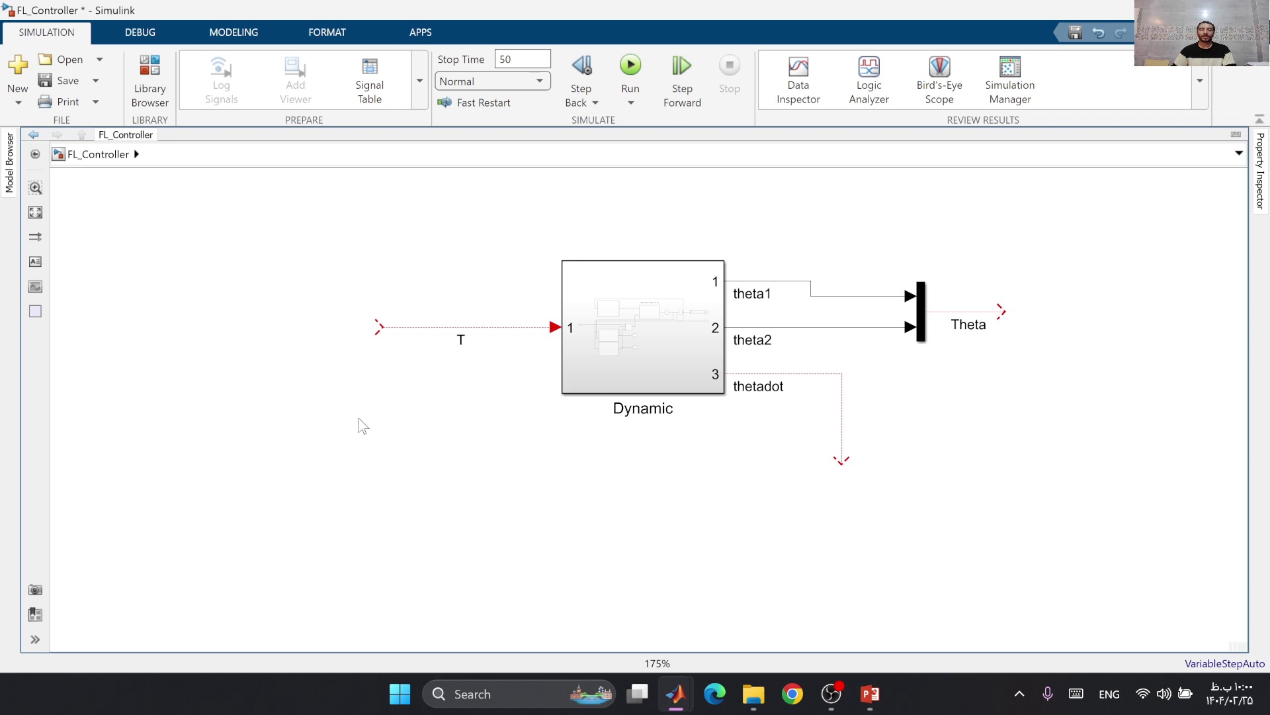
pyautogui.doubleClick(164, 442)
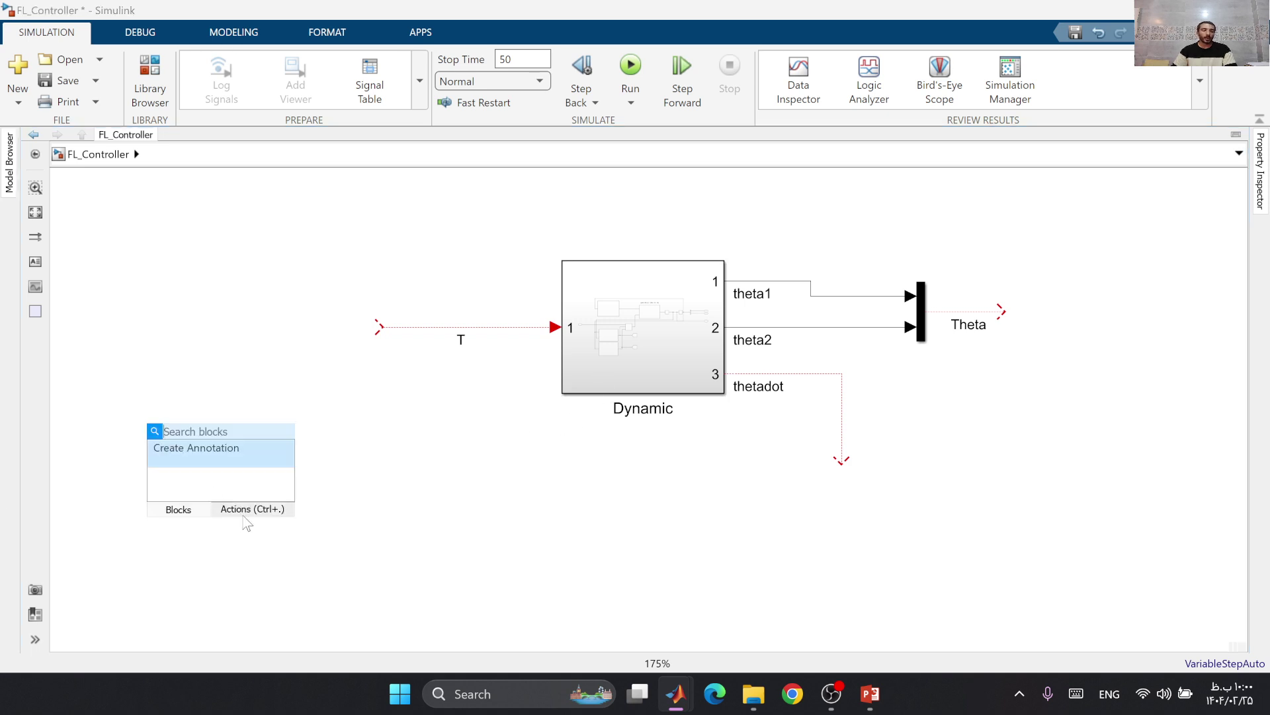
pyautogui.write('sum')
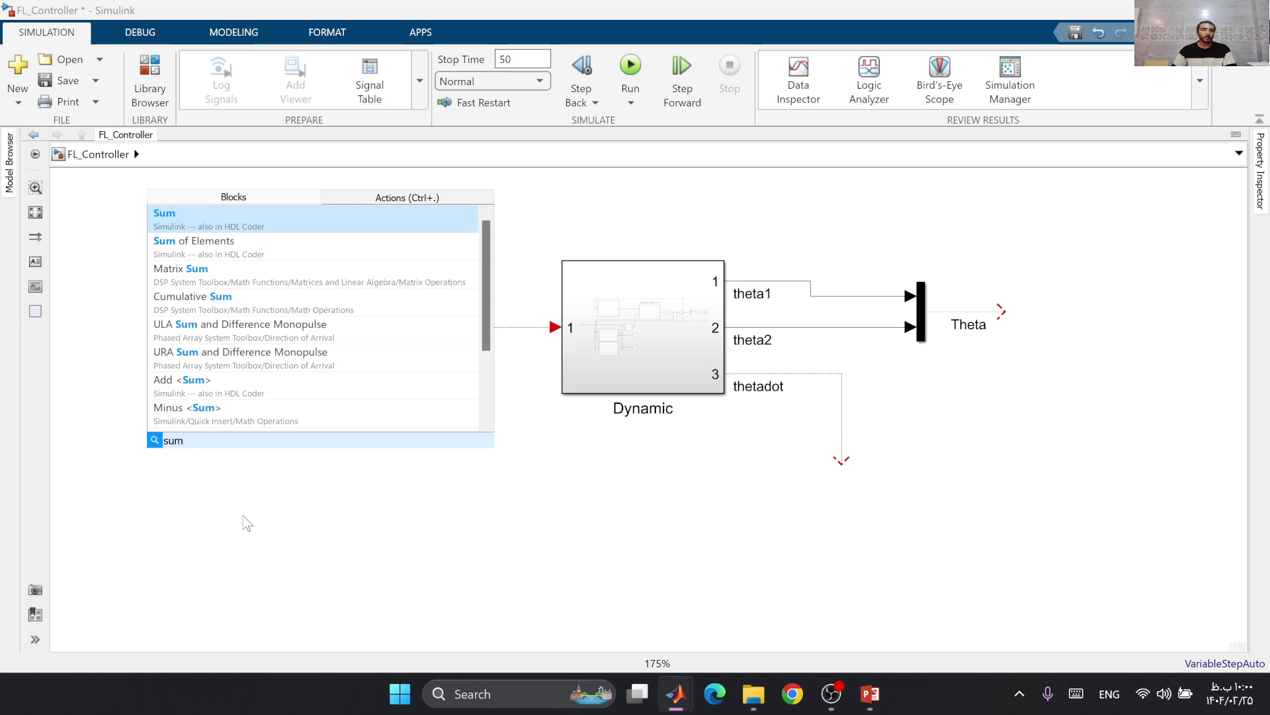
pyautogui.click(196, 230)
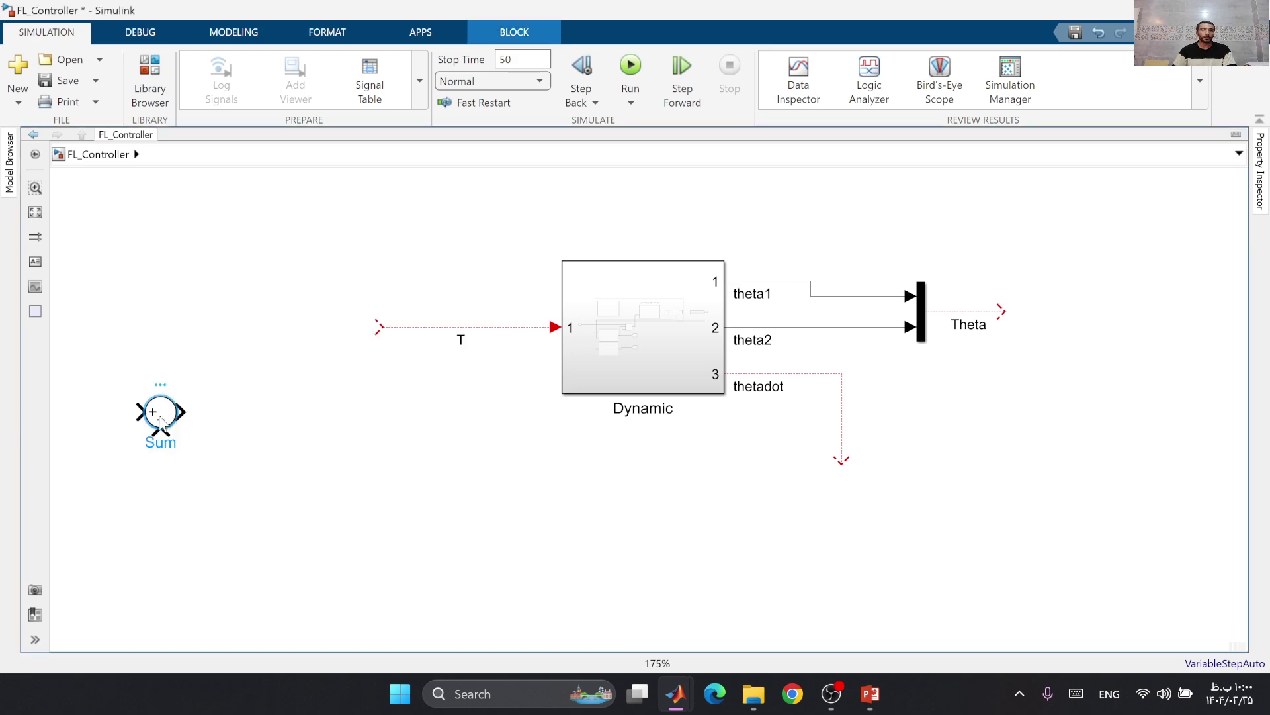
# Step: Configure the Sum block with a rectangular icon shape and the sign list +-
pyautogui.doubleClick(158, 413)
pyautogui.click(291, 376)
pyautogui.click(291, 389)
pyautogui.press('Tab')
pyautogui.write('+-')
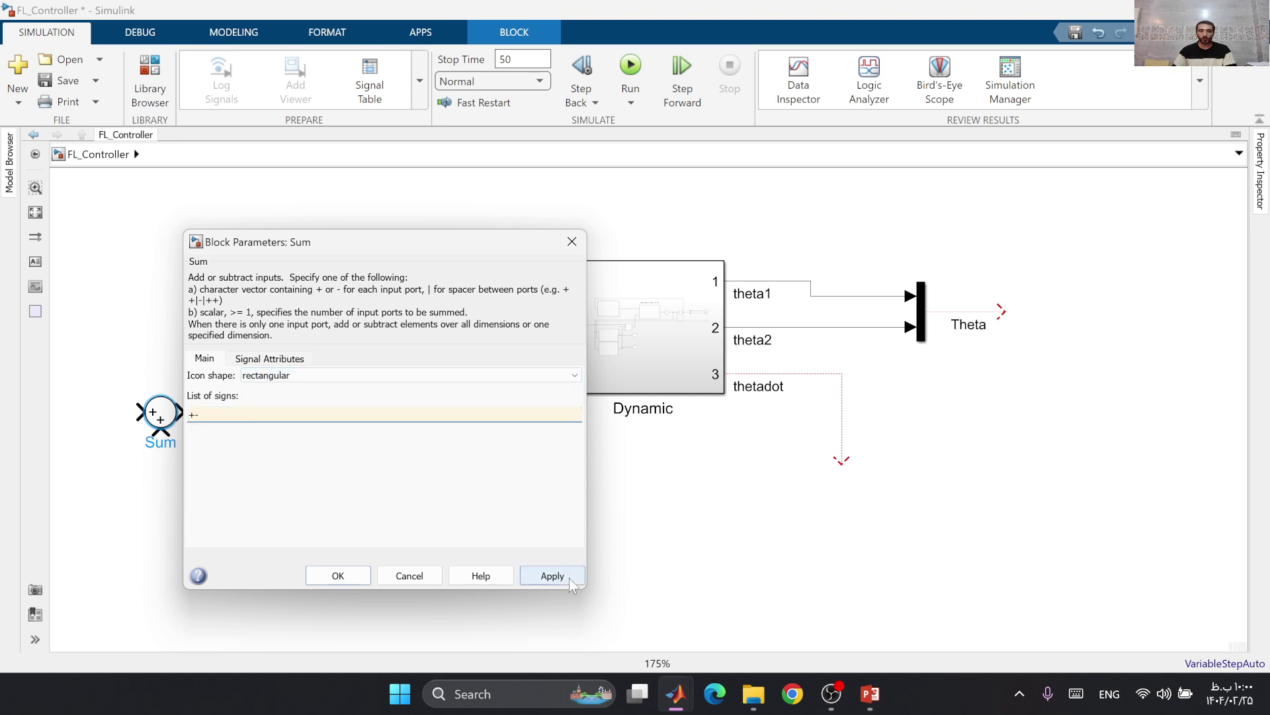
pyautogui.click(552, 575)
pyautogui.click(344, 571)
pyautogui.click(216, 471)
# Step: Add a Constant block in front of the Sum block's inputs and name it Theta_refrences
pyautogui.scroll(-2, 216, 471)
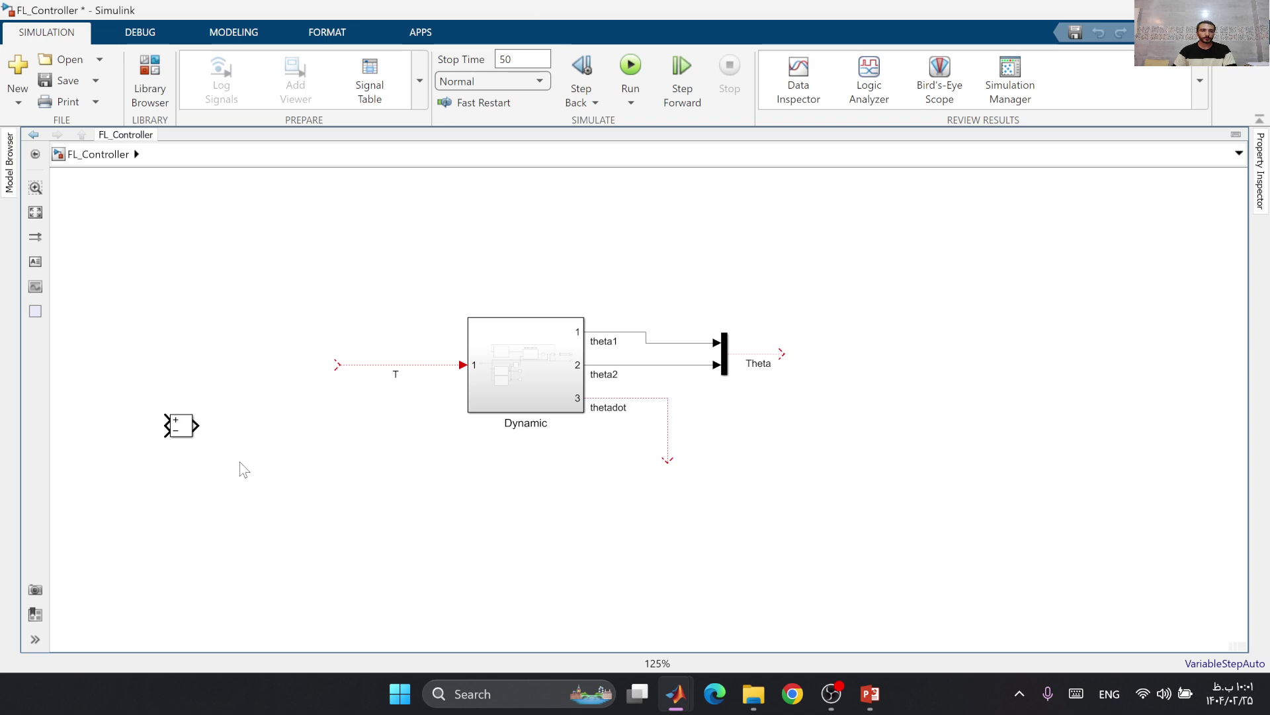
pyautogui.doubleClick(260, 445)
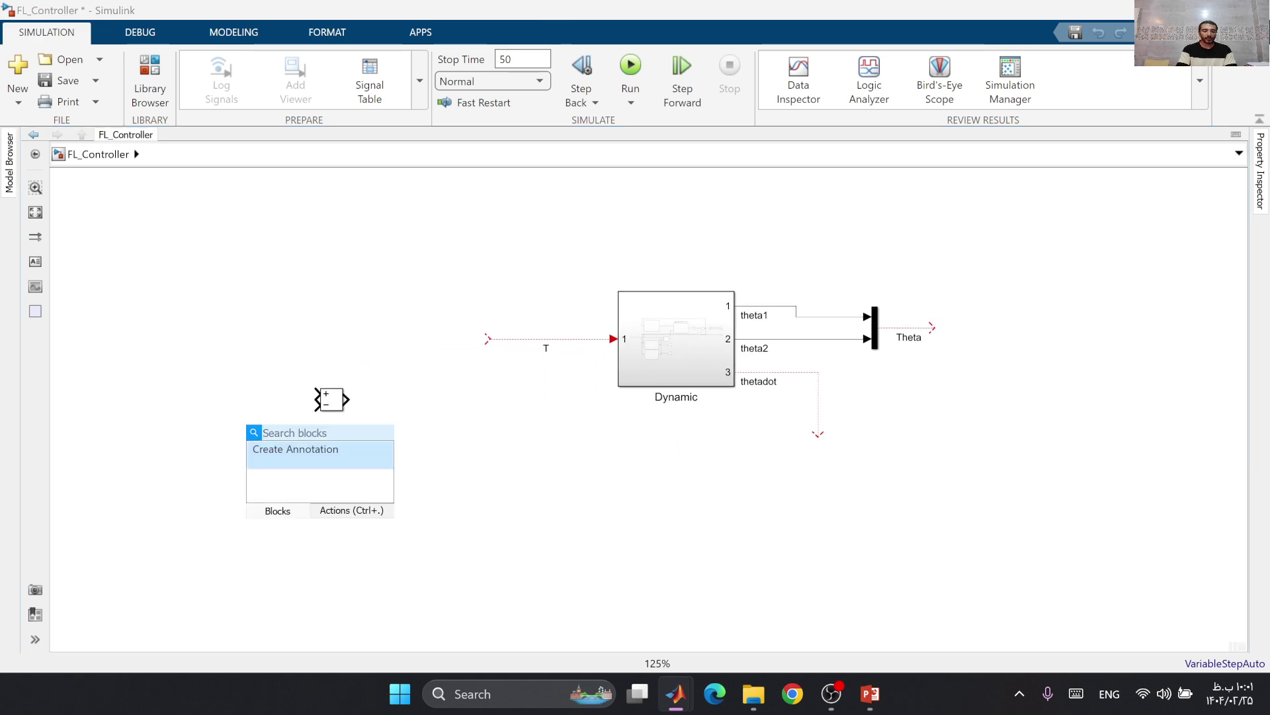
pyautogui.write('cons')
pyautogui.press('Return')
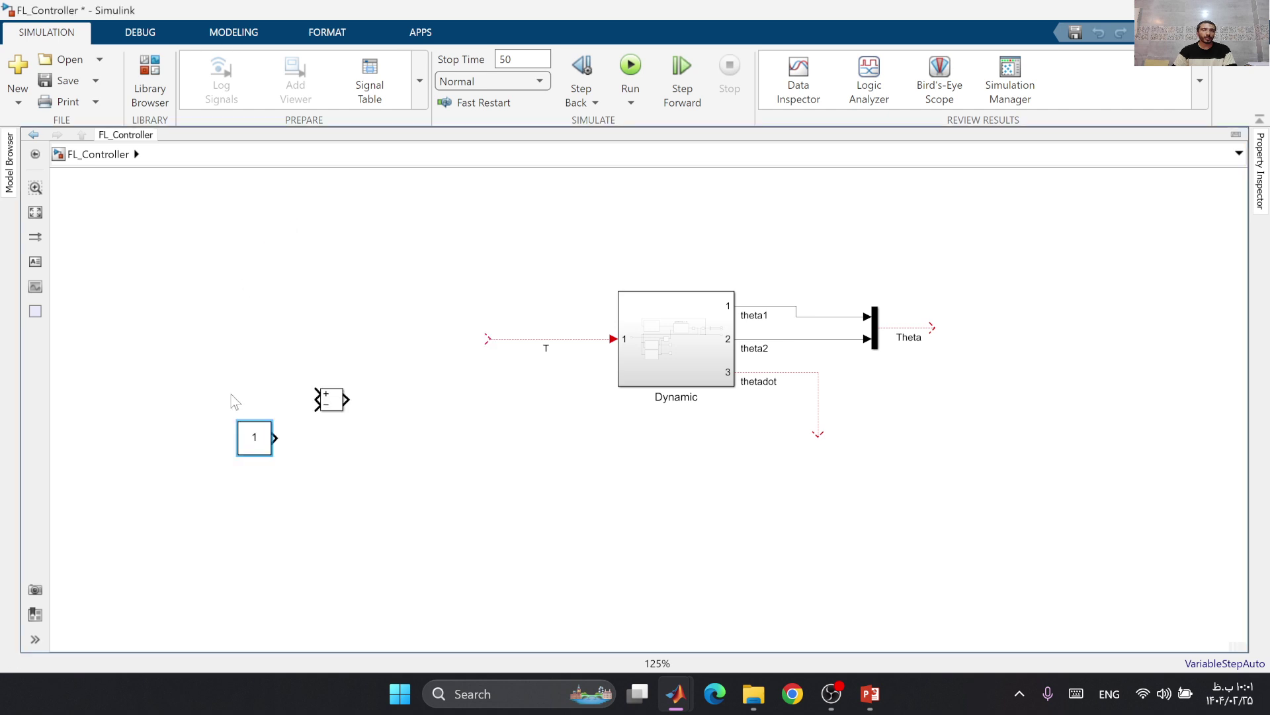
pyautogui.moveTo(245, 433); pyautogui.dragTo(201, 400)
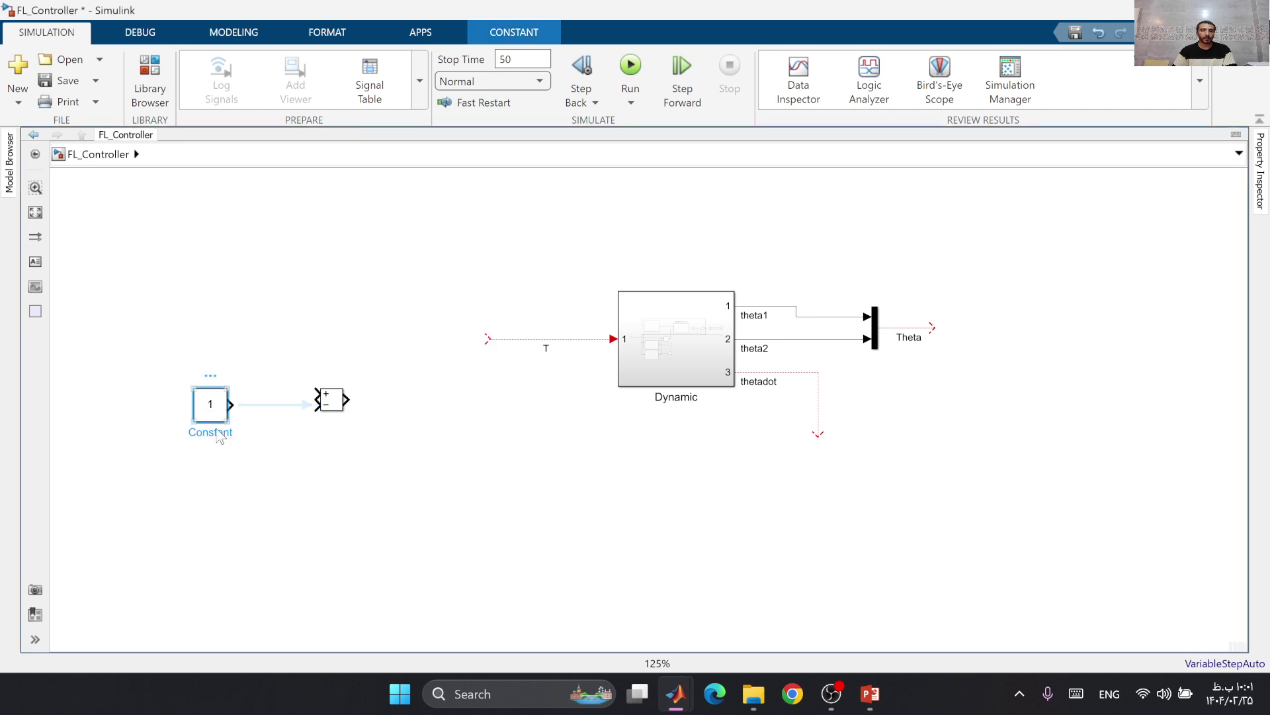
pyautogui.doubleClick(217, 431)
pyautogui.write('Th')
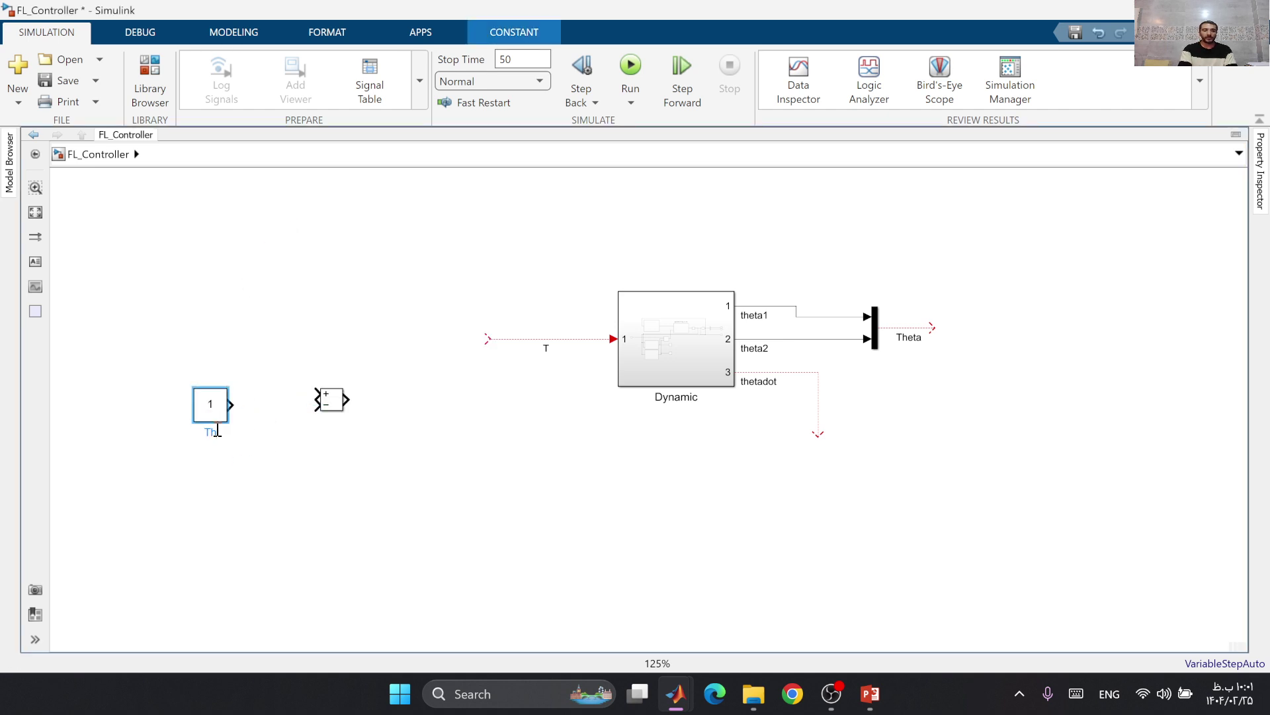
pyautogui.write('eta_ref')
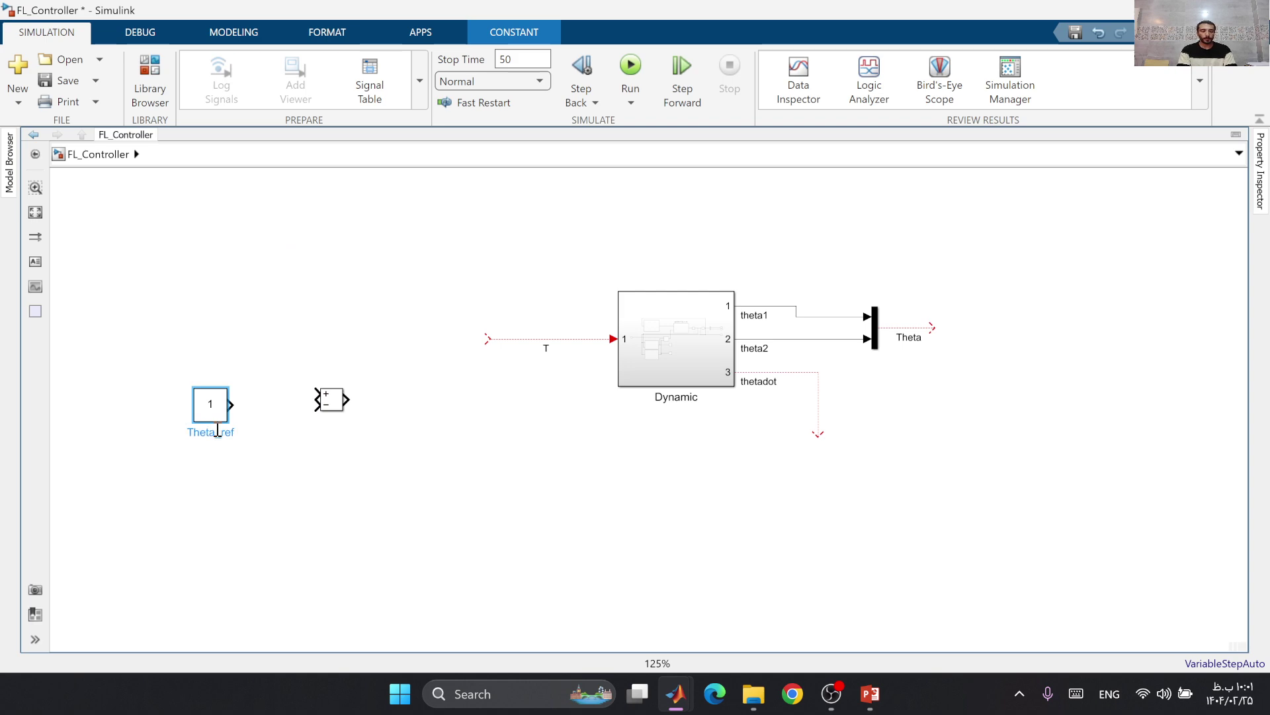
pyautogui.write('erences')
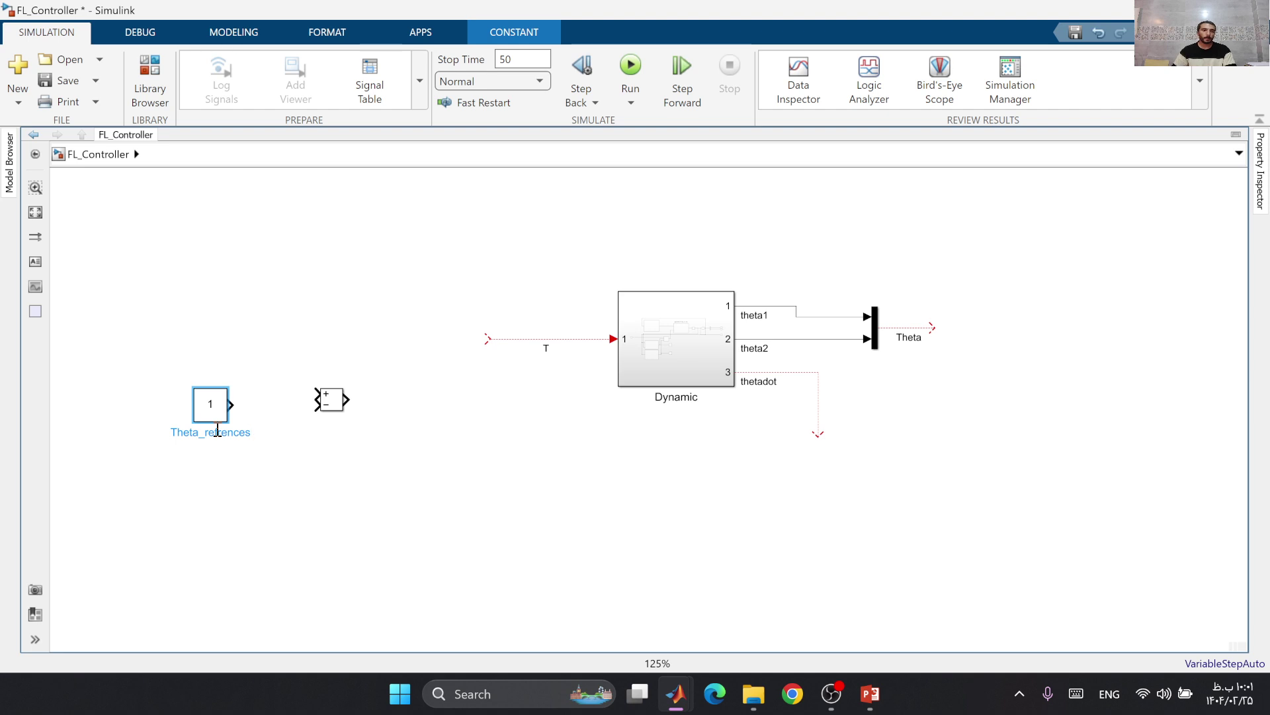
# Step: Set the Theta_refrences constant value to [pi/6;0] and move the block farther from the Sum block
pyautogui.doubleClick(210, 405)
pyautogui.write('[]')
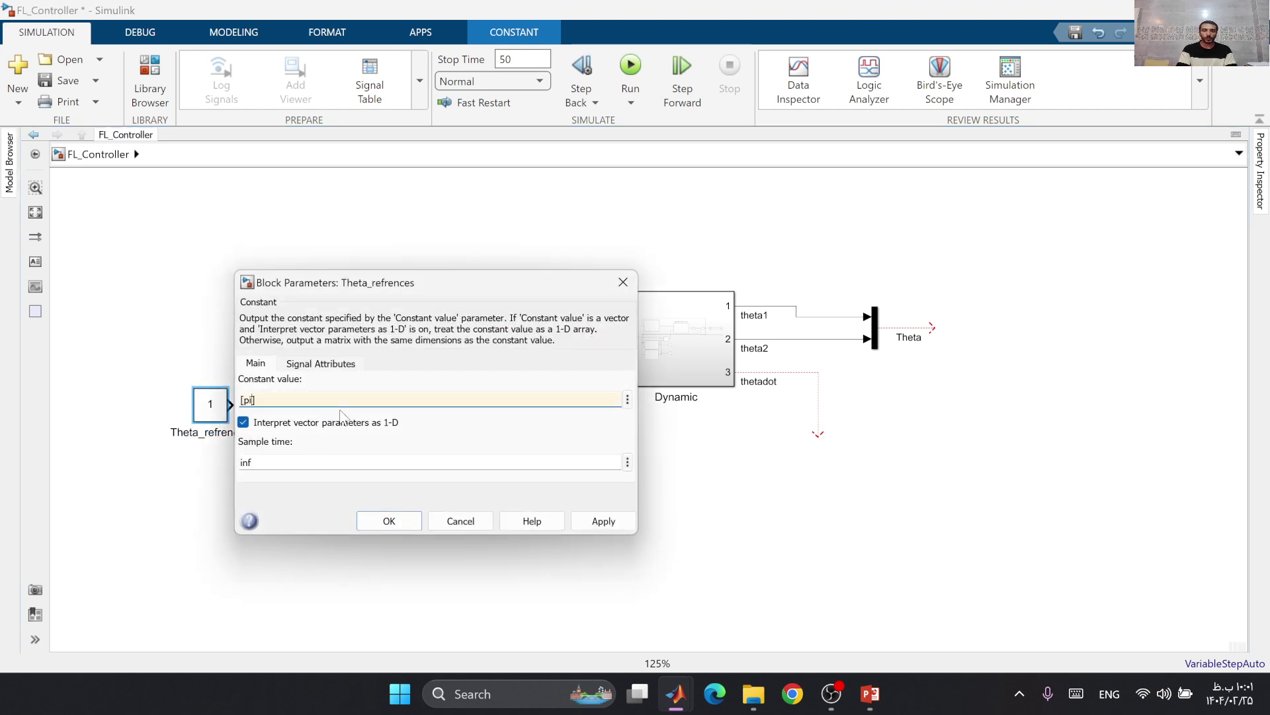
pyautogui.write('pi/6;0')
pyautogui.click(602, 520)
pyautogui.click(389, 520)
pyautogui.moveTo(227, 422); pyautogui.dragTo(159, 409)
# Step: Add a second Constant block and place it, slightly enlarged, below Theta_refrences
pyautogui.click(179, 490)
pyautogui.doubleClick(205, 490)
pyautogui.write('constant')
pyautogui.press('Return')
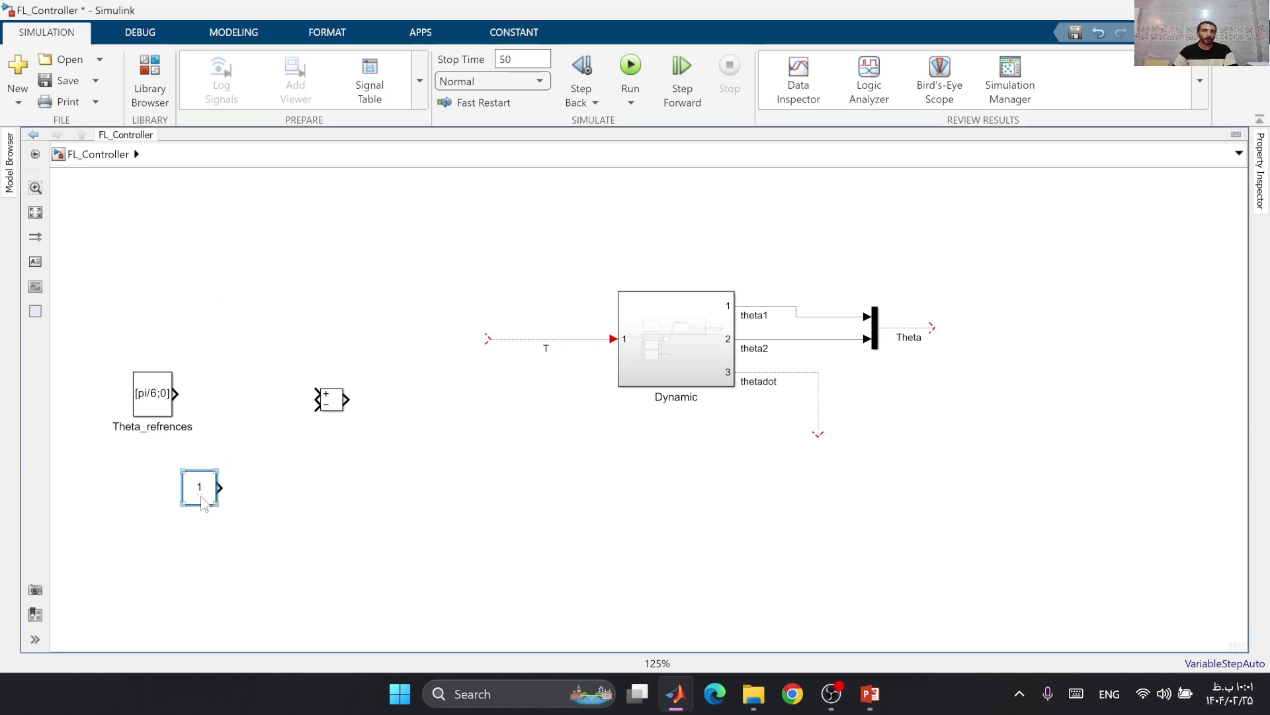
pyautogui.moveTo(203, 497); pyautogui.dragTo(158, 513)
# Step: Set the second Constant block's value to [0;0]
pyautogui.doubleClick(155, 506)
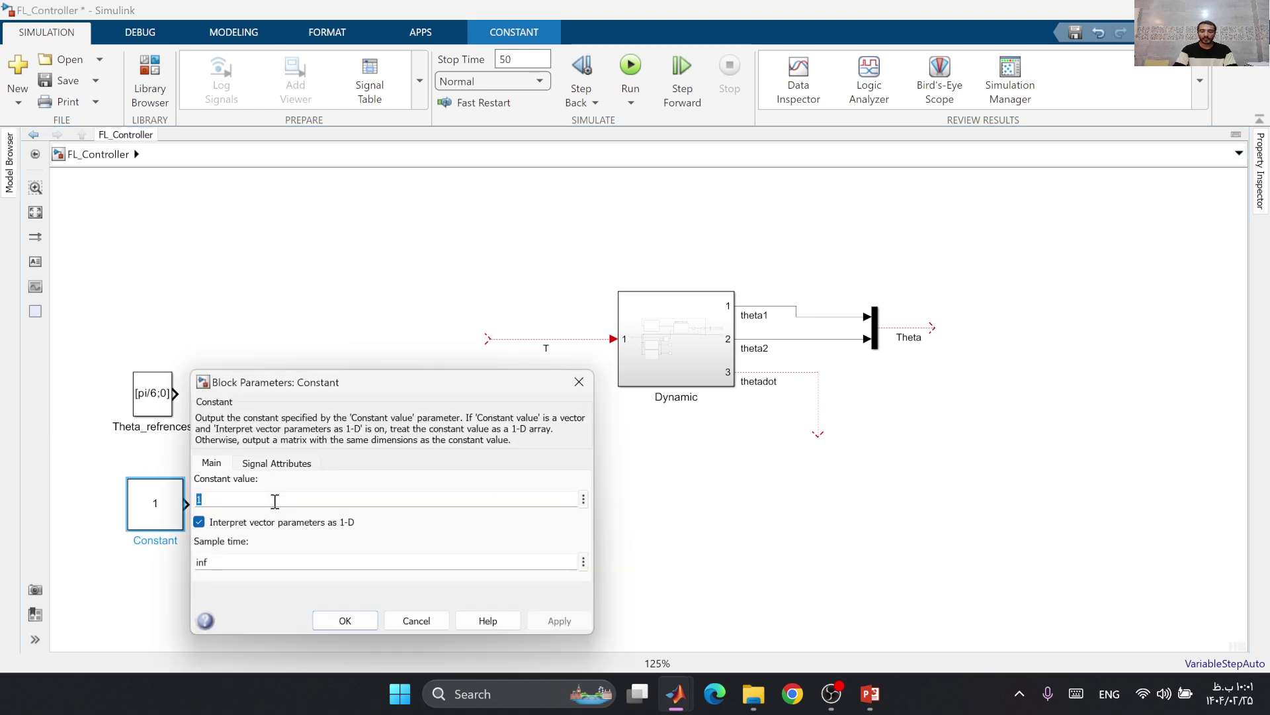
pyautogui.write('[]')
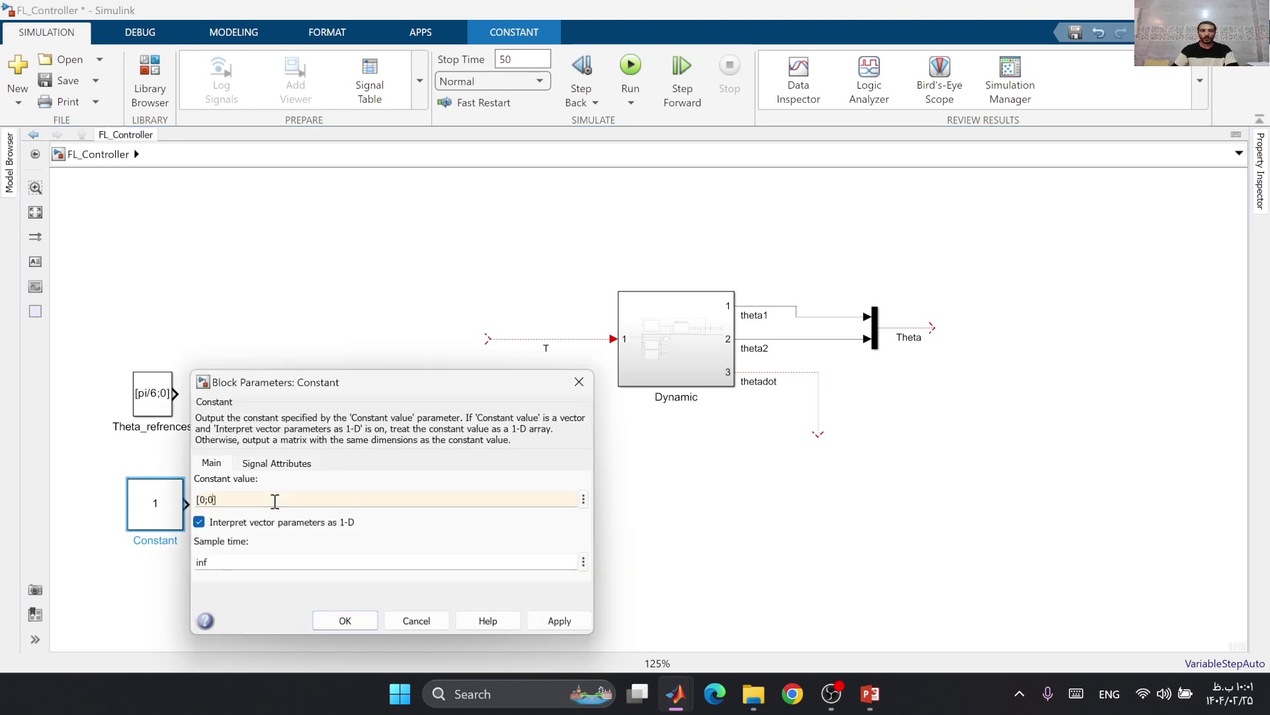
pyautogui.click(559, 620)
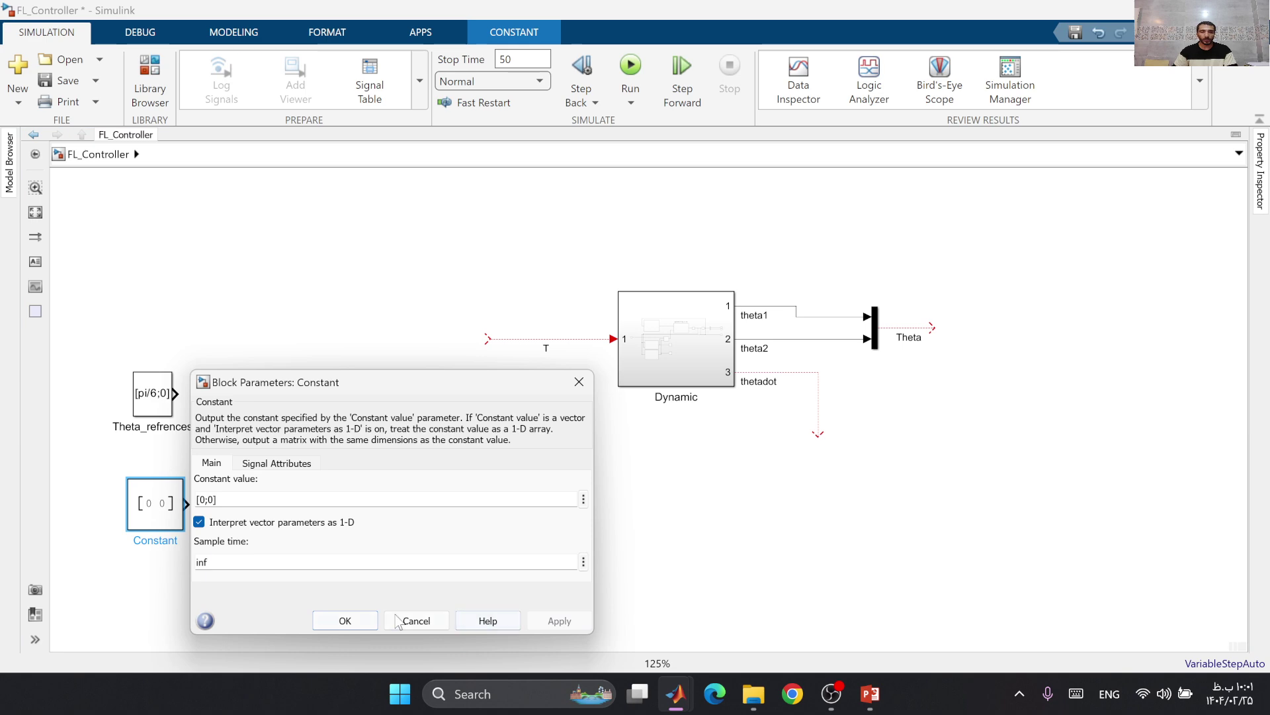
pyautogui.click(344, 621)
pyautogui.click(159, 561)
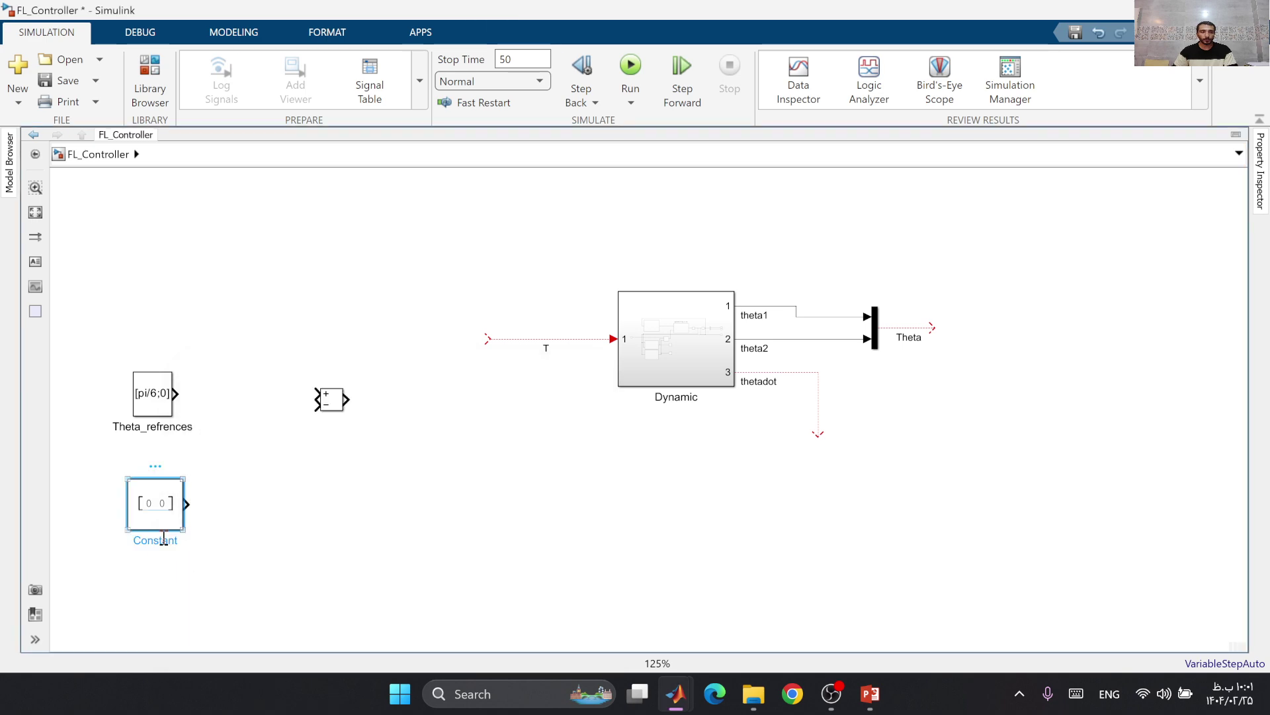
# Step: Rename the [0;0] Constant block as Thetadot_refrences
pyautogui.doubleClick(164, 539)
pyautogui.write('Thetadot_')
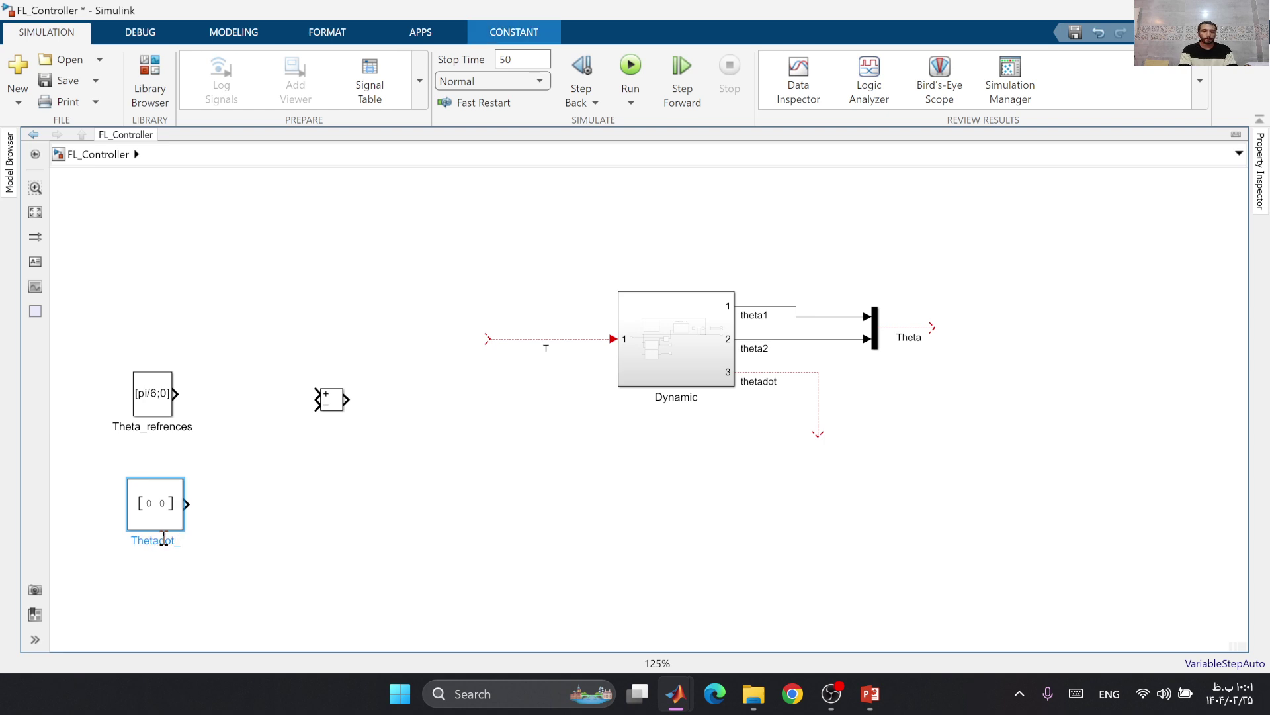
pyautogui.write('refrences')
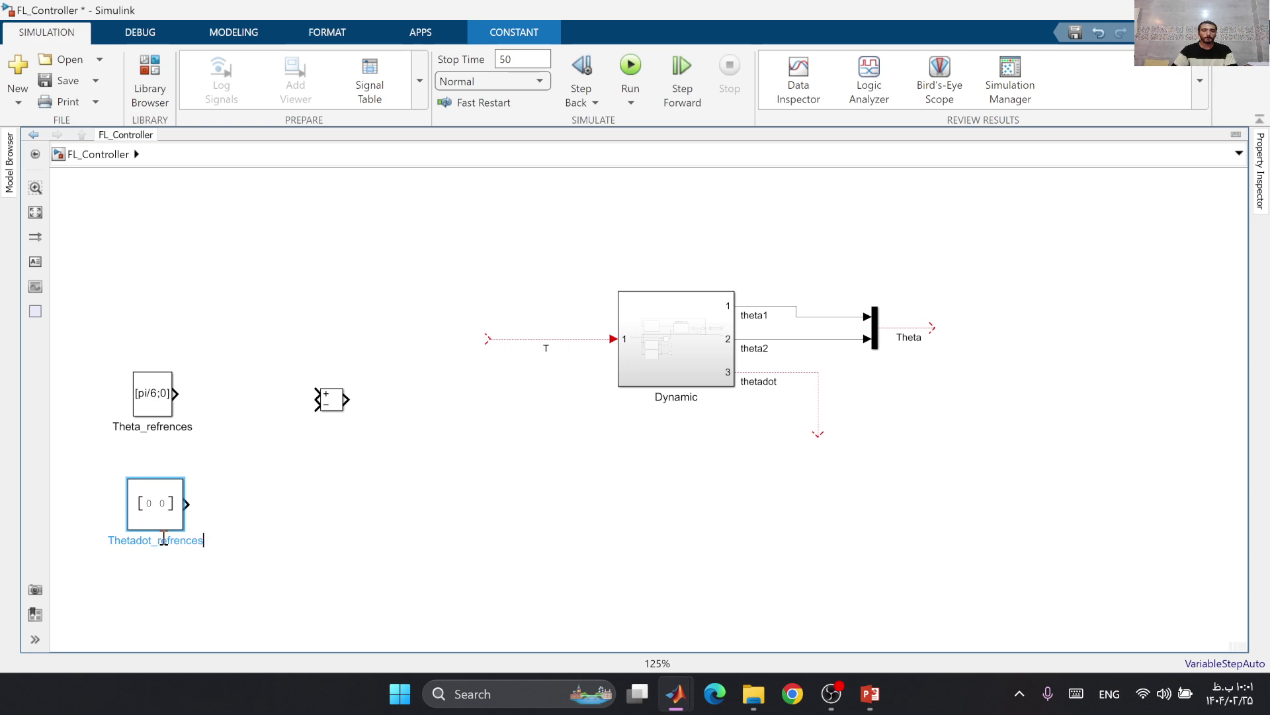
pyautogui.click(315, 482)
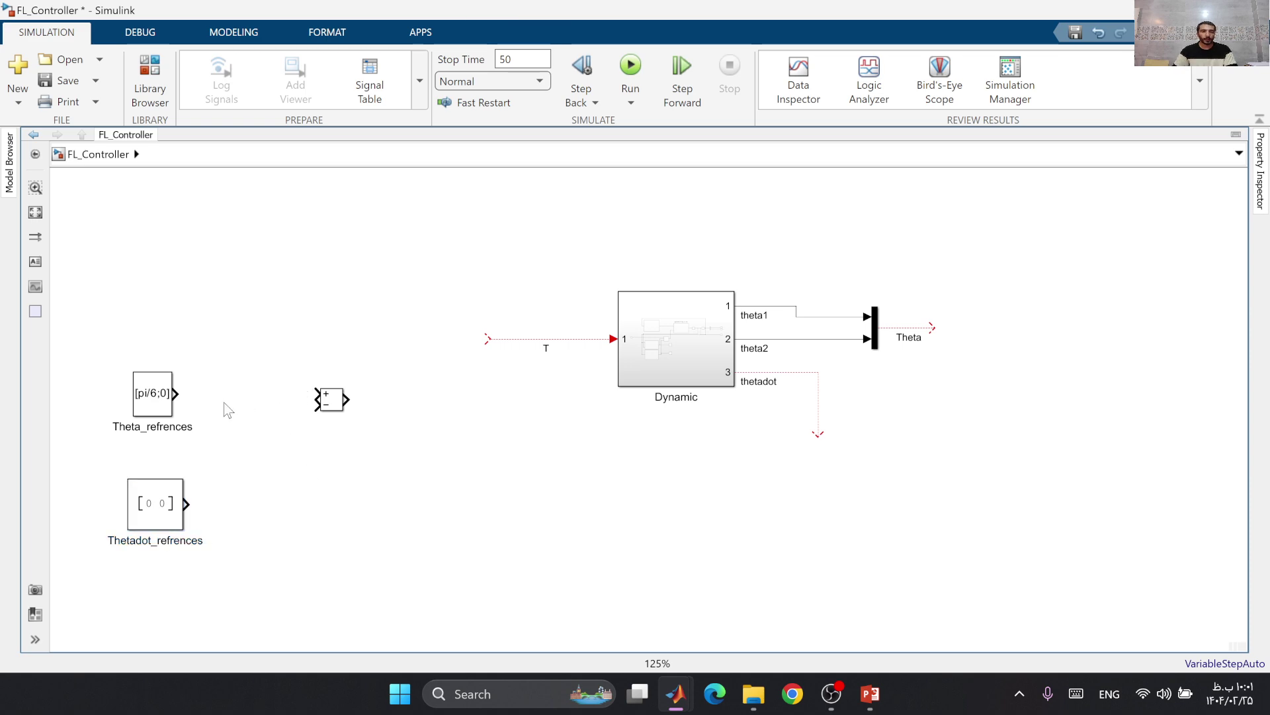
# Step: Connect Theta, routed above Dynamic, and Theta_refrences to the Sum block's plus and minus inputs, and label its output line e
pyautogui.click(147, 405)
pyautogui.moveTo(147, 405); pyautogui.dragTo(141, 405)
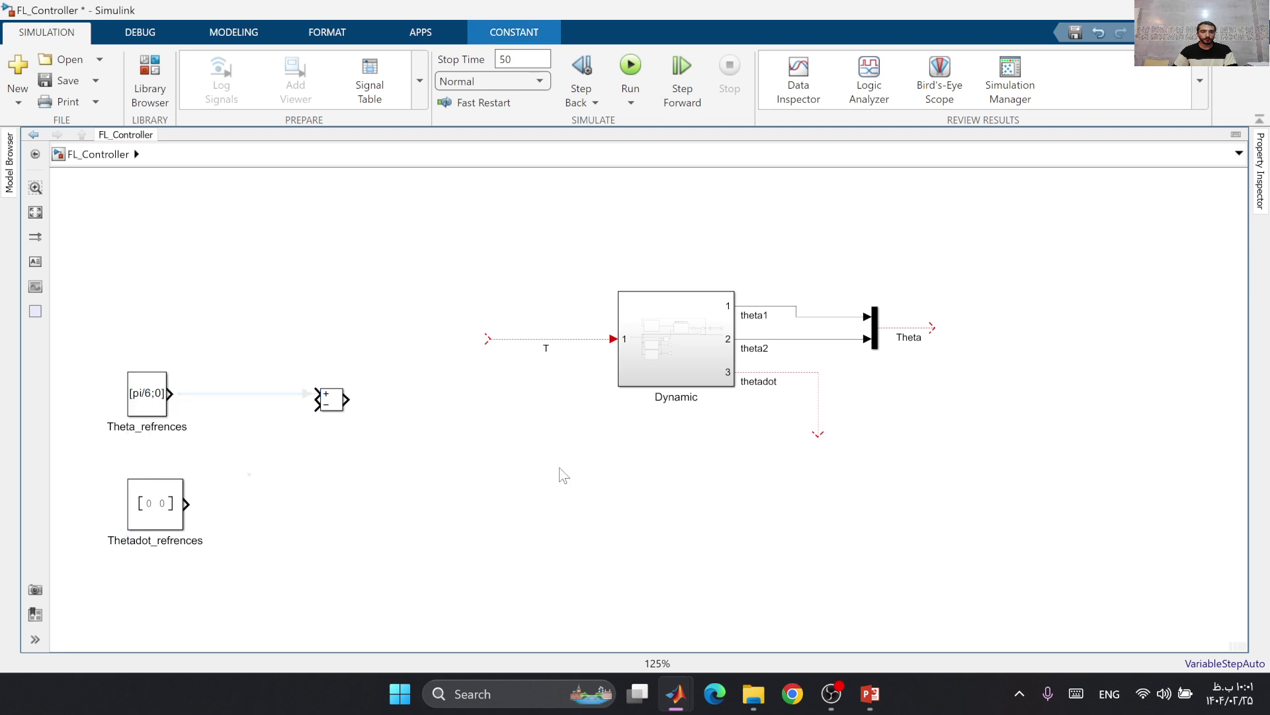
pyautogui.click(933, 327)
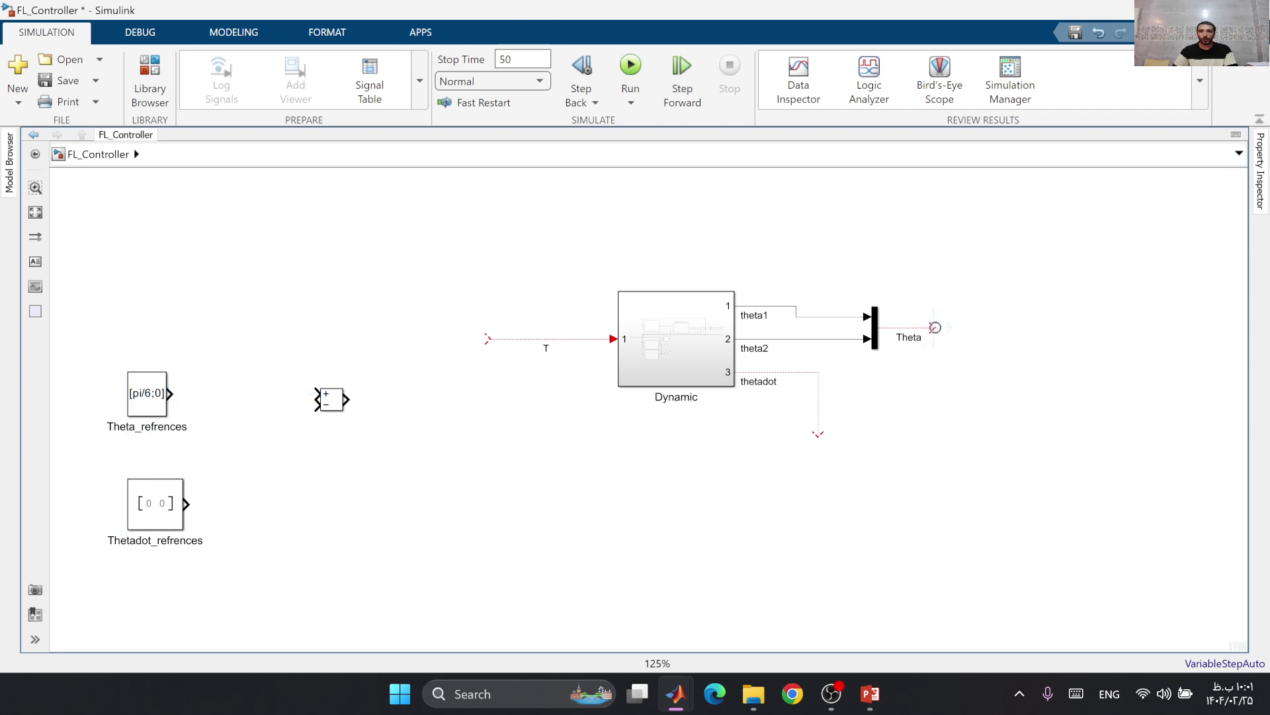
pyautogui.moveTo(935, 327); pyautogui.dragTo(316, 393)
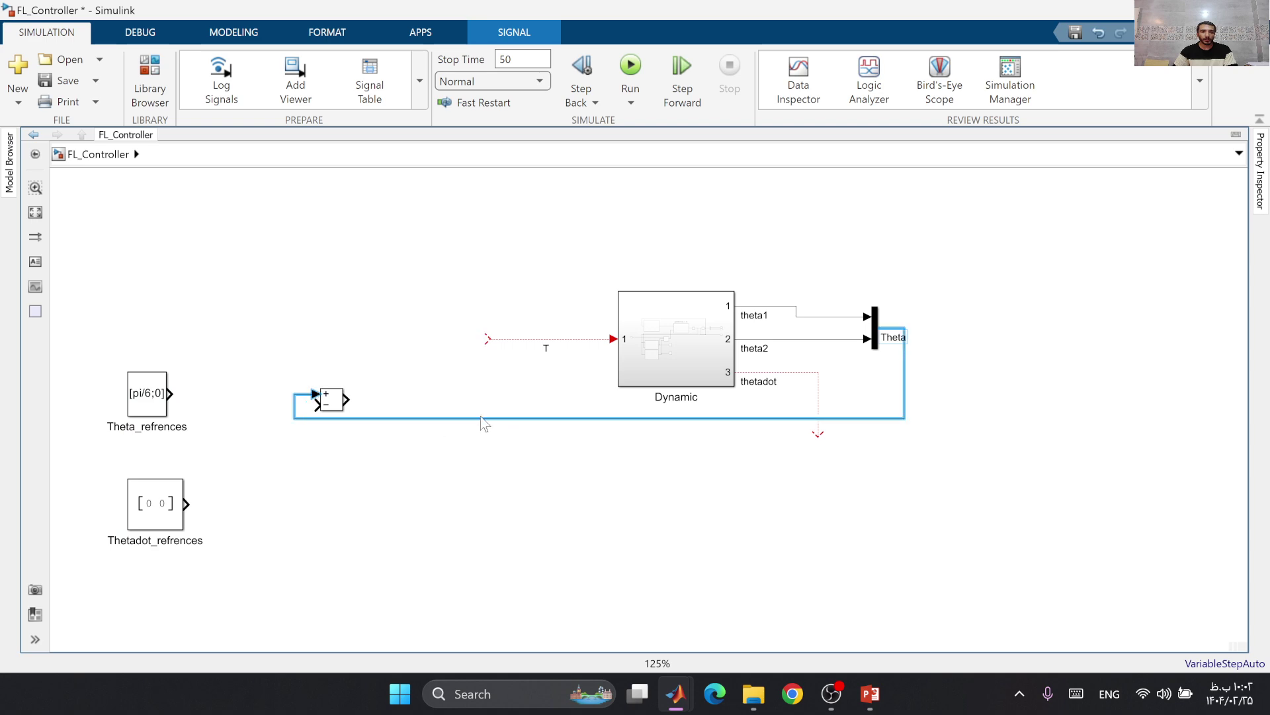
pyautogui.moveTo(482, 418); pyautogui.dragTo(536, 252)
pyautogui.moveTo(170, 393); pyautogui.dragTo(386, 407)
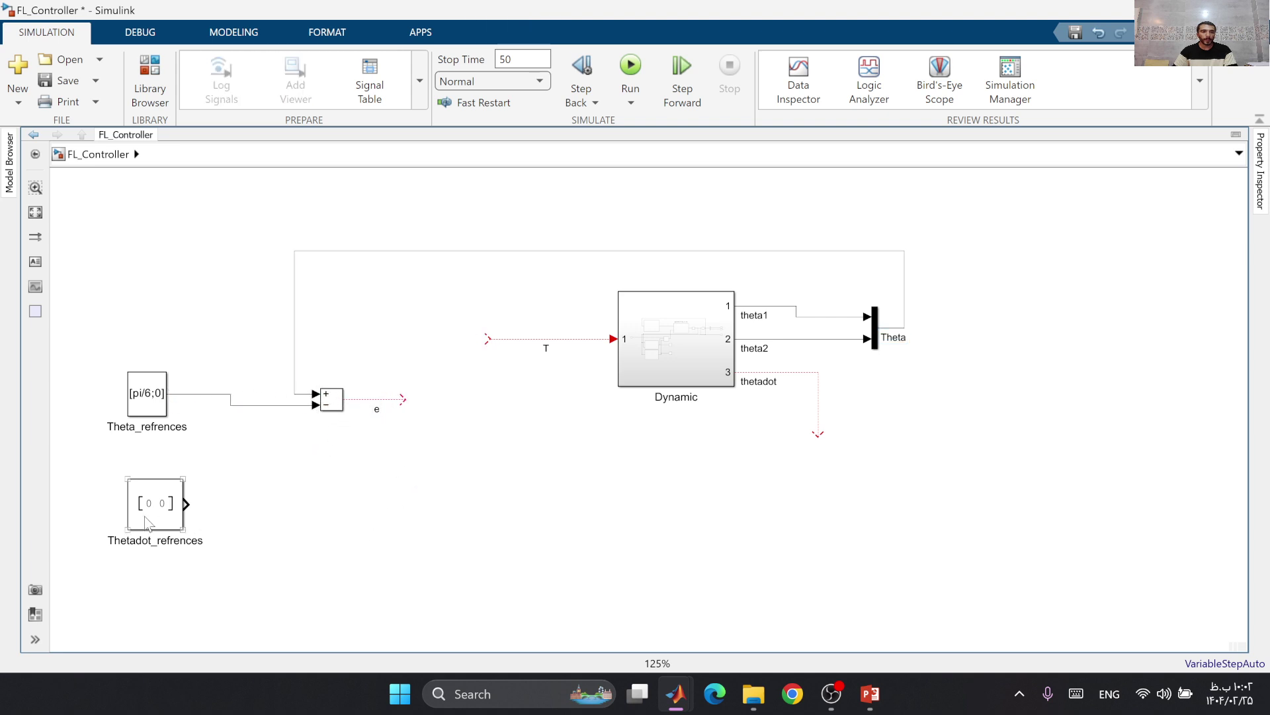
# Step: Duplicate the Sum block below the original and connect Thetadot_refrences to the copy's minus input
pyautogui.moveTo(144, 516); pyautogui.dragTo(166, 523)
pyautogui.moveTo(331, 399); pyautogui.dragTo(334, 511)
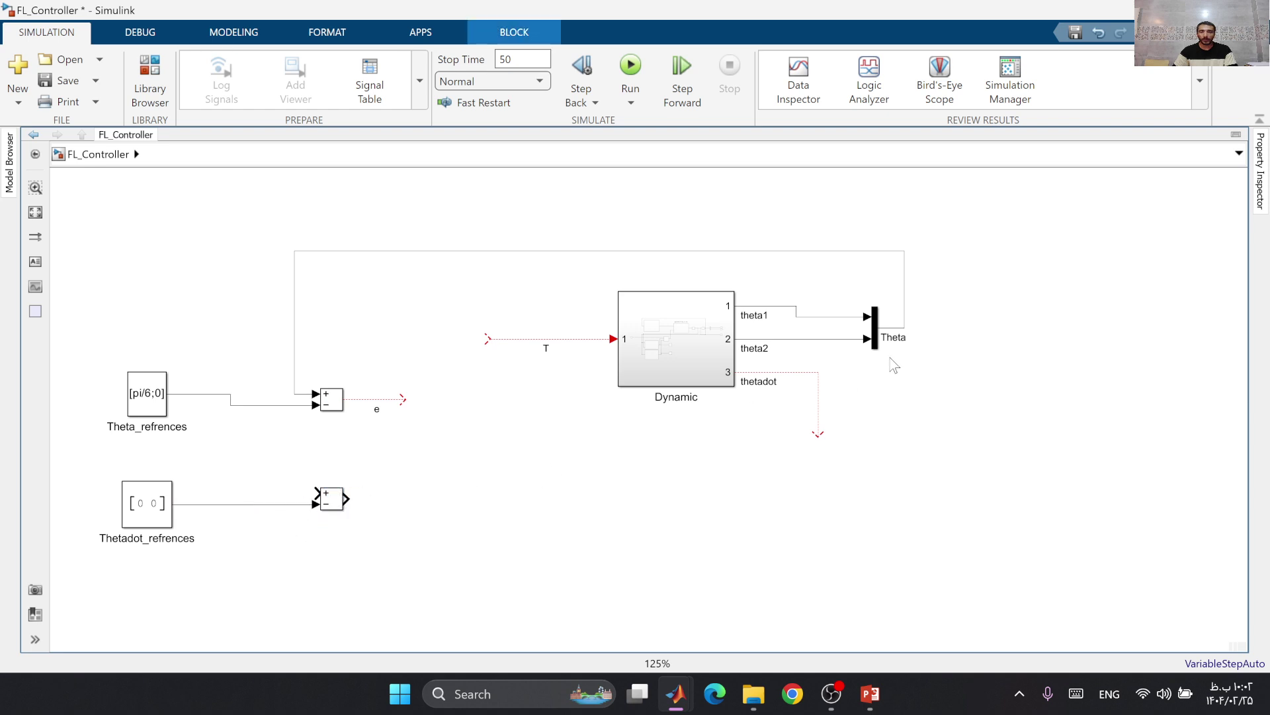
pyautogui.click(672, 458)
# Step: Connect thetadot to the lower Sum block's plus input and draw its output line labelled edot
pyautogui.moveTo(819, 434)
pyautogui.mouseDown()
pyautogui.moveTo(534, 434)
pyautogui.moveTo(306, 487)
pyautogui.moveTo(412, 494)
pyautogui.mouseUp()
pyautogui.press('Escape')
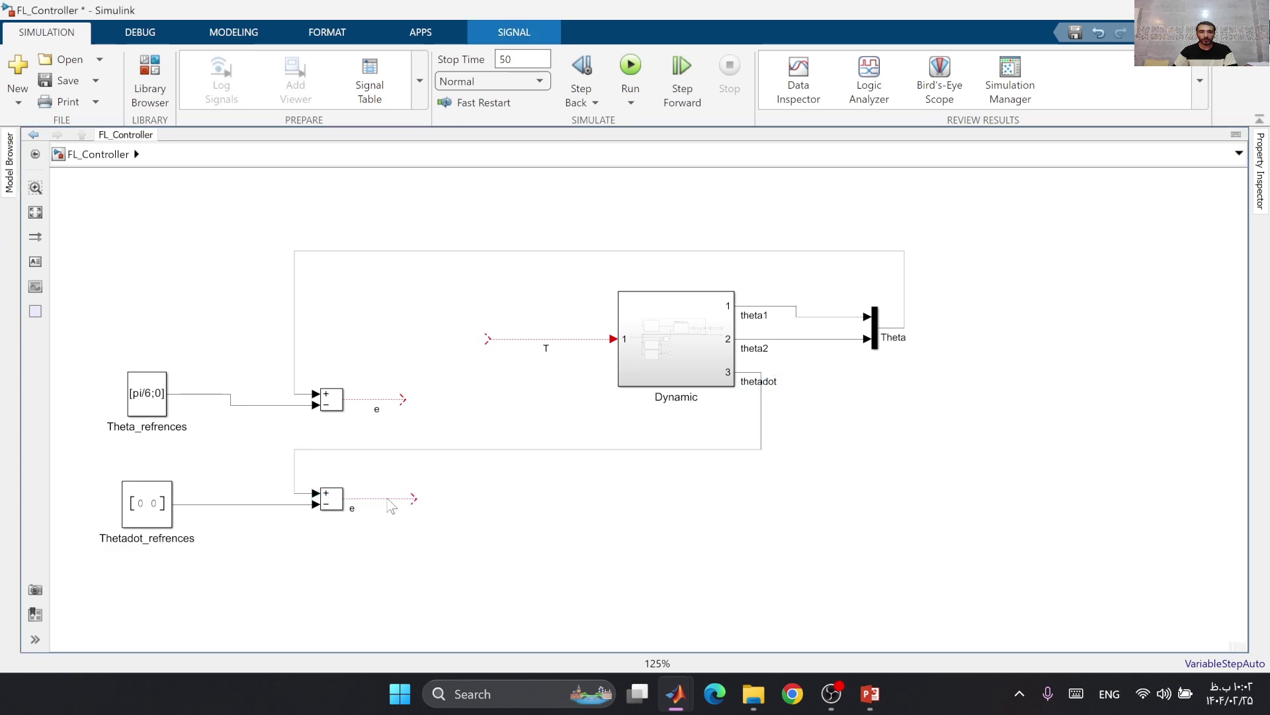
pyautogui.write('edot')
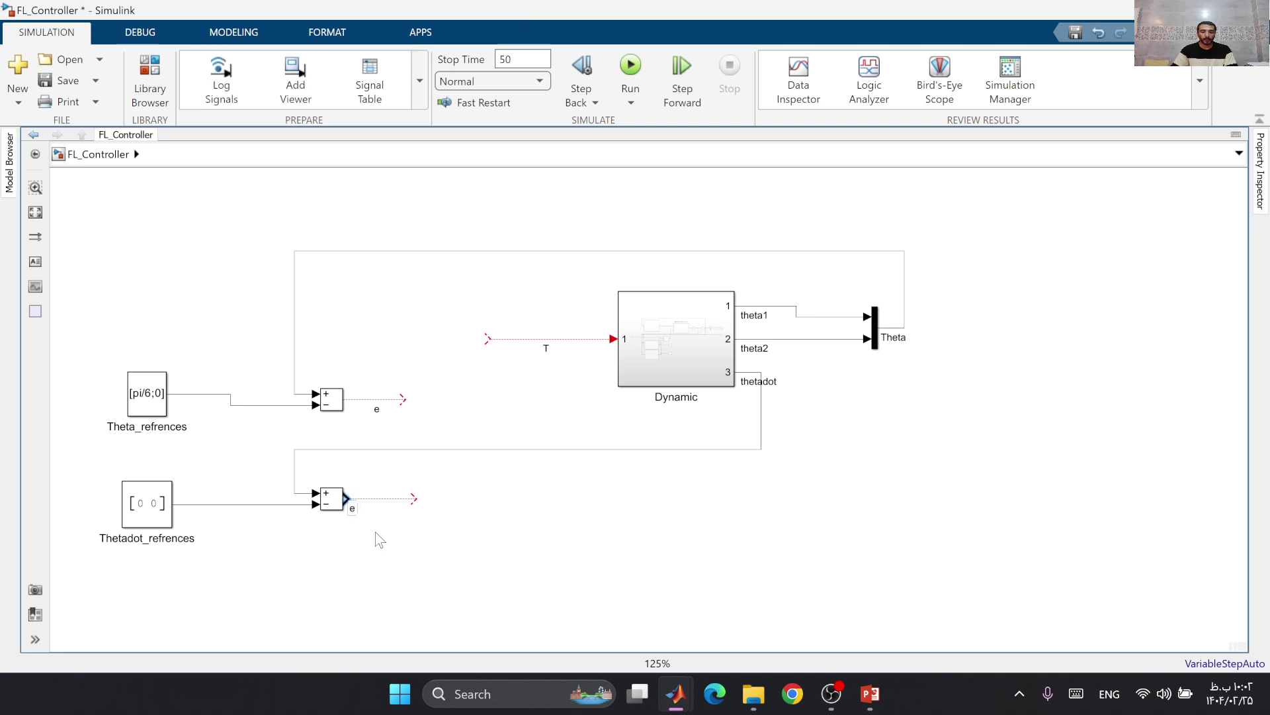
pyautogui.click(375, 532)
# Step: Add an Integrator block fed by the e signal and draw its output line labelled int_e
pyautogui.scroll(-2, 522, 522)
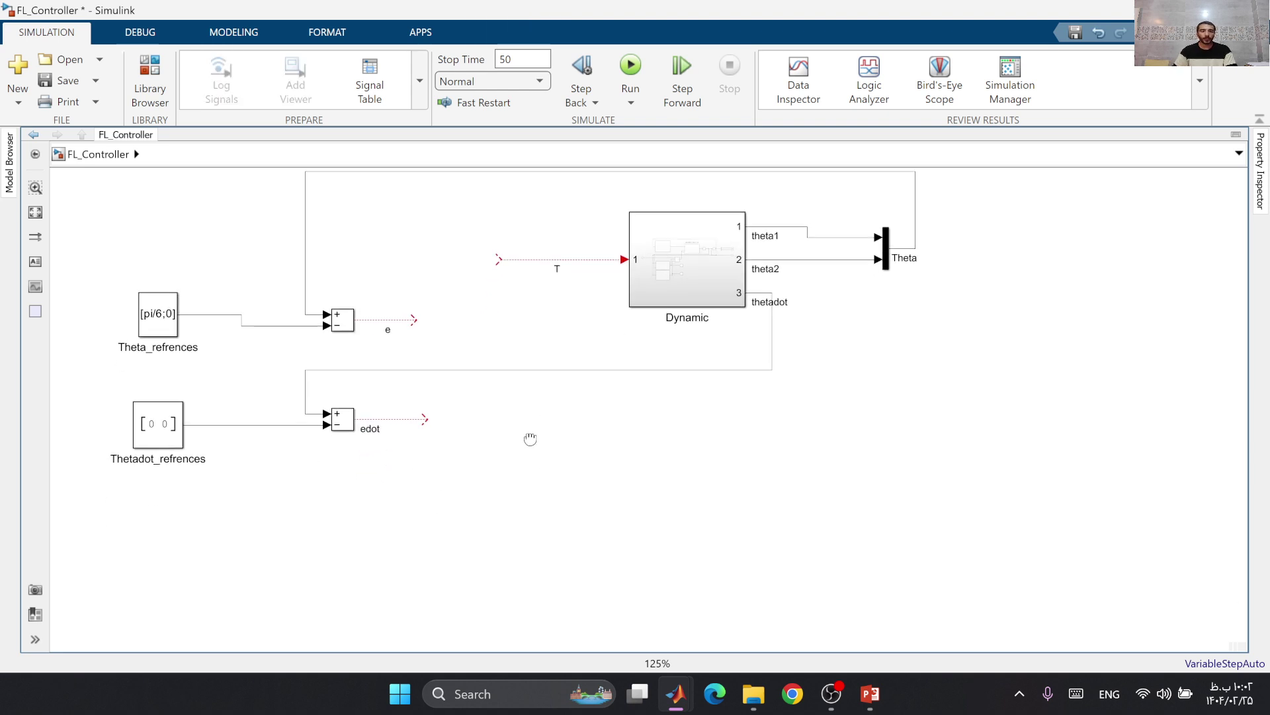
pyautogui.doubleClick(519, 445)
pyautogui.write('inte')
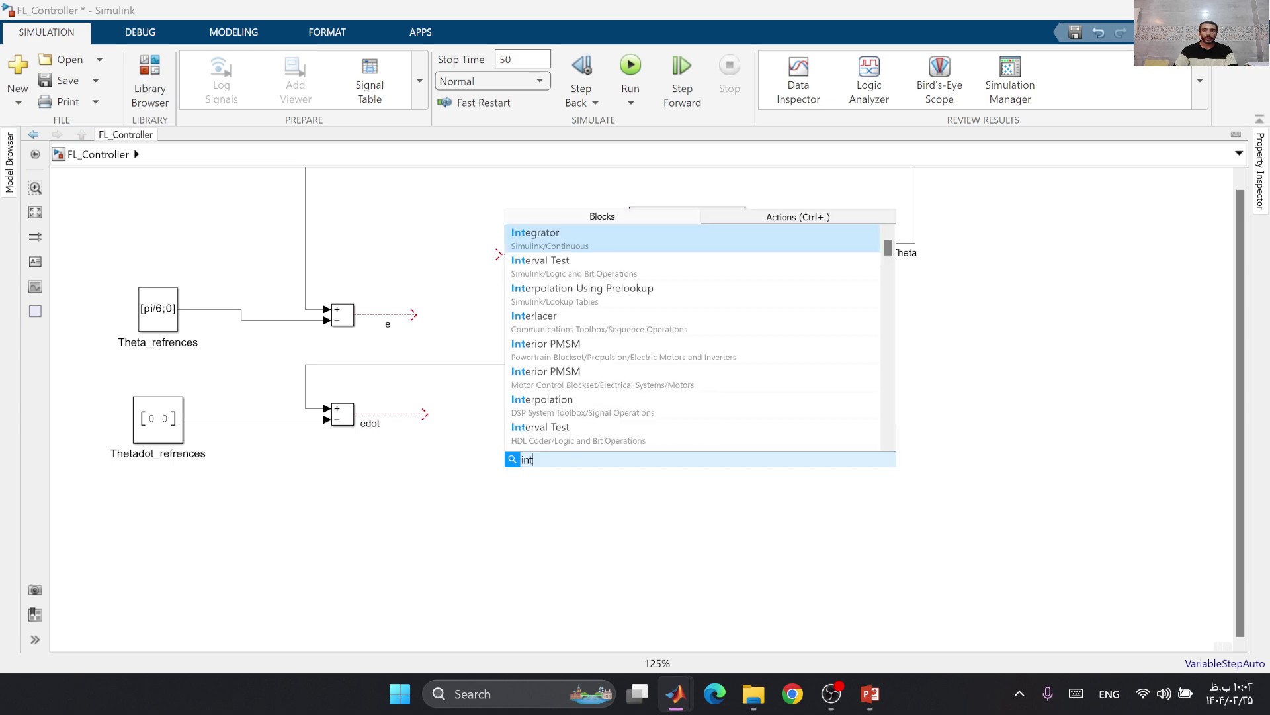
pyautogui.press('Return')
pyautogui.moveTo(514, 456)
pyautogui.mouseDown()
pyautogui.moveTo(458, 318)
pyautogui.moveTo(431, 322)
pyautogui.moveTo(491, 323)
pyautogui.mouseUp()
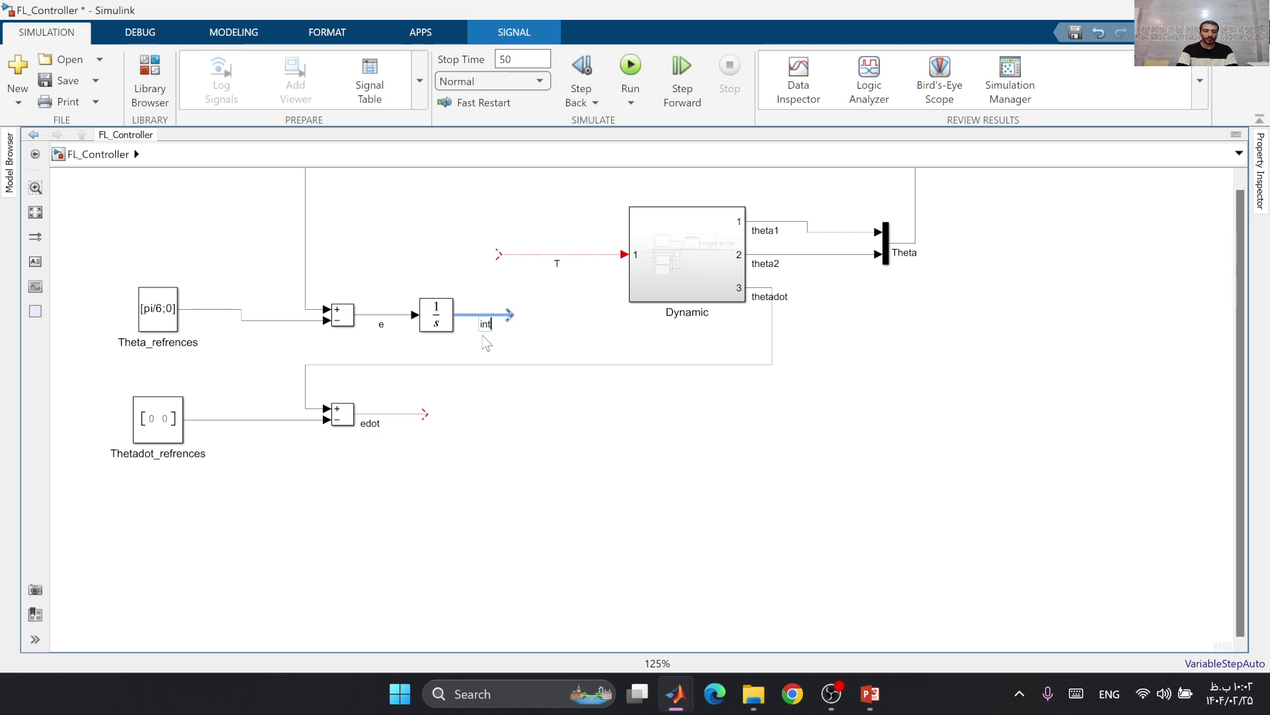
pyautogui.click(495, 397)
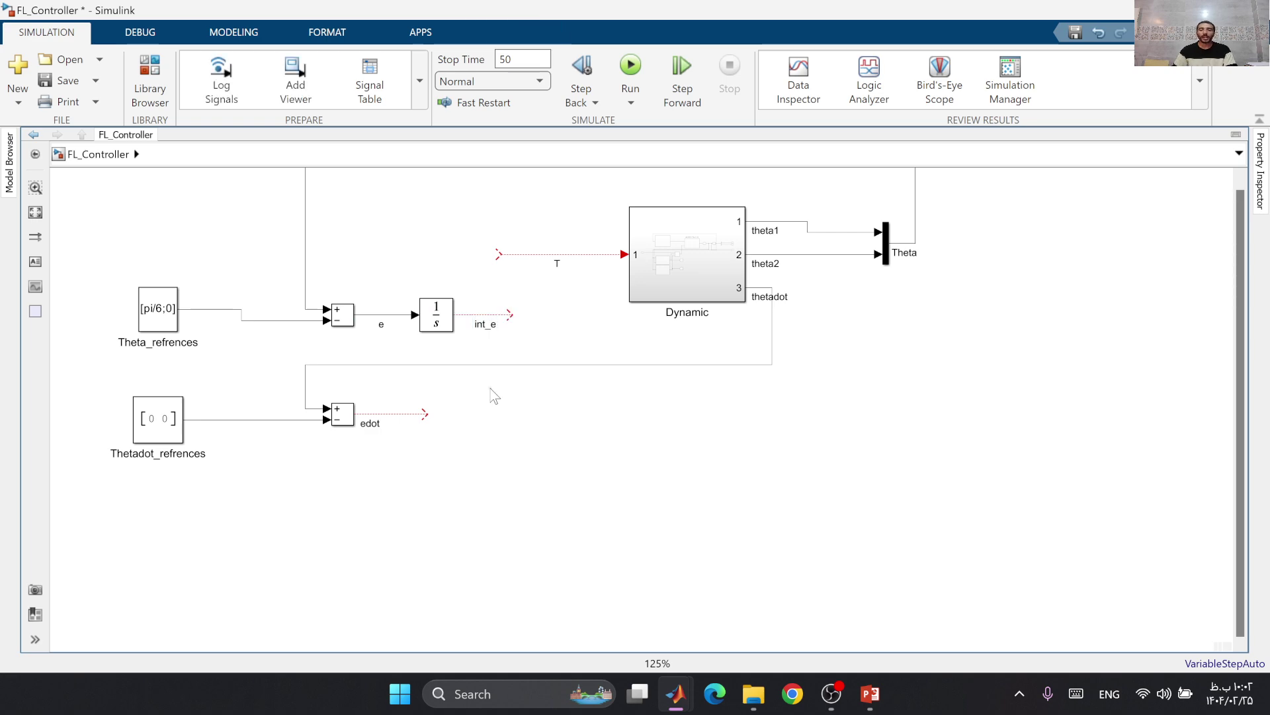
# Step: Add a Subsystem block below the Dynamic block
pyautogui.doubleClick(658, 450)
pyautogui.write('sub')
pyautogui.click(674, 228)
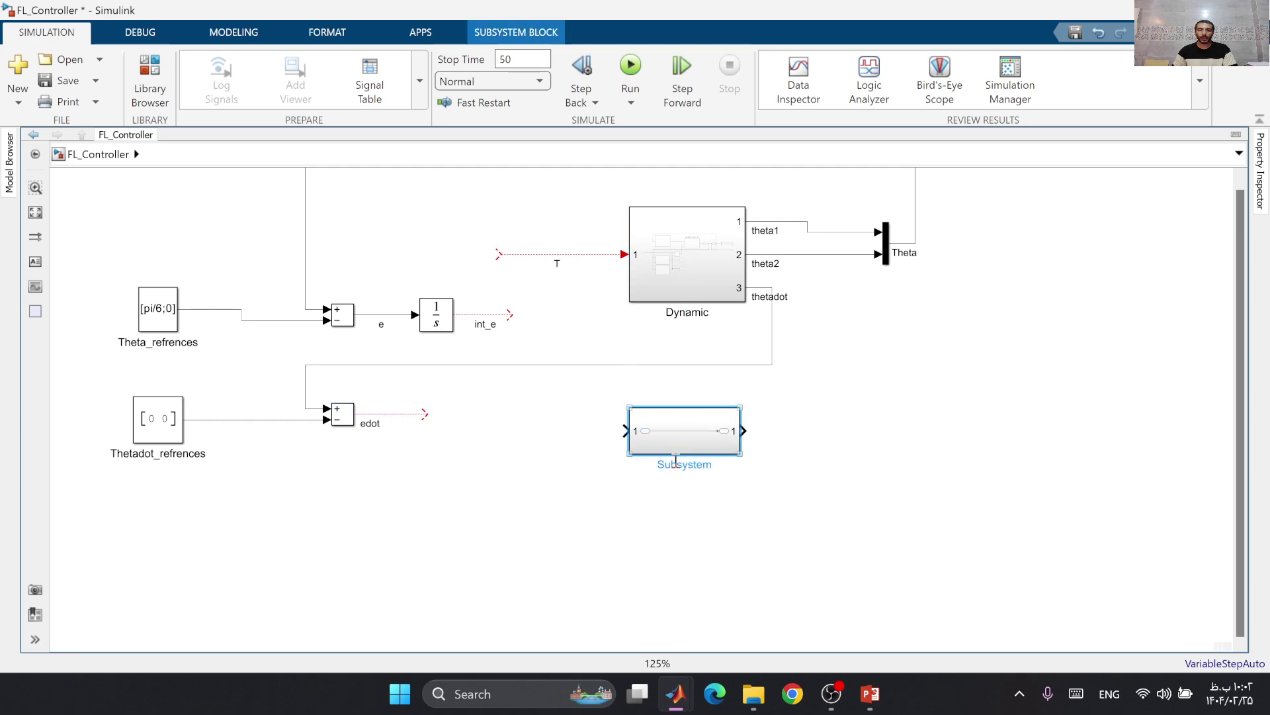
# Step: Open the new Subsystem, shift its port blocks toward the upper left, and rename the inport e
pyautogui.doubleClick(684, 442)
pyautogui.moveTo(498, 355); pyautogui.dragTo(675, 425)
pyautogui.moveTo(549, 409); pyautogui.dragTo(359, 259)
pyautogui.click(359, 260)
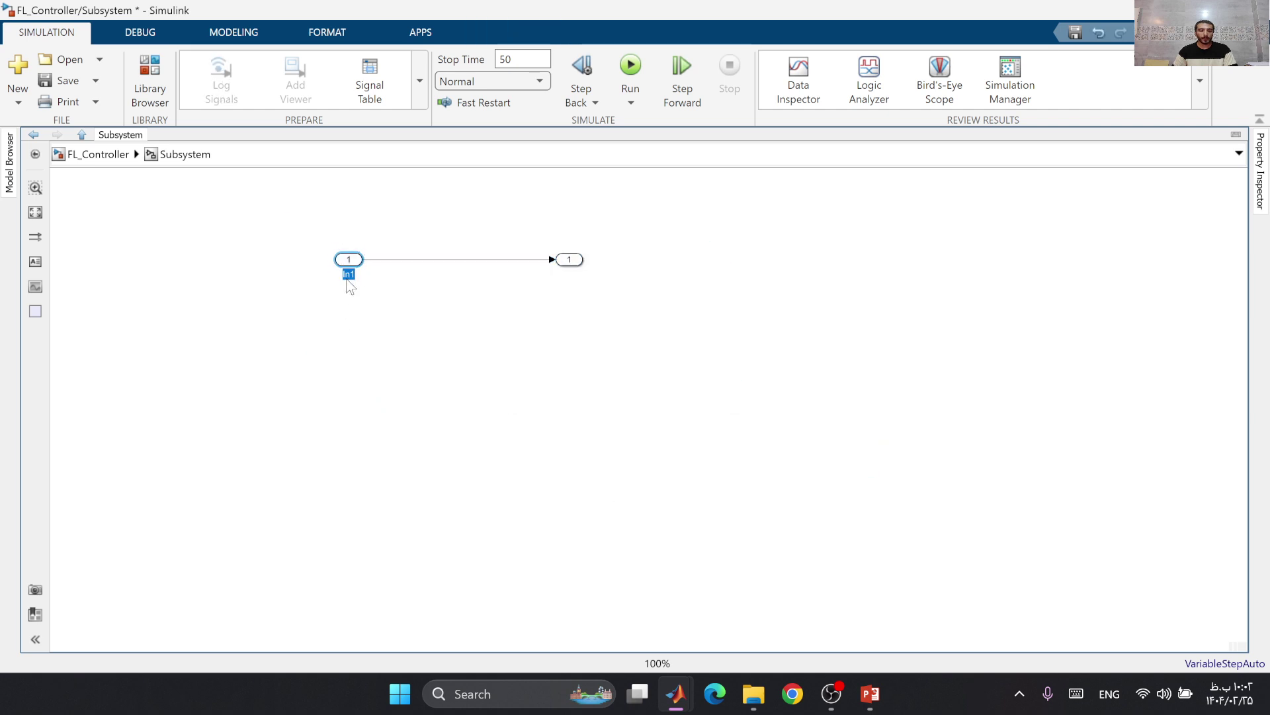
pyautogui.write('e')
# Step: Place two copies of the e inport below it and name them ed and int_e
pyautogui.click(352, 320)
pyautogui.moveTo(352, 260); pyautogui.dragTo(356, 315)
pyautogui.click(363, 325)
pyautogui.doubleClick(349, 328)
pyautogui.write('ed')
pyautogui.click(343, 363)
pyautogui.rightClick(348, 317)
pyautogui.click(356, 377)
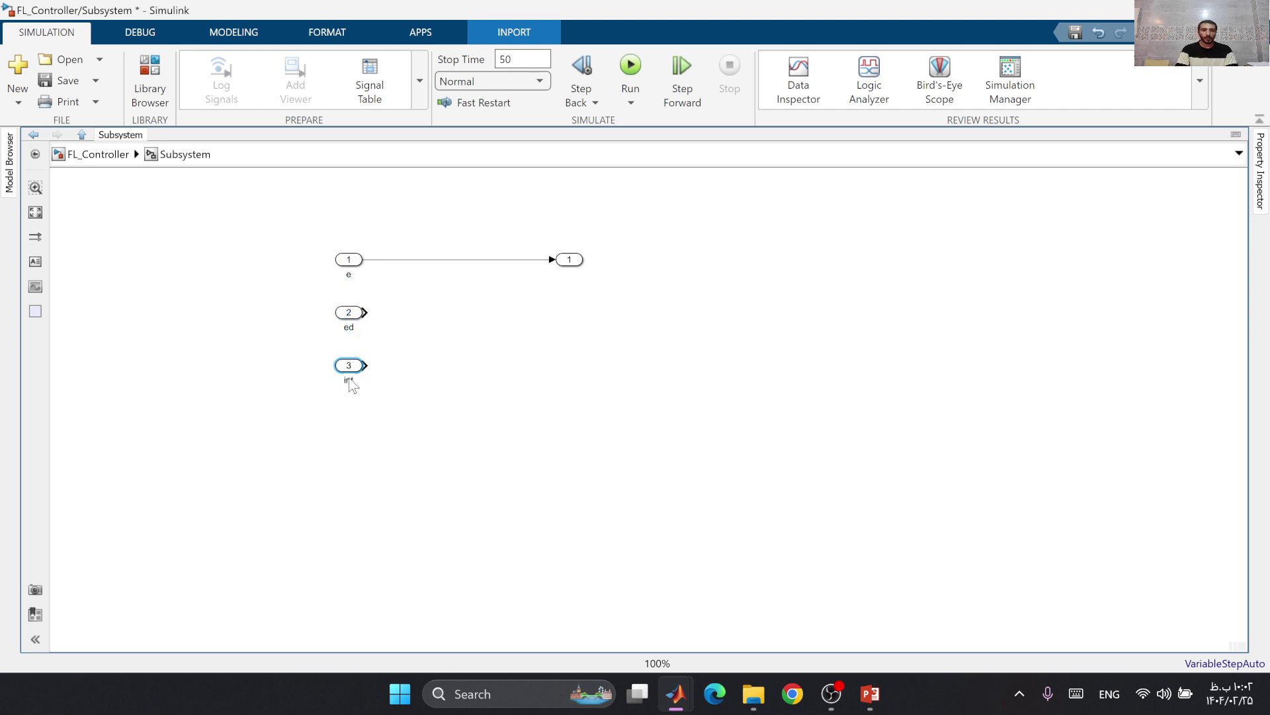
pyautogui.click(349, 378)
pyautogui.write('int_e')
# Step: Add two more inports below int_e and name them V and G
pyautogui.rightClick(344, 365)
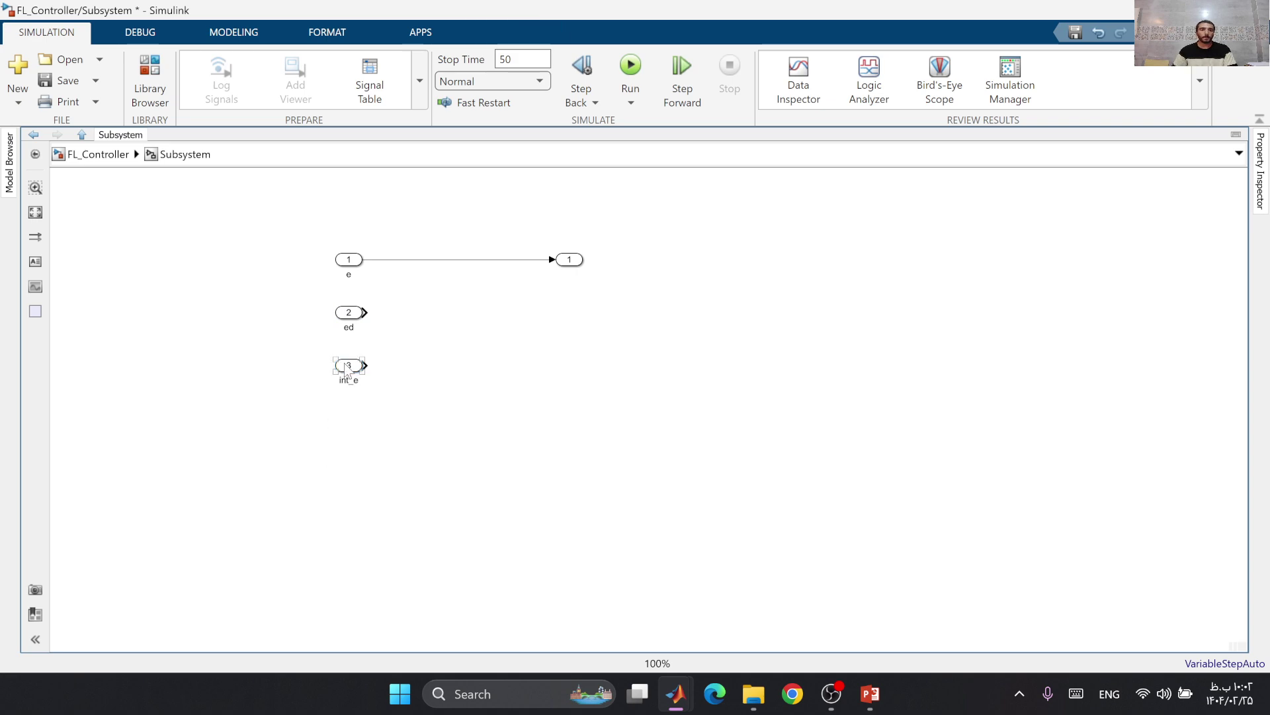
pyautogui.click(374, 428)
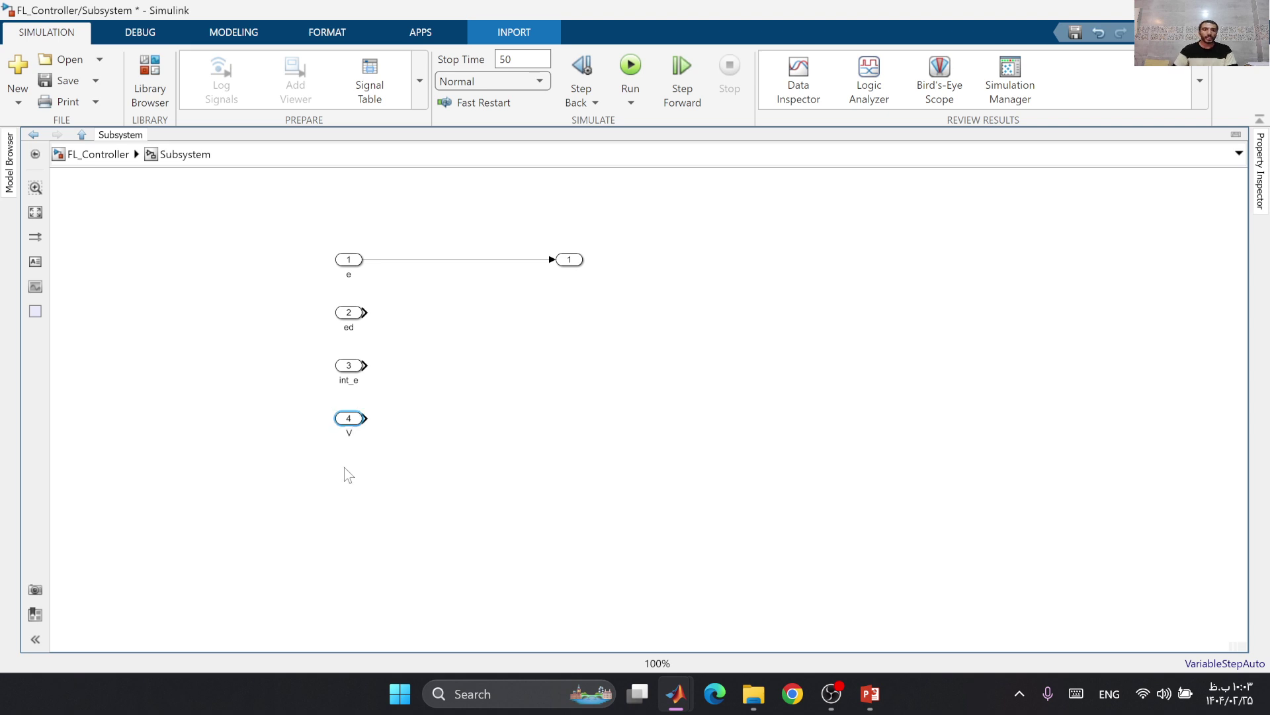
pyautogui.rightClick(344, 419)
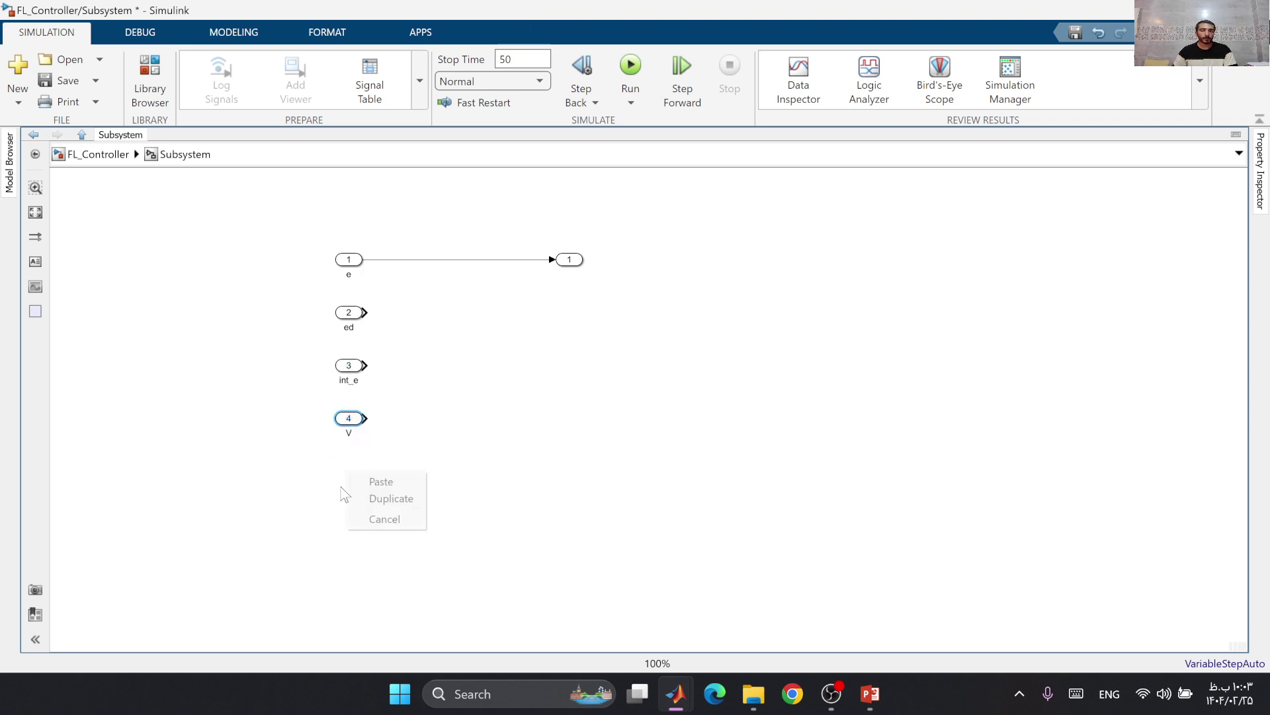
pyautogui.click(369, 484)
pyautogui.write('G')
pyautogui.click(342, 535)
# Step: Delete the line between e and the outport, then move the outport further right and rename it T
pyautogui.moveTo(458, 236); pyautogui.dragTo(468, 288)
pyautogui.press('Delete')
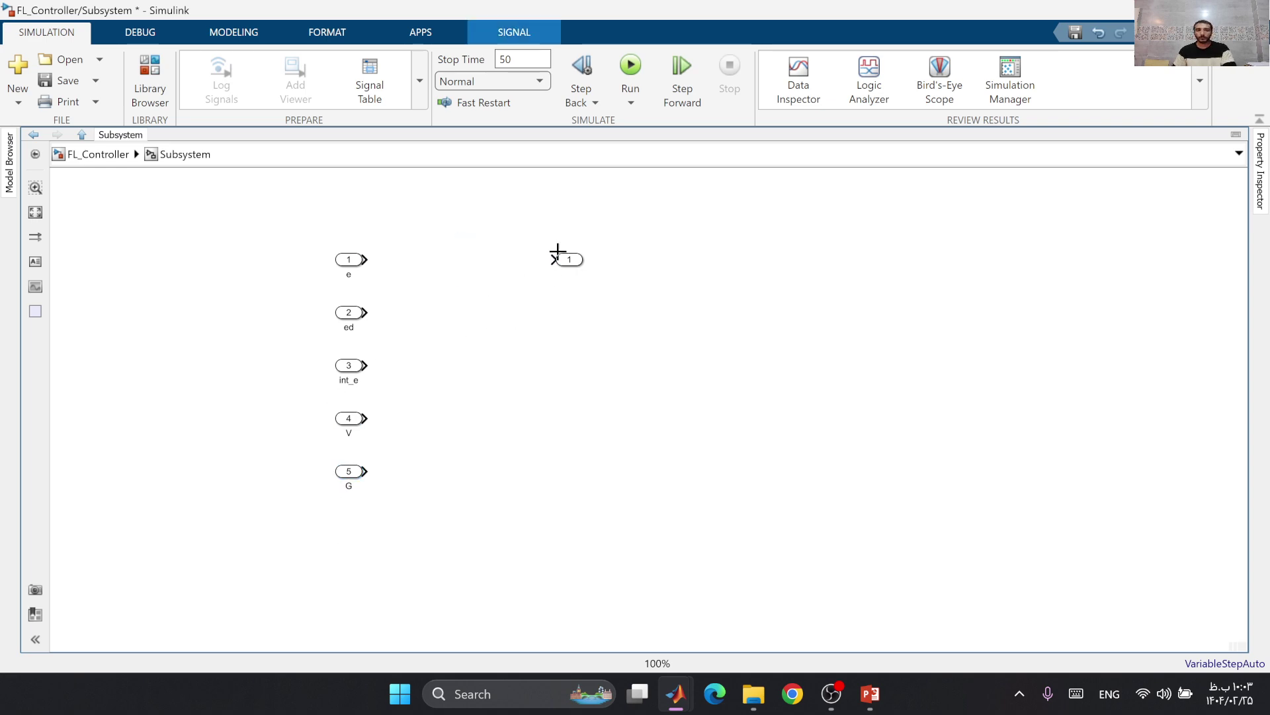
pyautogui.moveTo(577, 257); pyautogui.dragTo(834, 372)
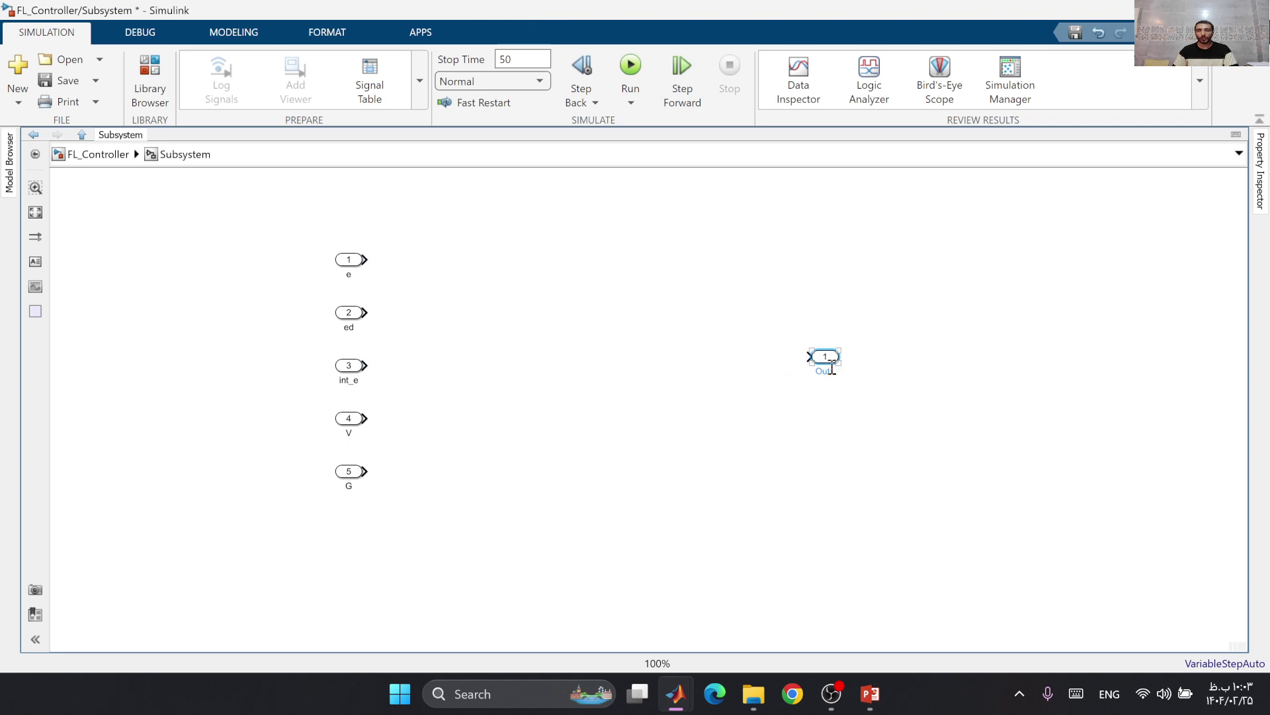
pyautogui.doubleClick(831, 371)
pyautogui.write('T')
pyautogui.click(795, 423)
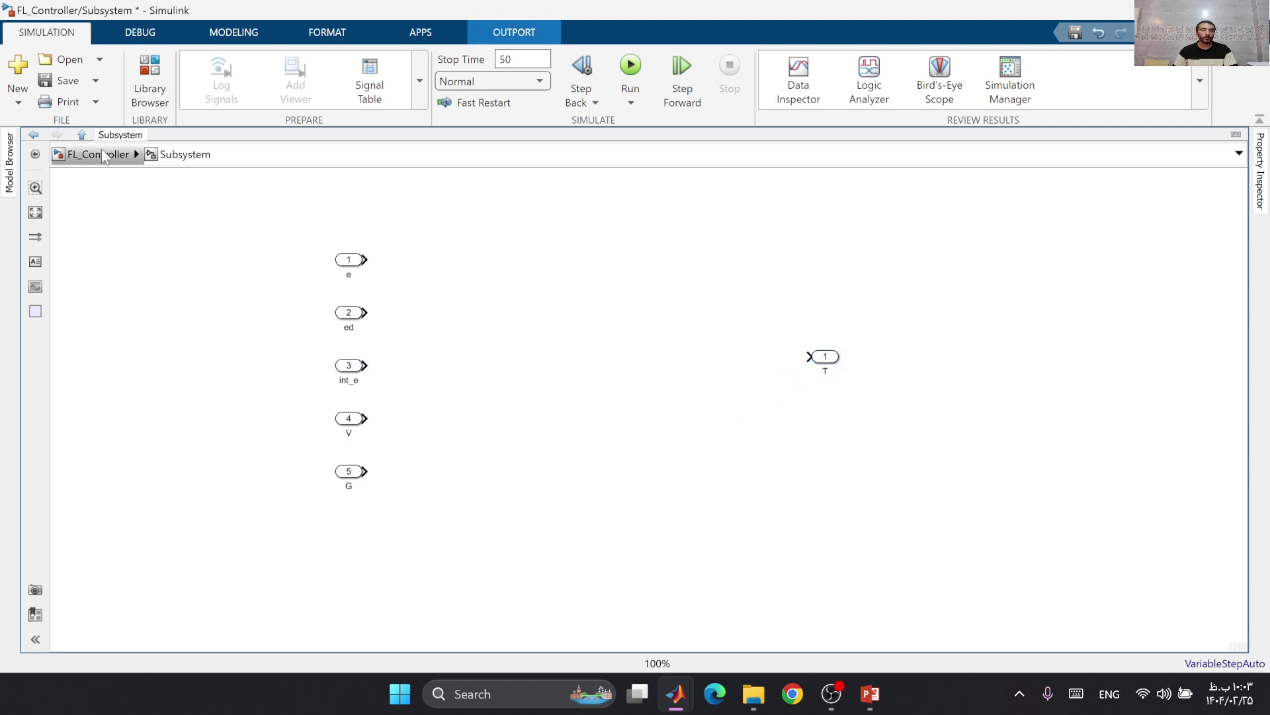
# Step: Return to the FL_Controller top level and enlarge the Subsystem block so its port labels are readable
pyautogui.click(104, 156)
pyautogui.moveTo(610, 410); pyautogui.dragTo(744, 462)
pyautogui.click(533, 460)
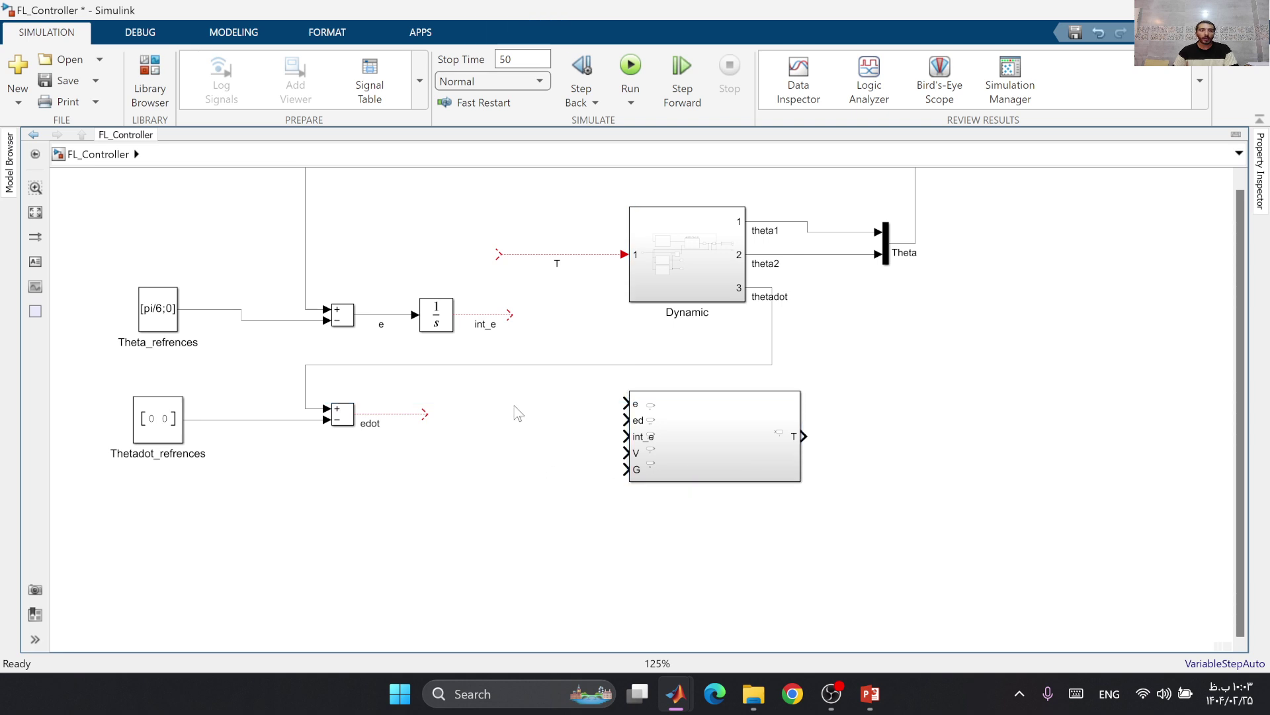
# Step: Connect the e, edot and int_e signals to the Subsystem's e, ed and int_e inputs
pyautogui.moveTo(594, 400); pyautogui.dragTo(379, 316)
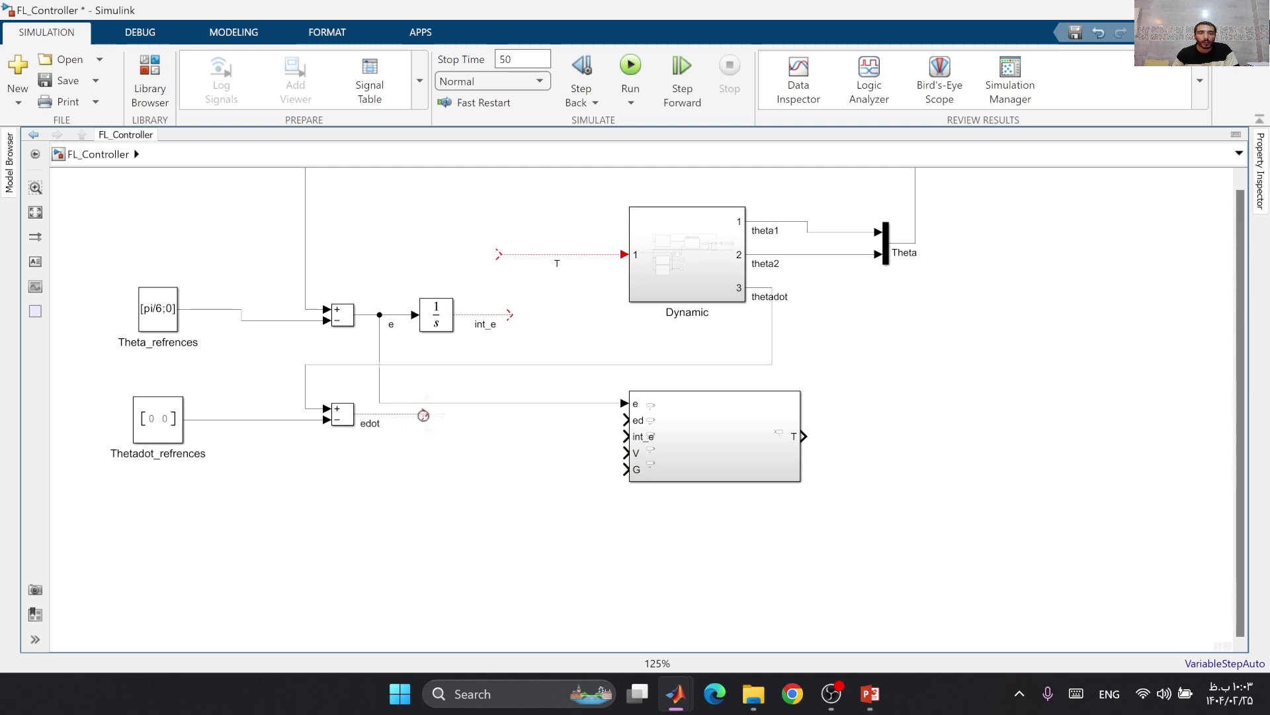
pyautogui.moveTo(426, 414); pyautogui.dragTo(622, 420)
pyautogui.moveTo(510, 315); pyautogui.dragTo(623, 436)
pyautogui.click(583, 518)
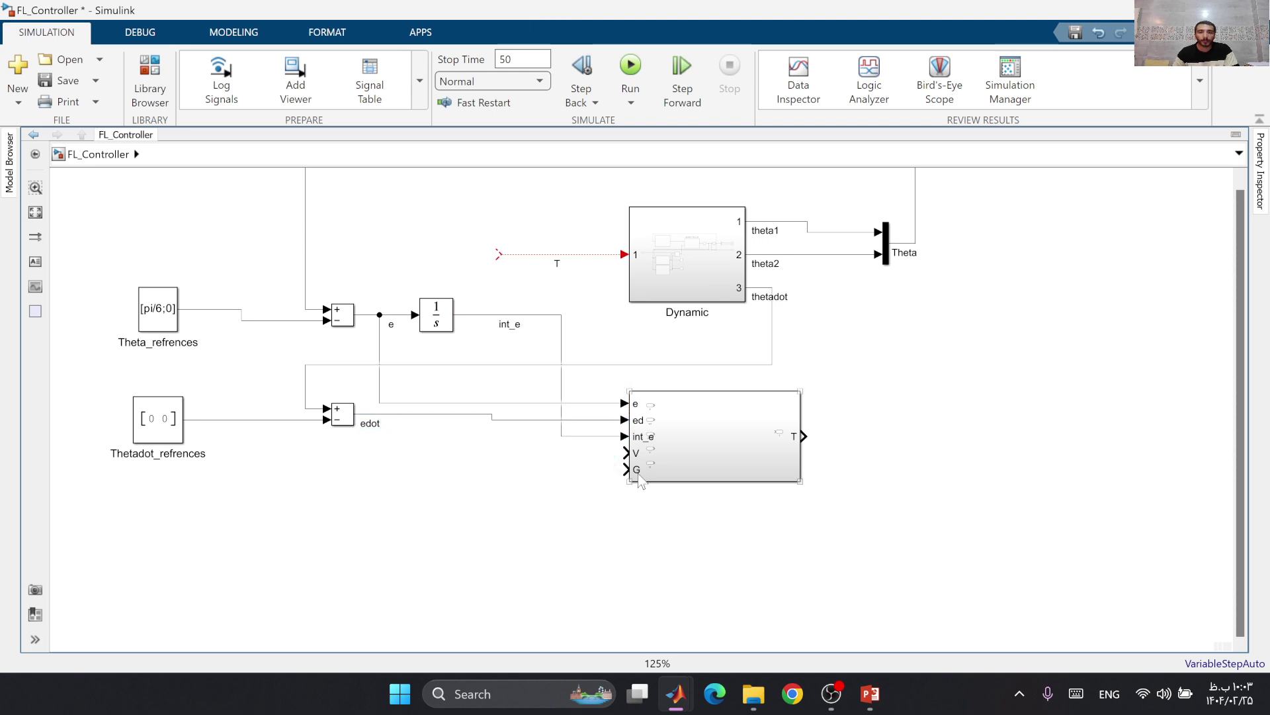
# Step: Create a From block for tag V from the Goto in Dynamic and place it beside the top-level Subsystem's V input
pyautogui.doubleClick(704, 255)
pyautogui.click(594, 472)
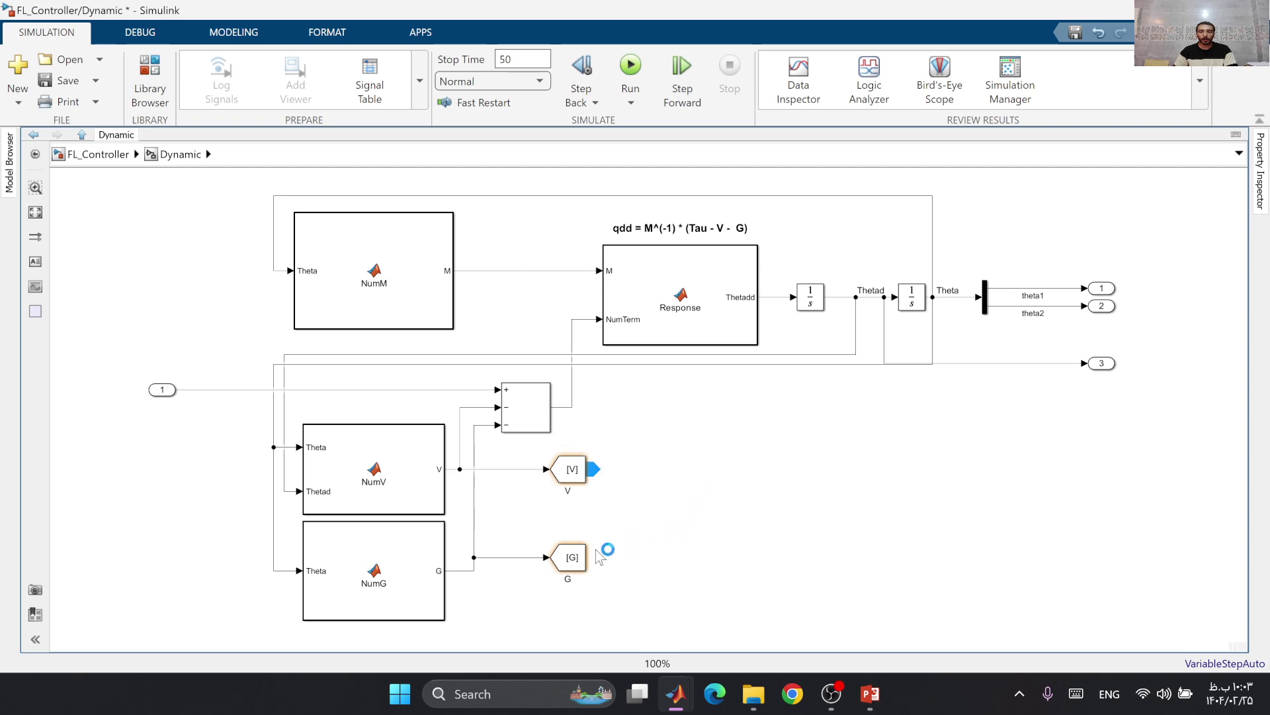
pyautogui.moveTo(593, 469); pyautogui.dragTo(708, 464)
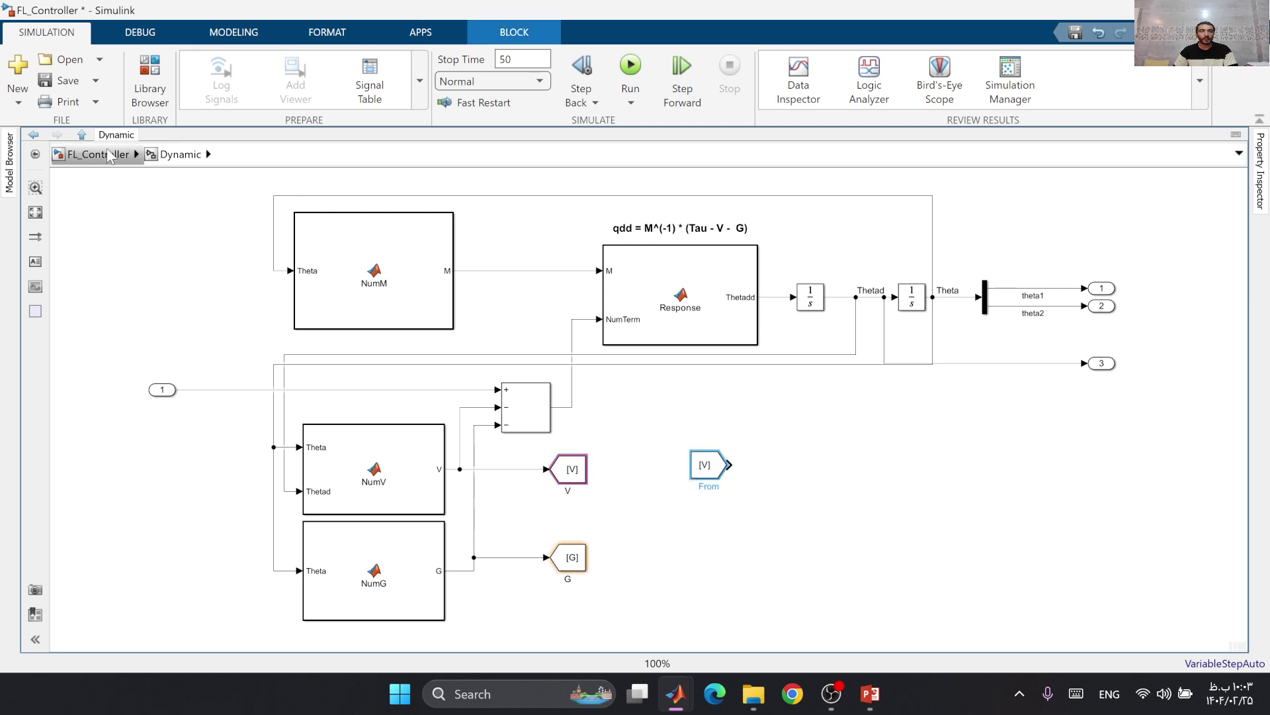
pyautogui.click(81, 134)
pyautogui.moveTo(735, 282); pyautogui.dragTo(521, 481)
pyautogui.doubleClick(709, 441)
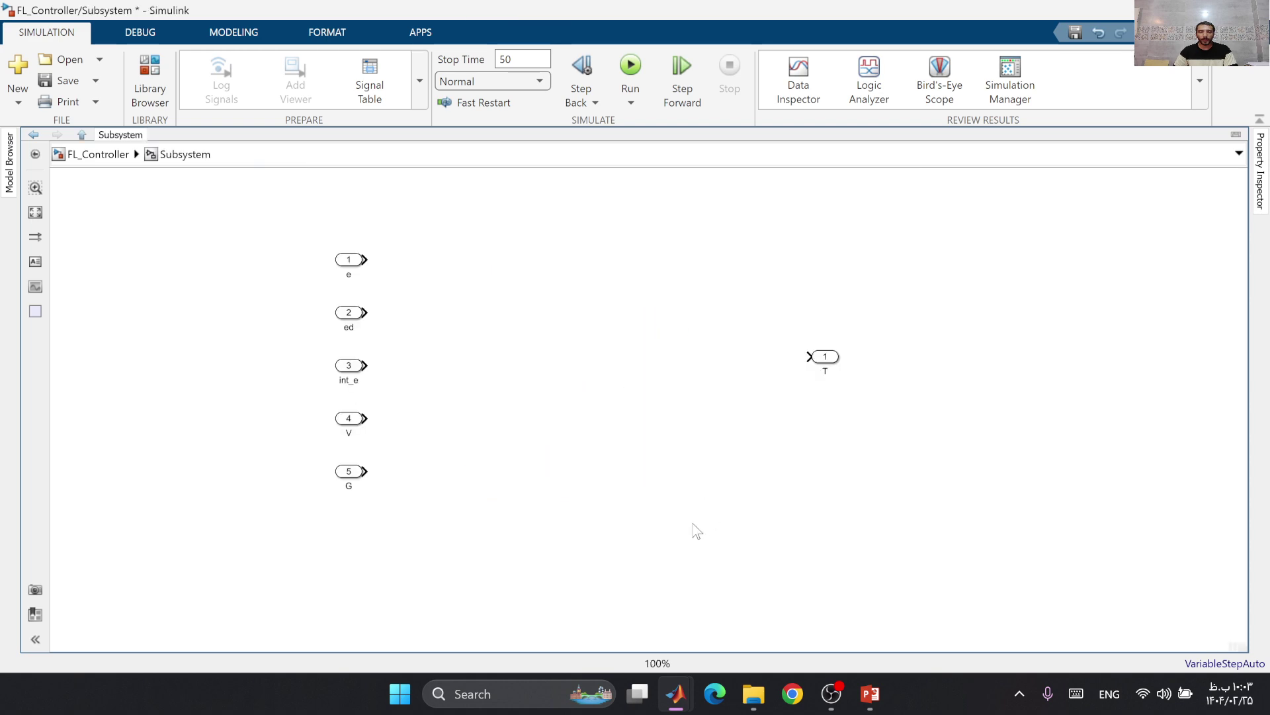
# Step: Go back into the Dynamic subsystem and delete the leftover V From block
pyautogui.click(98, 154)
pyautogui.doubleClick(650, 277)
pyautogui.press('Delete')
# Step: Create a From block for tag G from its Goto block and move it to the top level below the V From block
pyautogui.click(586, 561)
pyautogui.moveTo(592, 558); pyautogui.dragTo(701, 512)
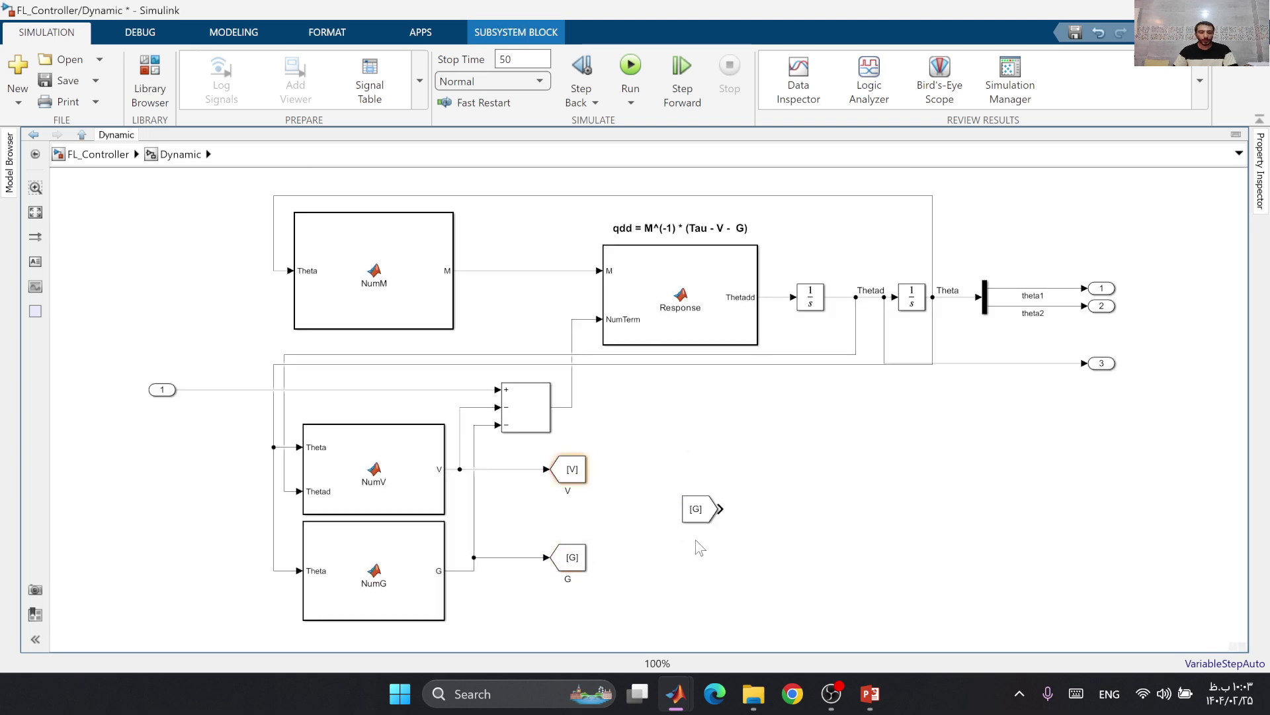
pyautogui.click(690, 509)
pyautogui.click(685, 551)
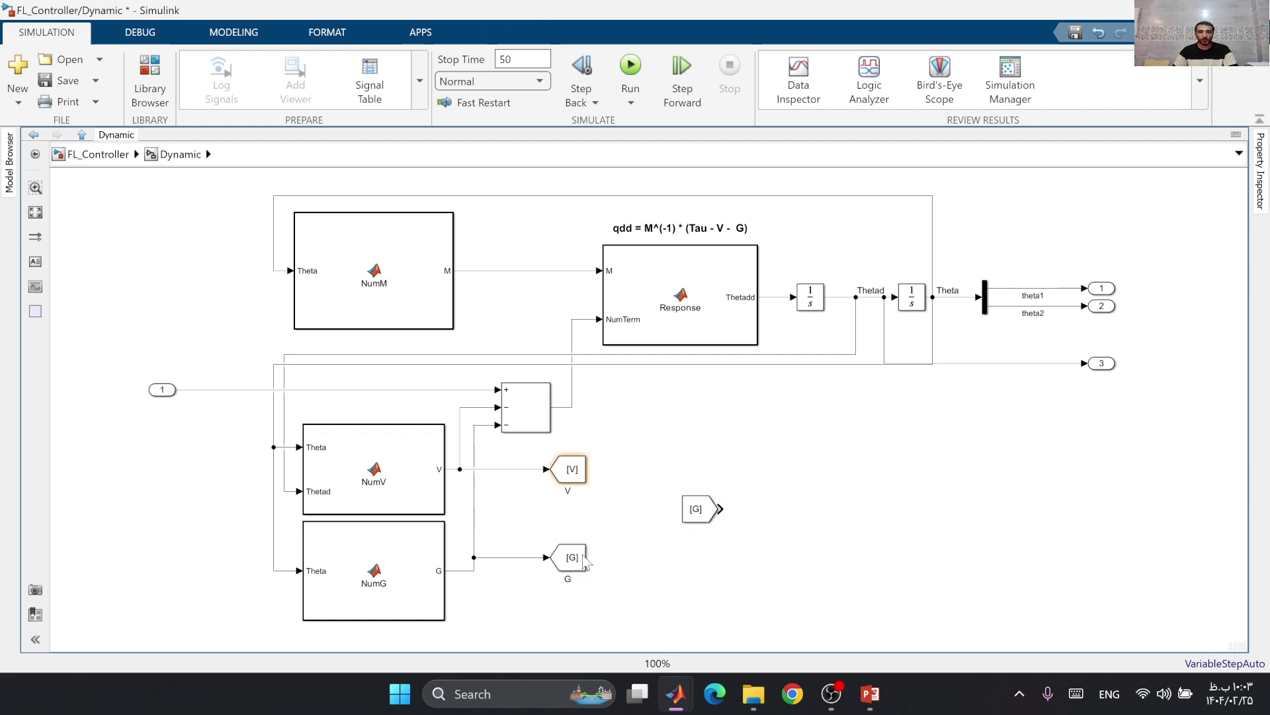
pyautogui.click(98, 154)
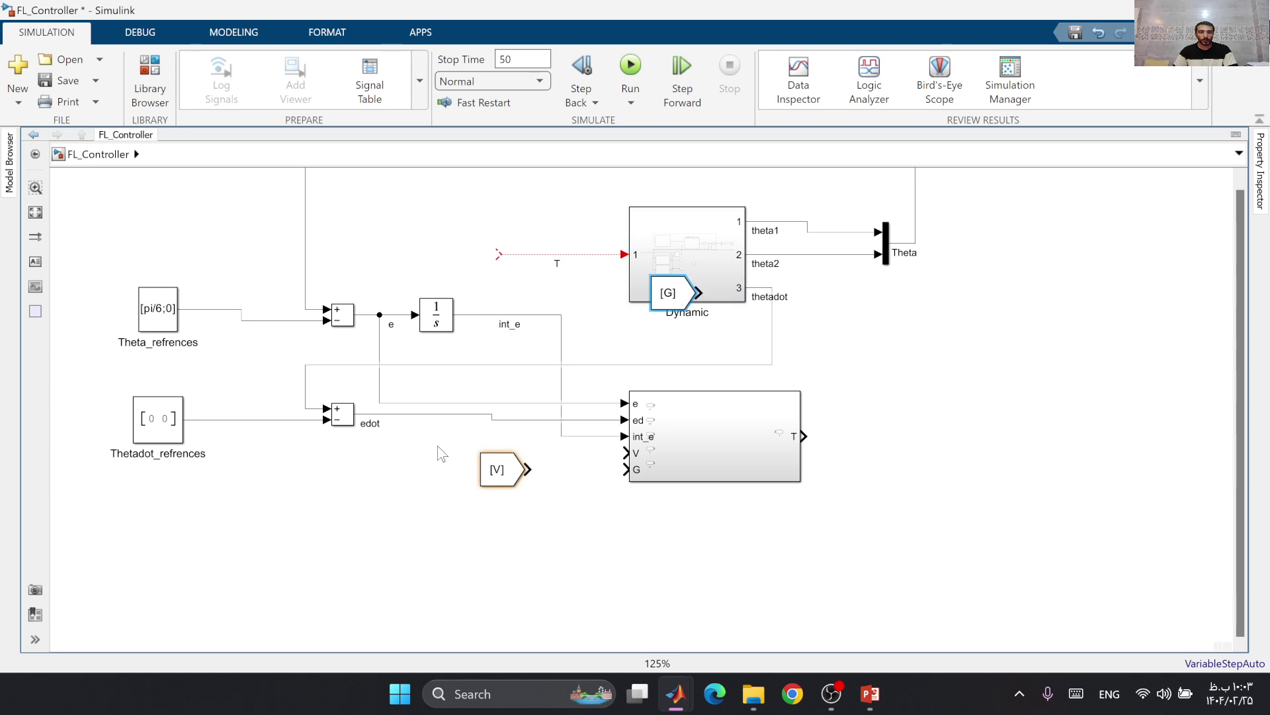
pyautogui.moveTo(670, 304); pyautogui.dragTo(499, 524)
# Step: Check the inside of Dynamic, then connect the V and G From blocks to the Subsystem's V and G inputs
pyautogui.click(561, 544)
pyautogui.doubleClick(687, 265)
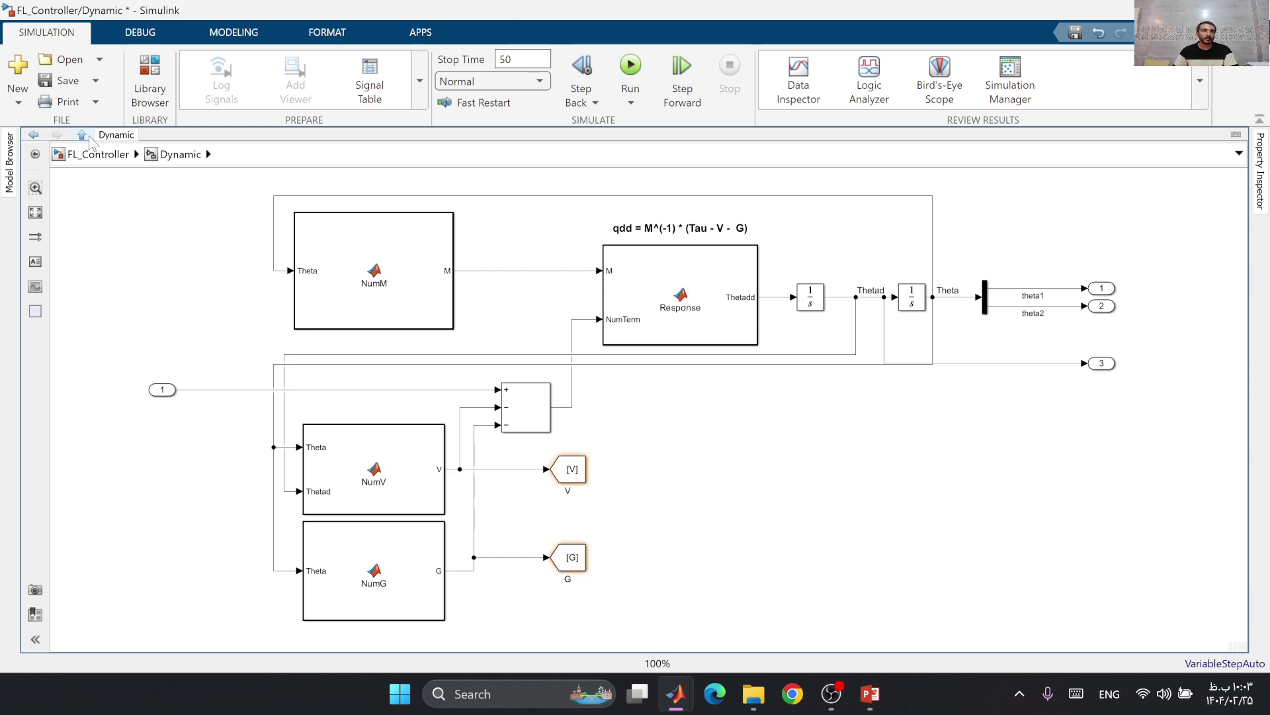
pyautogui.click(86, 136)
pyautogui.moveTo(532, 469); pyautogui.dragTo(626, 453)
pyautogui.moveTo(527, 513); pyautogui.dragTo(628, 471)
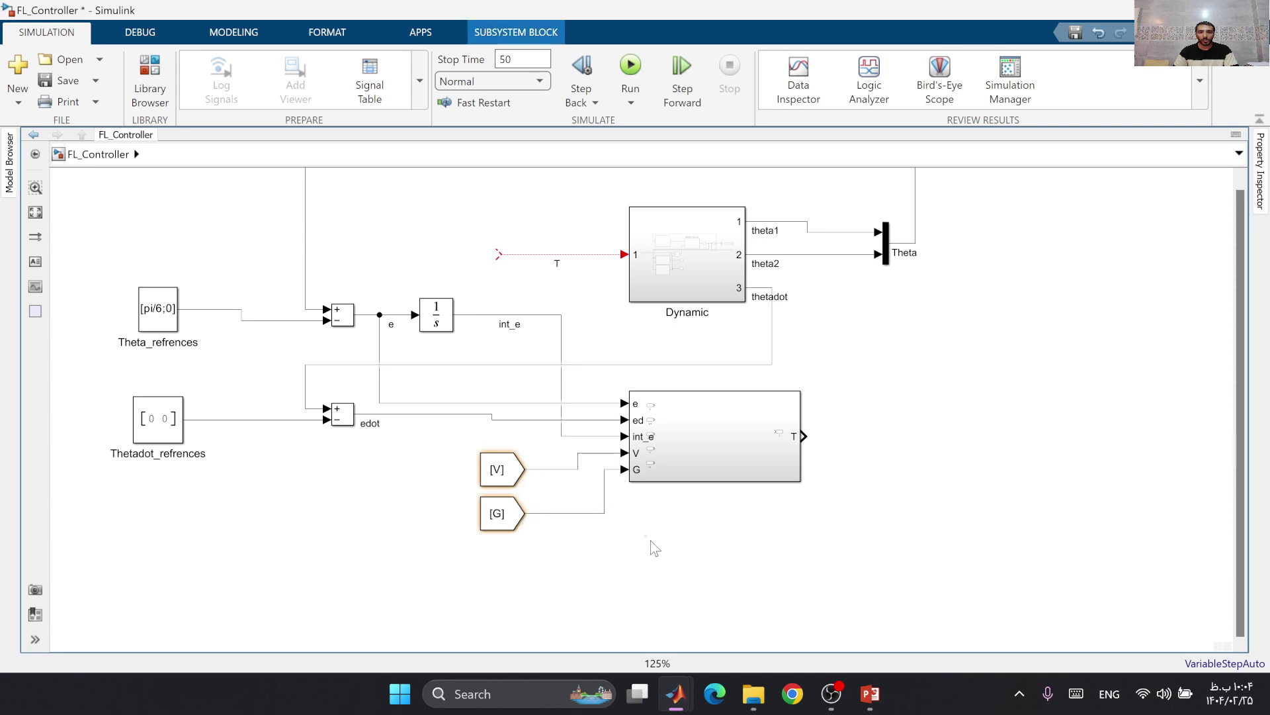
# Step: Add an enlarged Gain block named Kp inside the Subsystem, beside the e inport
pyautogui.doubleClick(731, 464)
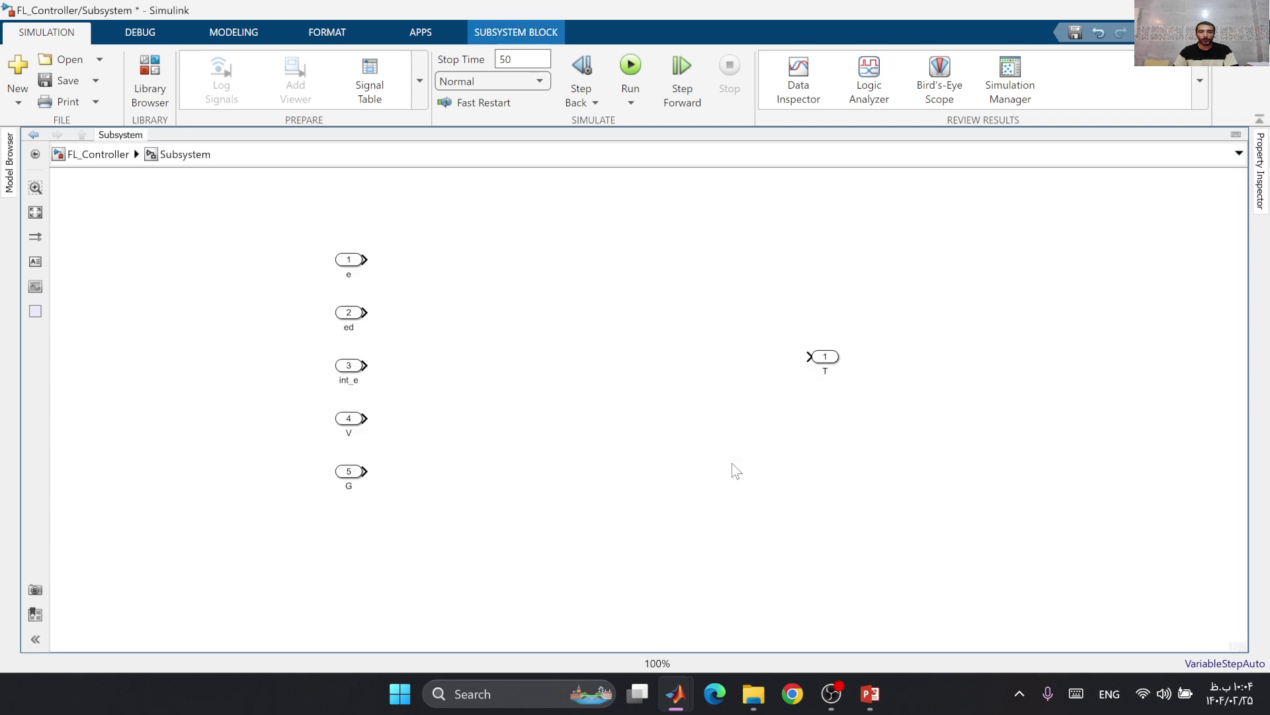
pyautogui.doubleClick(493, 314)
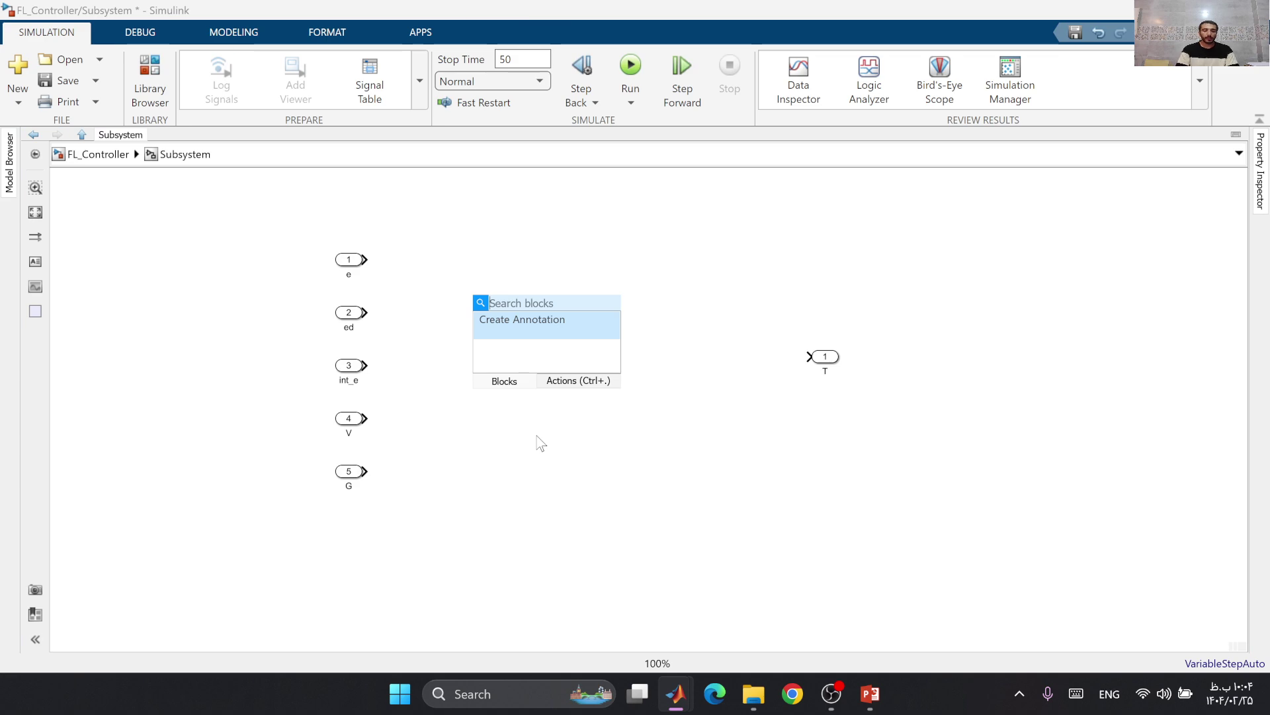
pyautogui.write('gain')
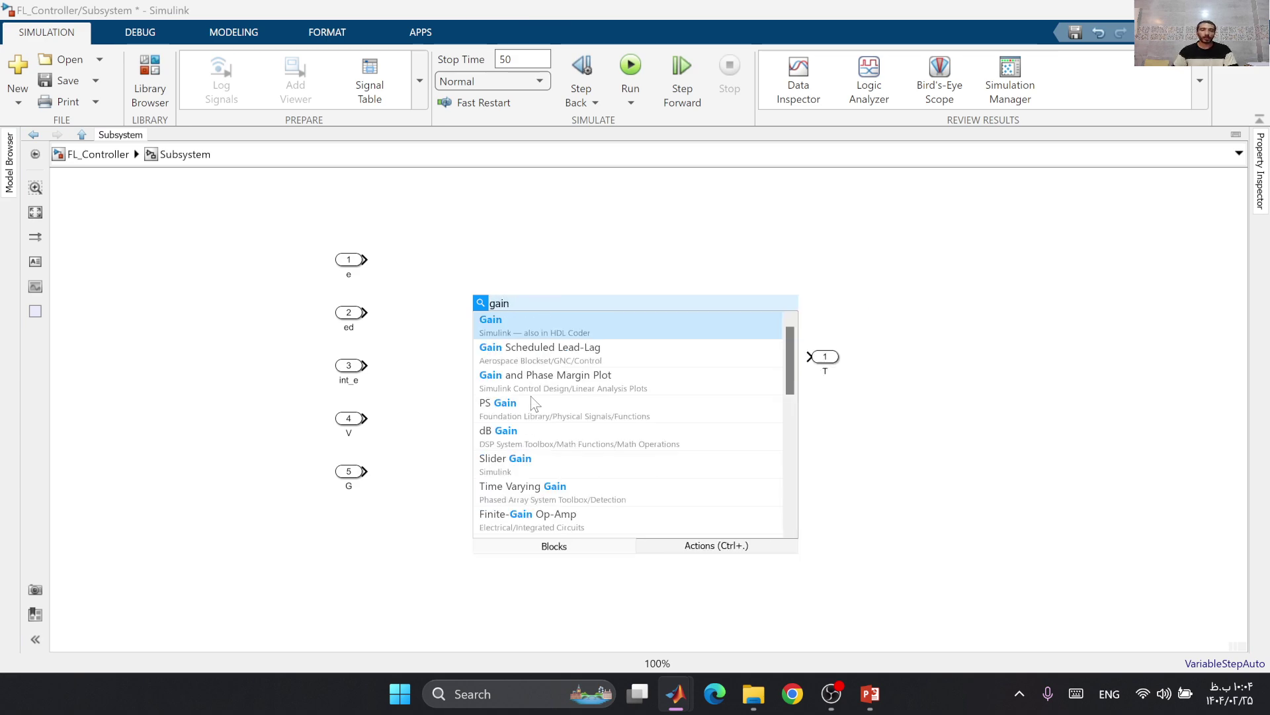
pyautogui.click(506, 326)
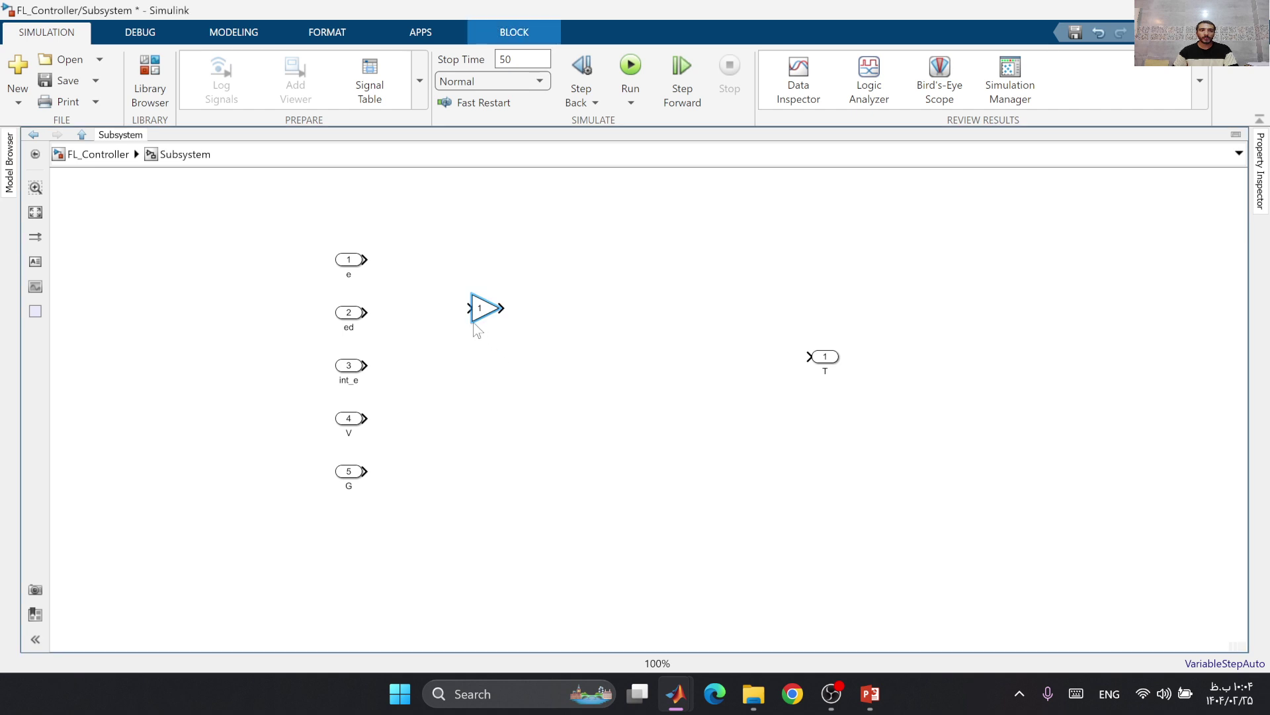
pyautogui.moveTo(501, 322); pyautogui.dragTo(496, 270)
pyautogui.doubleClick(492, 301)
pyautogui.write('Kp')
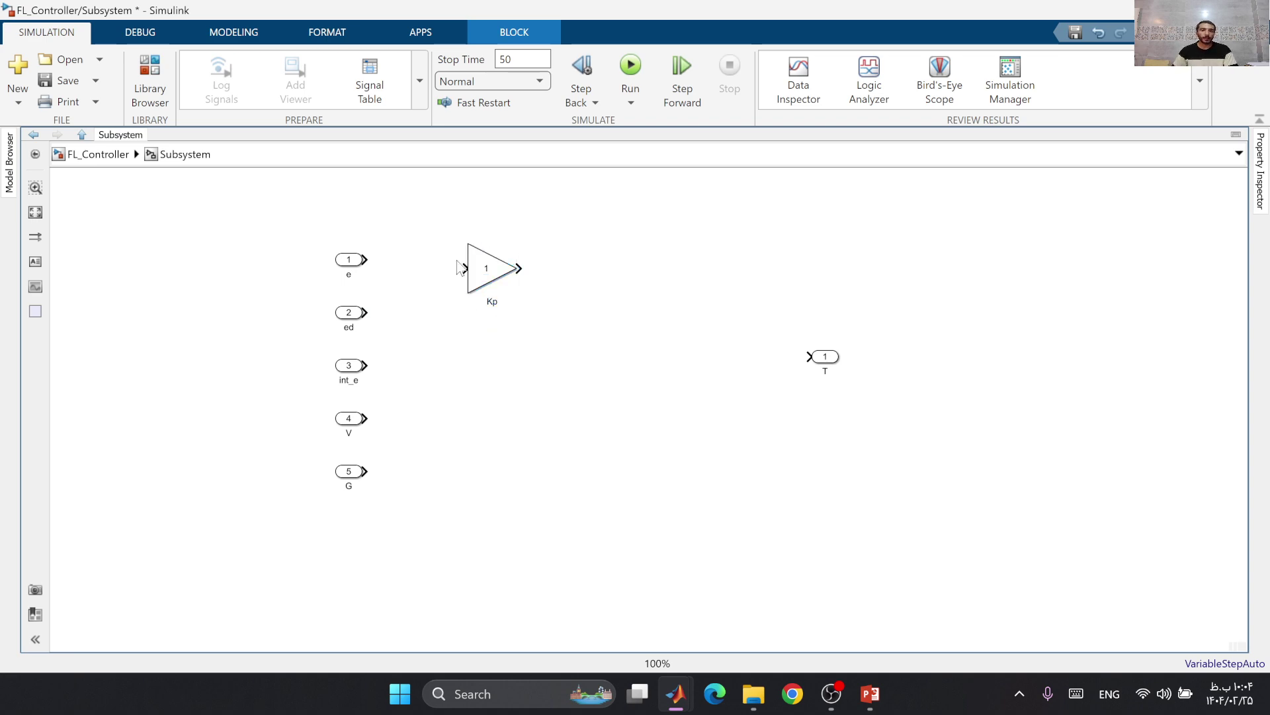
# Step: Connect the e inport to the Kp block and set its gain to -20
pyautogui.moveTo(368, 260); pyautogui.dragTo(465, 268)
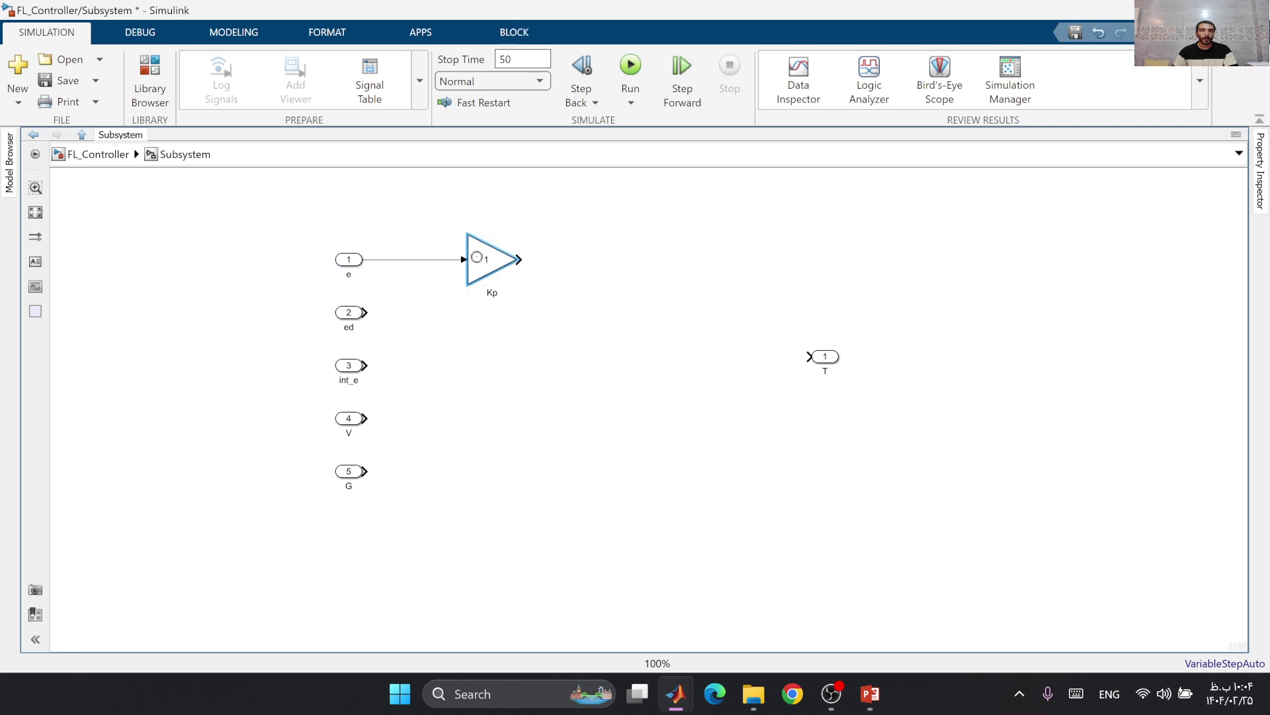
pyautogui.doubleClick(486, 262)
pyautogui.write('-20')
pyautogui.click(893, 371)
pyautogui.click(674, 379)
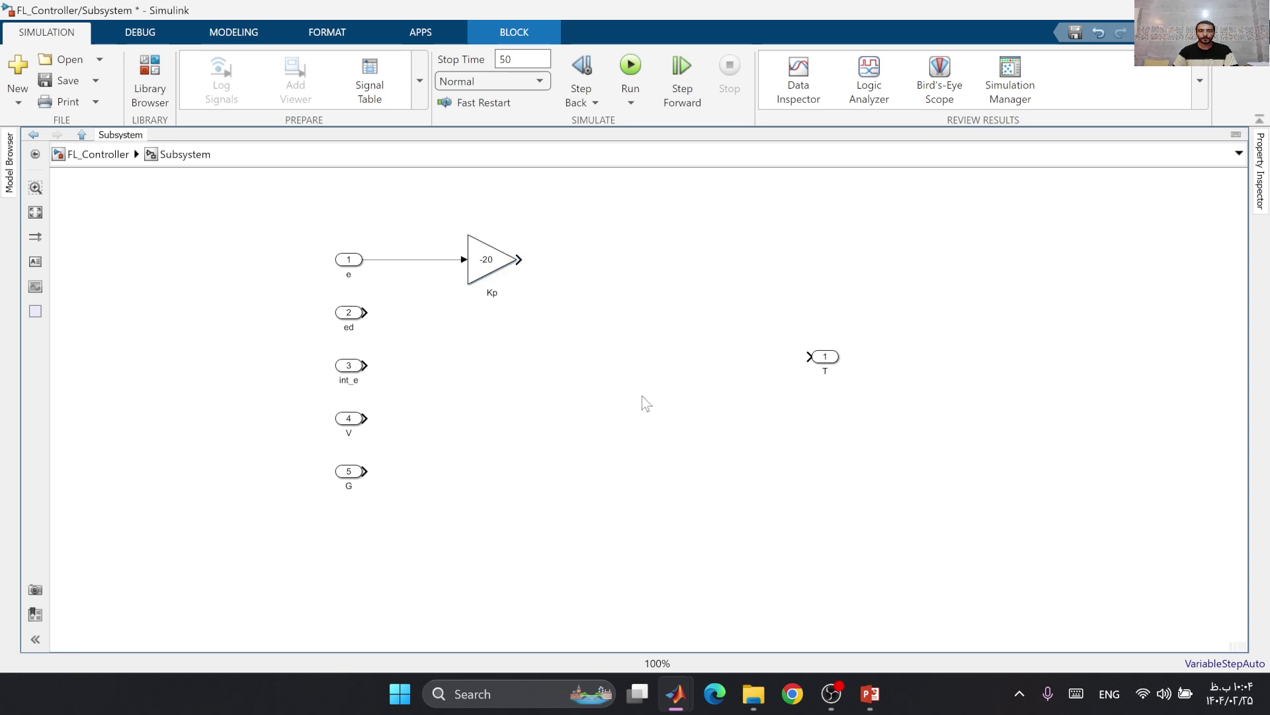
# Step: Duplicate the Kp block diagonally below, name the copy Kd, and set its gain to -10
pyautogui.moveTo(490, 288); pyautogui.dragTo(536, 358)
pyautogui.doubleClick(536, 358)
pyautogui.click(525, 339)
pyautogui.click(534, 361)
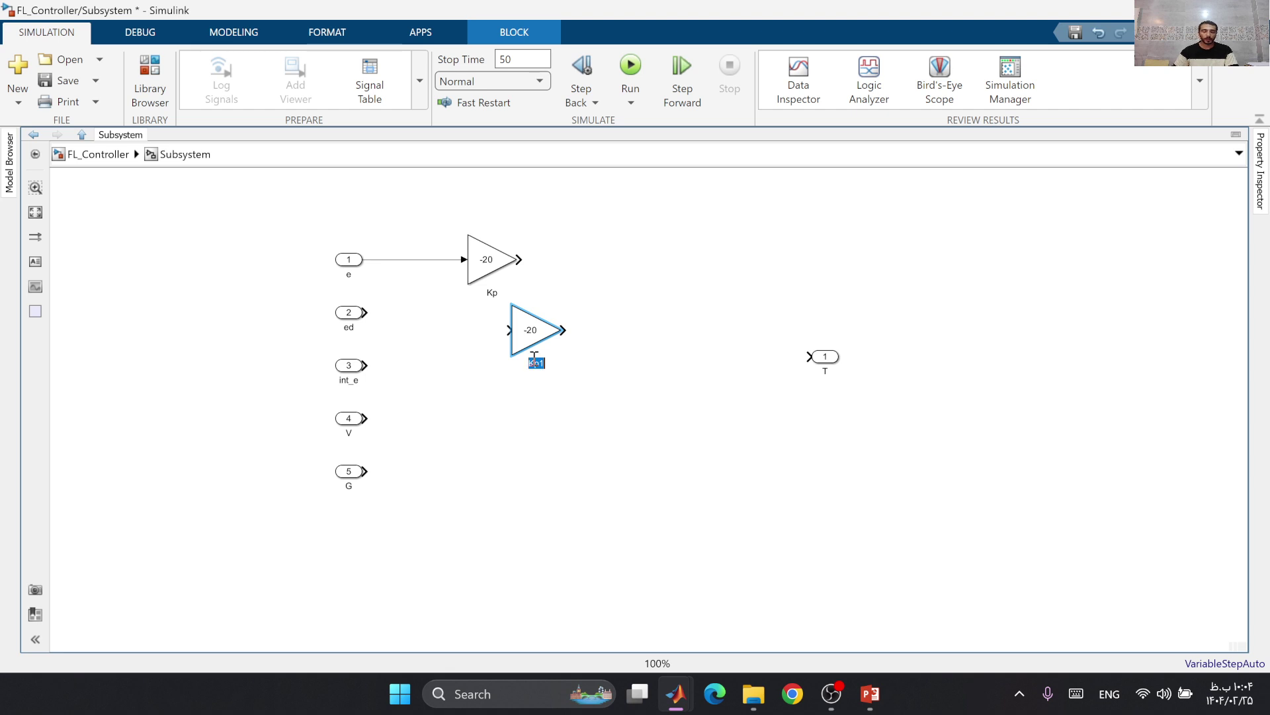
pyautogui.doubleClick(533, 329)
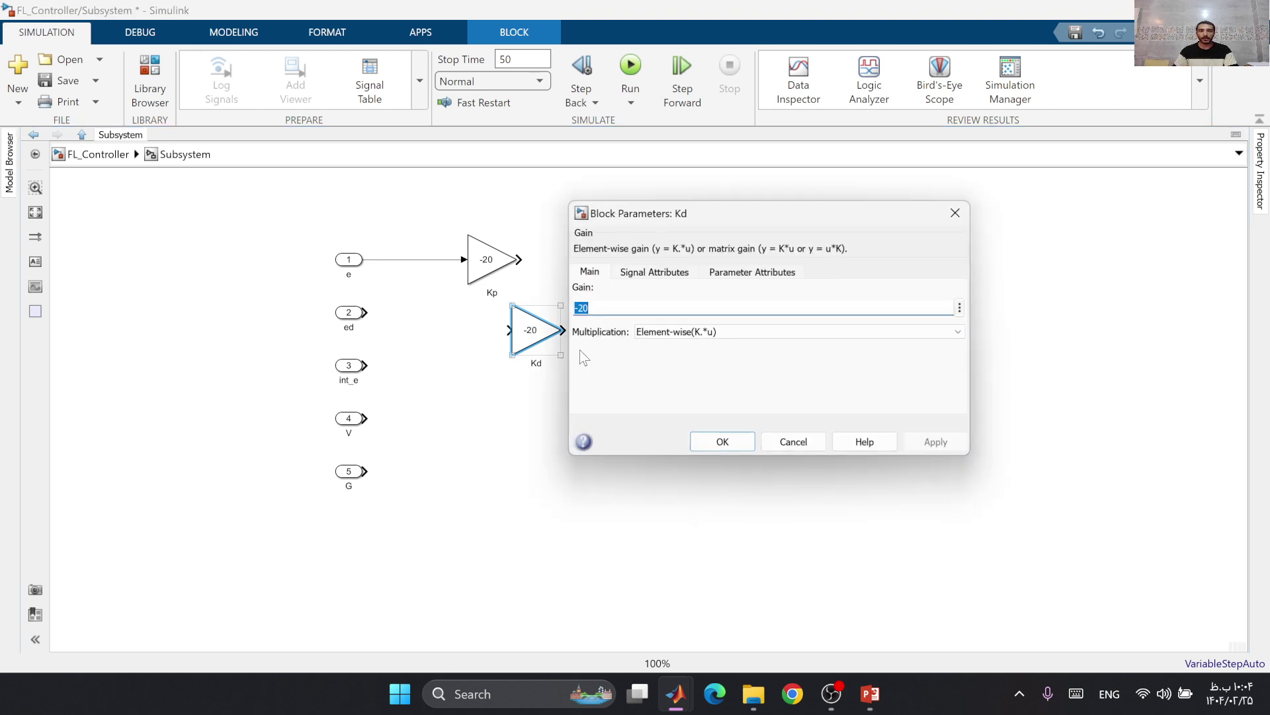
pyautogui.write('-1')
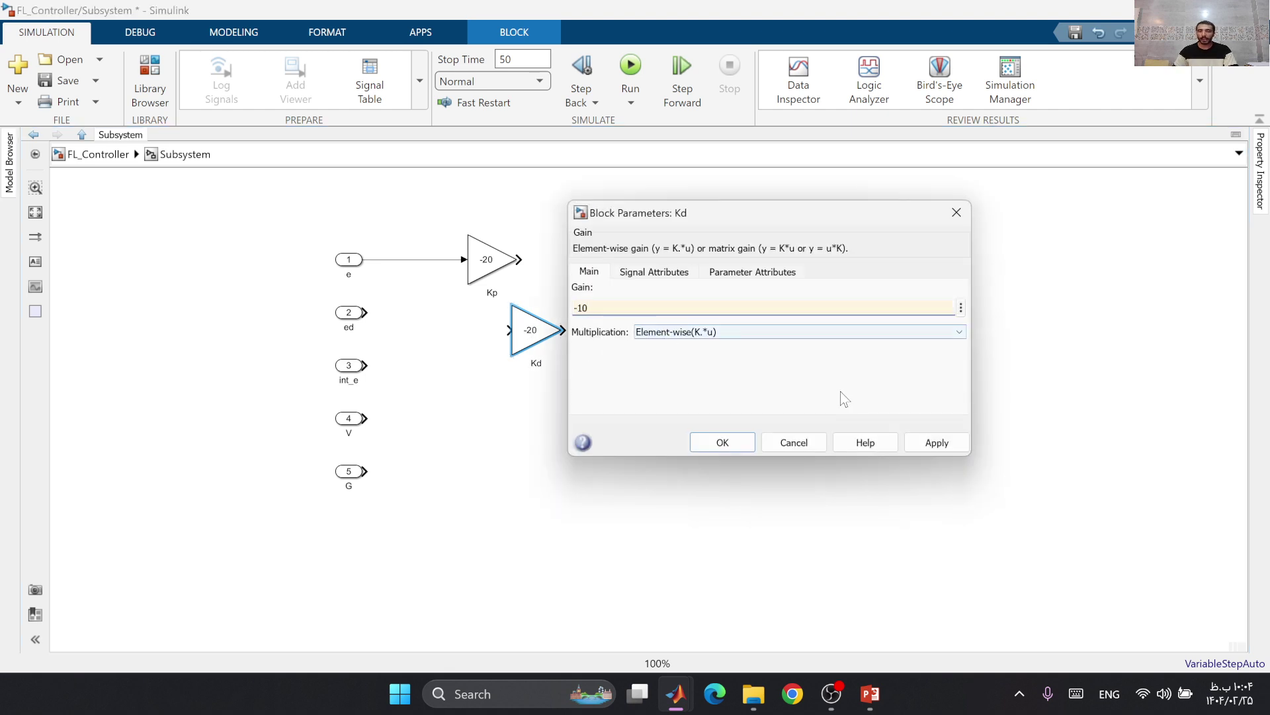
pyautogui.click(713, 441)
# Step: Duplicate the Kd block diagonally below, name the copy KI, and set its gain to -30
pyautogui.moveTo(506, 349); pyautogui.dragTo(558, 414)
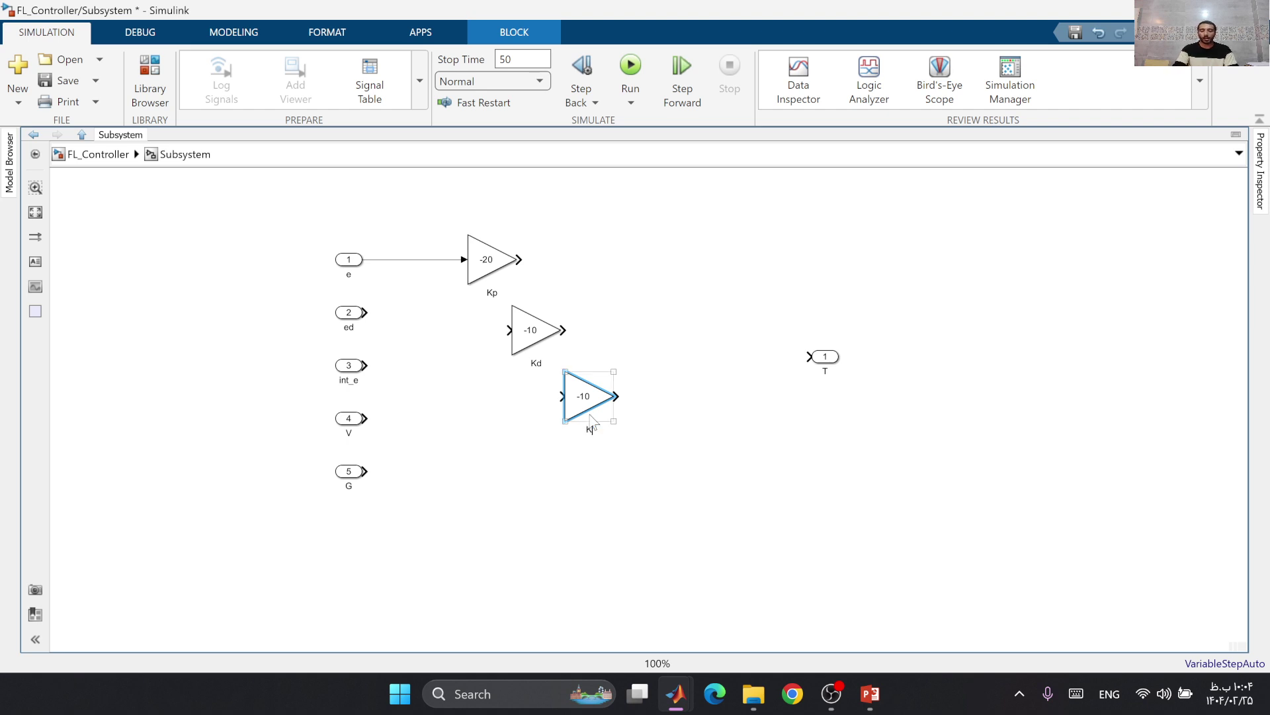
pyautogui.doubleClick(601, 405)
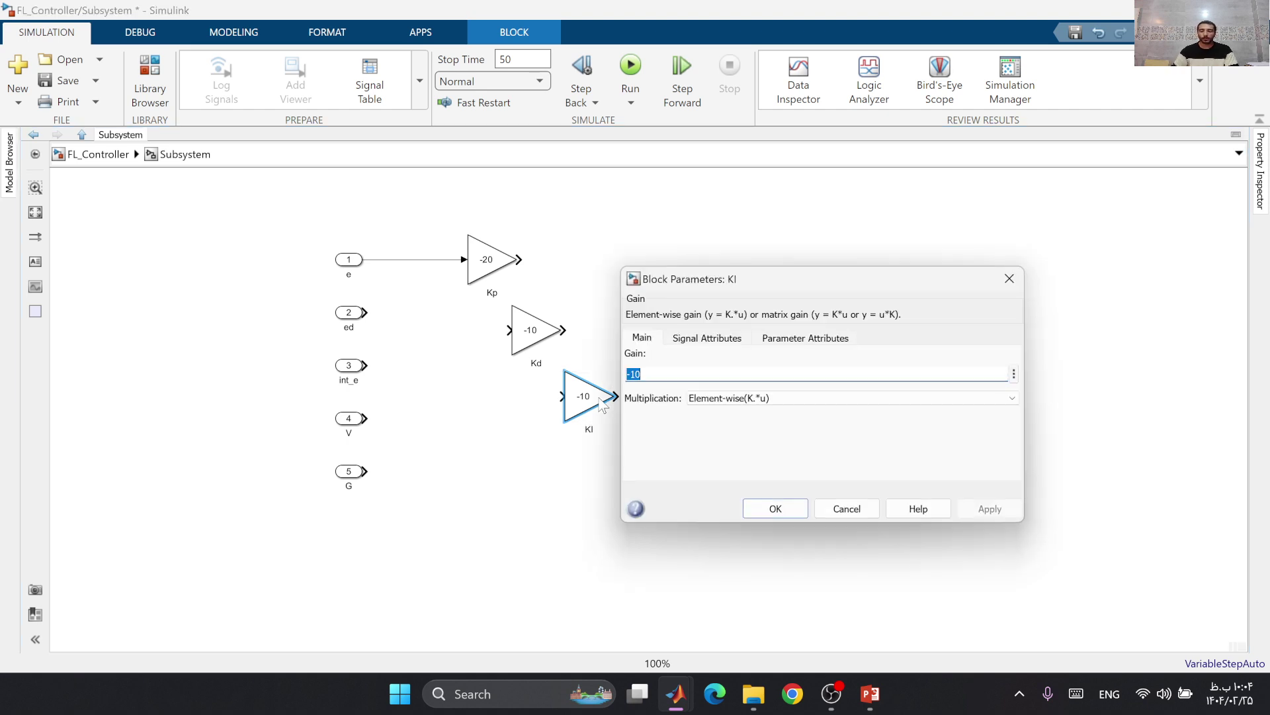
pyautogui.write('-3')
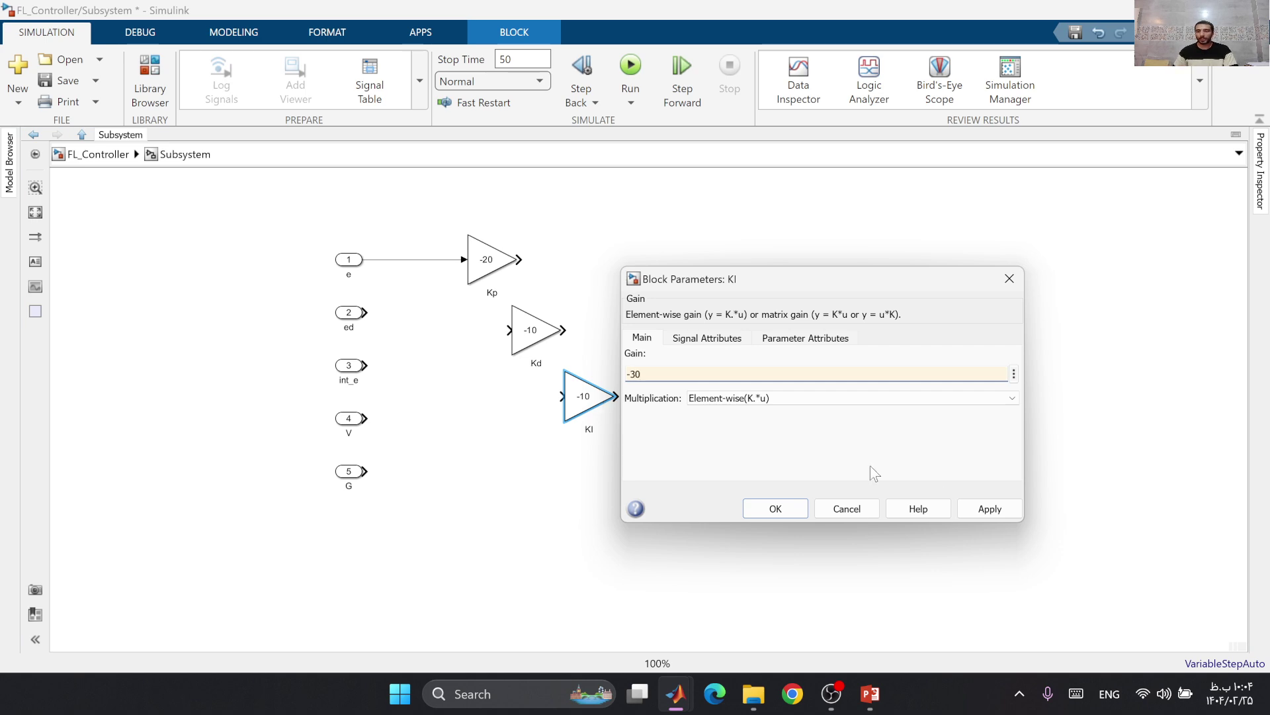
pyautogui.click(984, 508)
pyautogui.click(847, 508)
# Step: Connect the ed inport to the Kd gain and the int_e inport to the KI gain
pyautogui.click(515, 465)
pyautogui.moveTo(376, 315); pyautogui.dragTo(510, 330)
pyautogui.moveTo(363, 365)
pyautogui.mouseDown()
pyautogui.moveTo(439, 391)
pyautogui.moveTo(561, 396)
pyautogui.mouseUp()
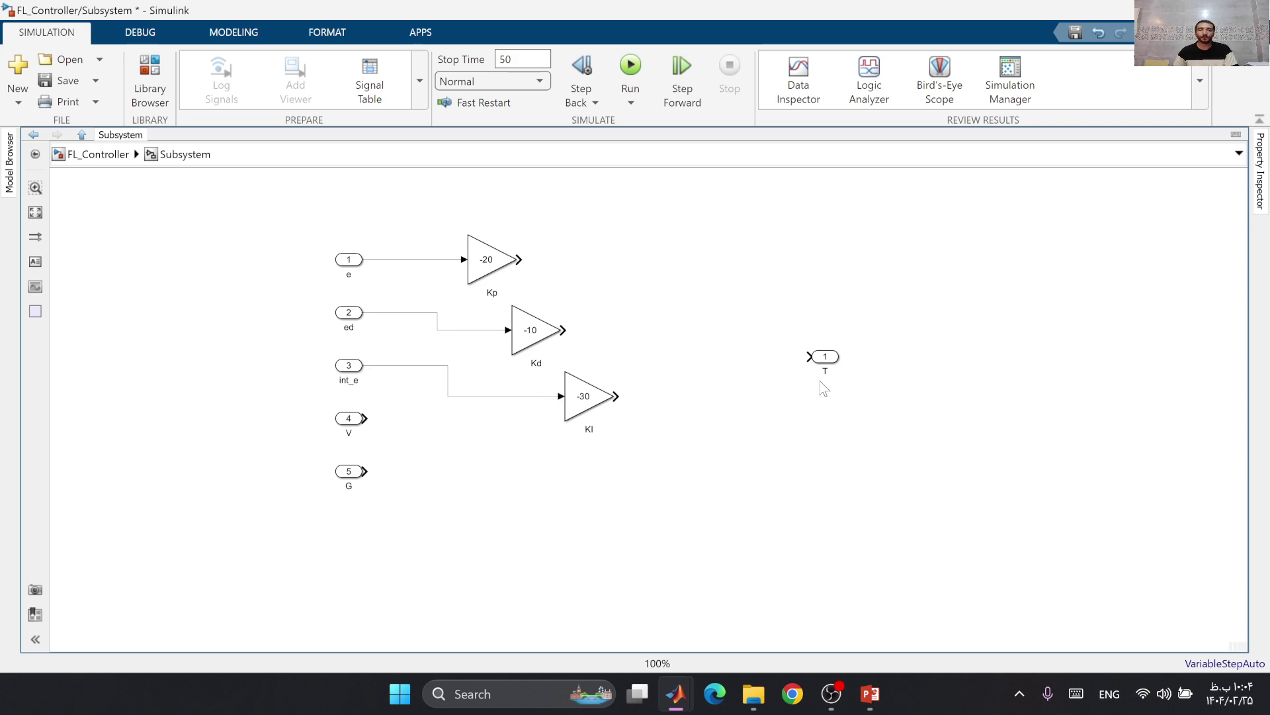
# Step: Shift the T outport slightly right and add a Sum block between the gains and the outport
pyautogui.moveTo(825, 357); pyautogui.dragTo(856, 352)
pyautogui.doubleClick(735, 421)
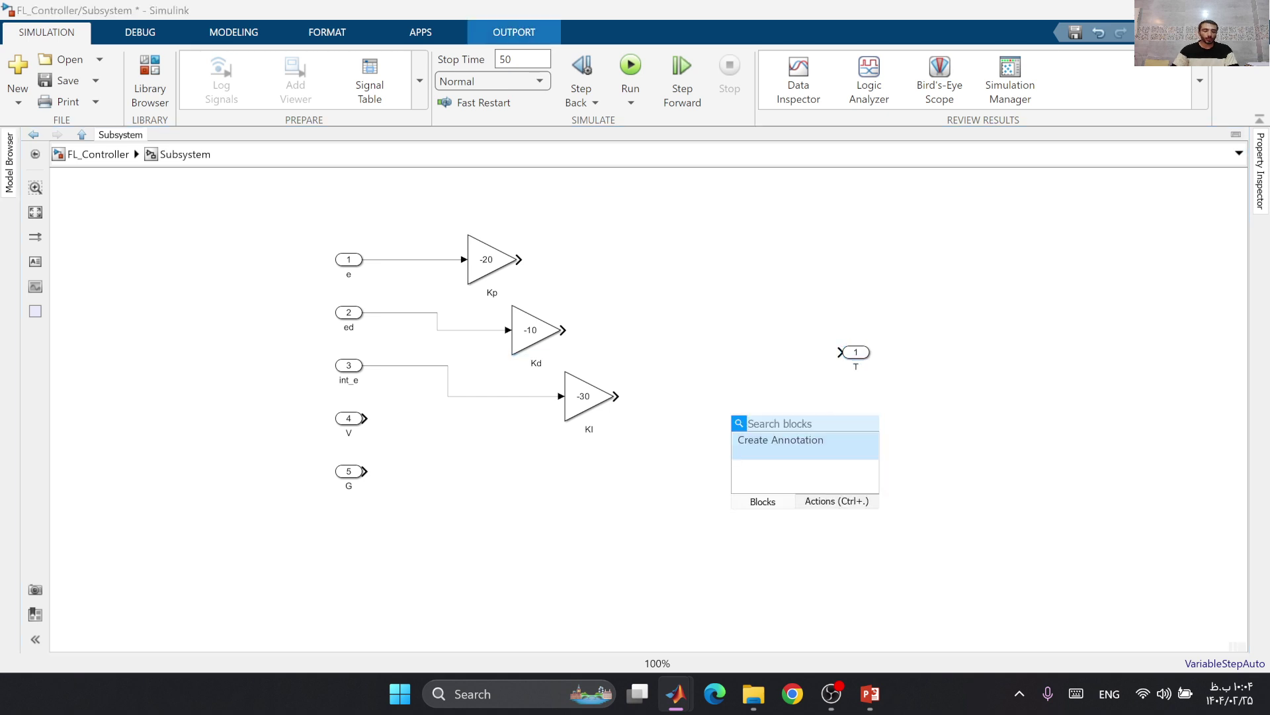
pyautogui.write('sum')
pyautogui.press('Return')
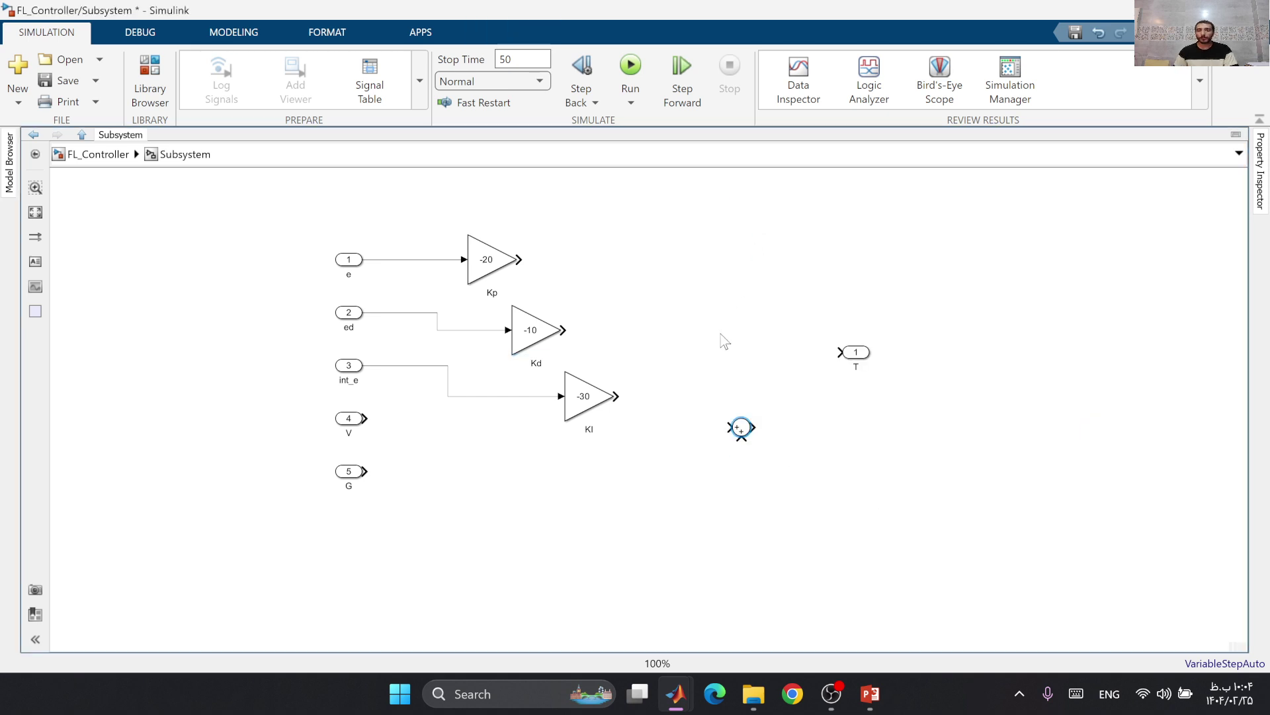
# Step: Align the Sum block with the T outport, make its icon shape rectangular, and set its list of signs to +++++
pyautogui.moveTo(741, 428); pyautogui.dragTo(728, 353)
pyautogui.doubleClick(728, 352)
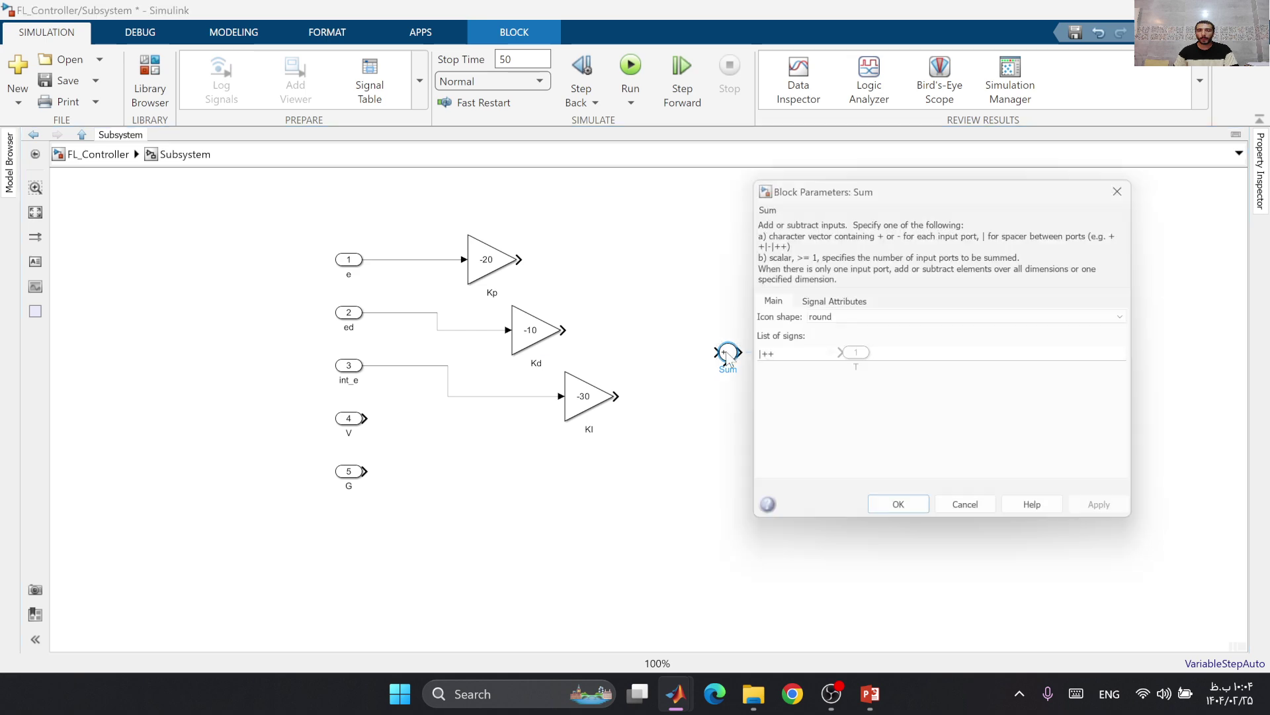
pyautogui.click(844, 317)
pyautogui.click(840, 330)
pyautogui.doubleClick(800, 356)
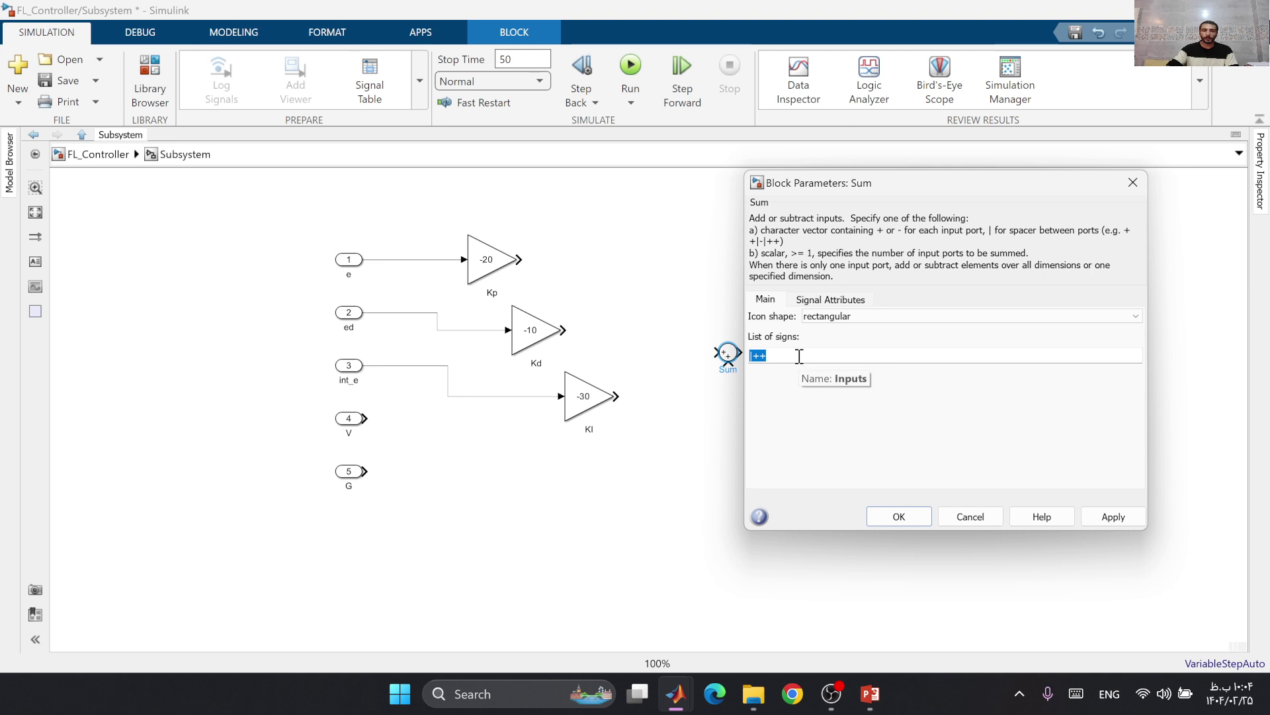
pyautogui.write('+++')
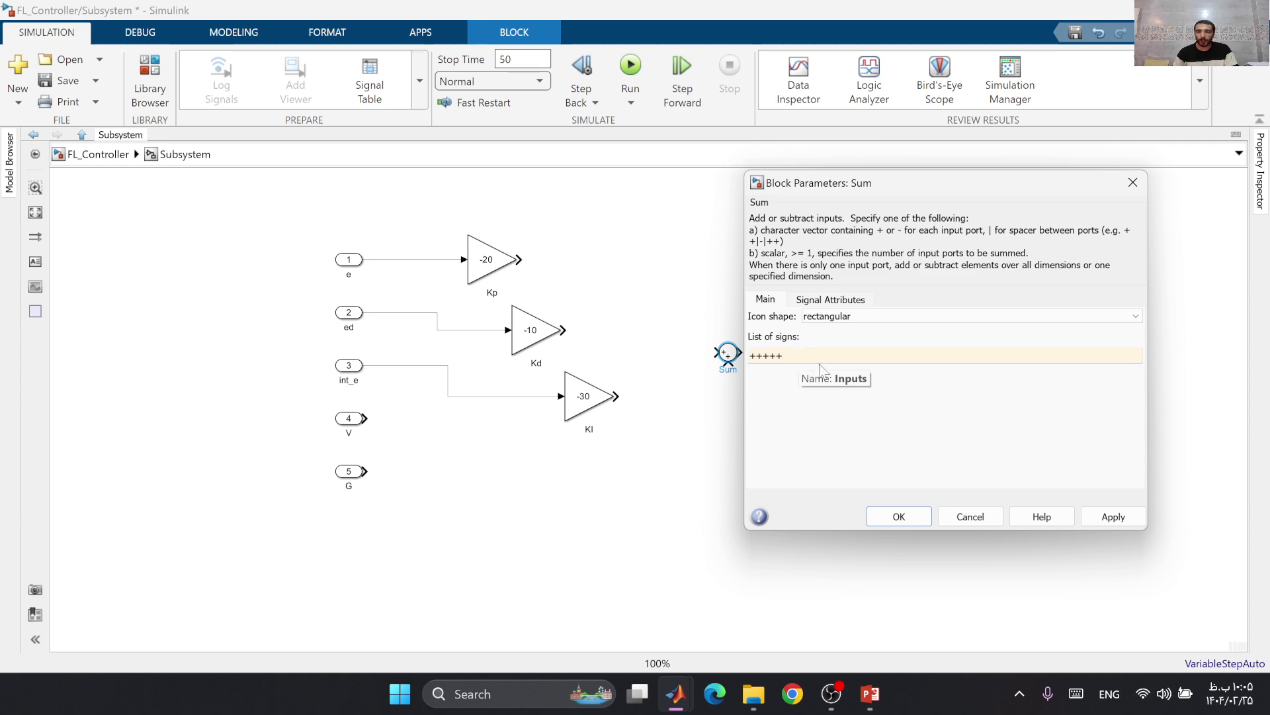
pyautogui.click(1098, 517)
pyautogui.click(901, 516)
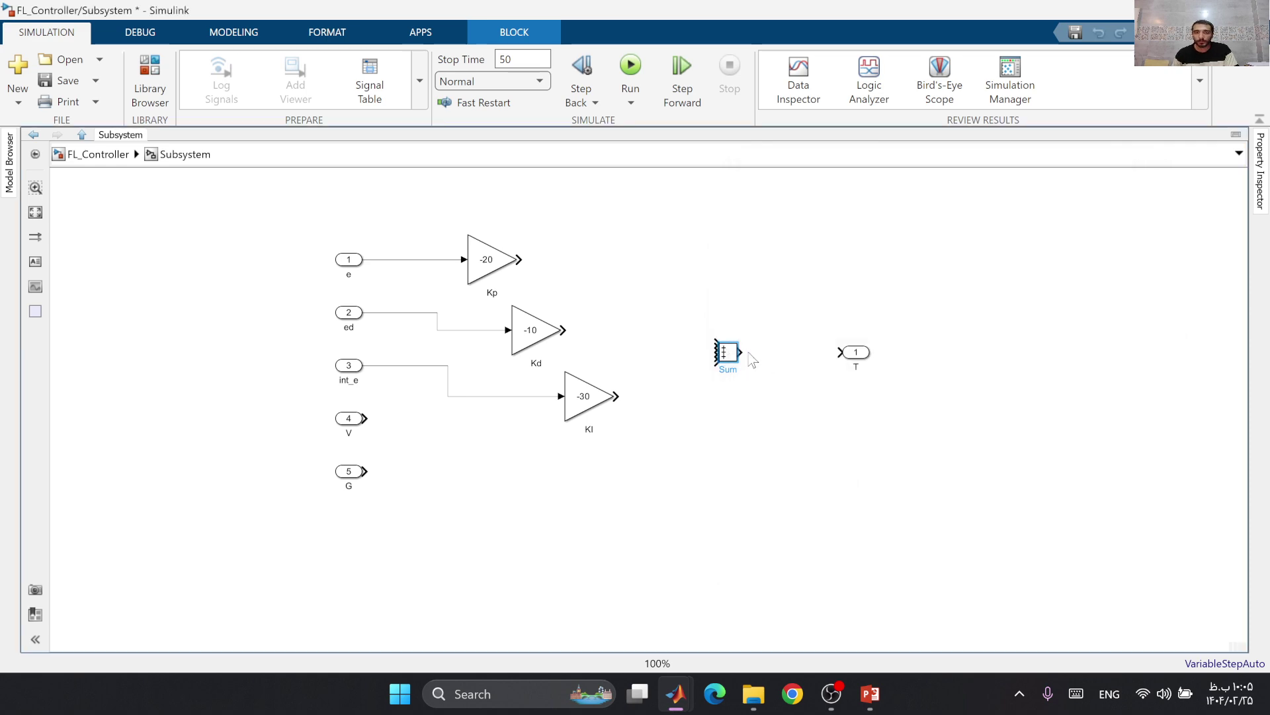
# Step: Enlarge the Sum block vertically and connect the Kp, Kd and KI gain outputs to its first three inputs
pyautogui.moveTo(732, 364); pyautogui.dragTo(697, 413)
pyautogui.moveTo(522, 255)
pyautogui.mouseDown()
pyautogui.moveTo(652, 311)
pyautogui.moveTo(710, 317)
pyautogui.mouseUp()
pyautogui.moveTo(564, 329); pyautogui.dragTo(711, 344)
pyautogui.moveTo(618, 397); pyautogui.dragTo(712, 369)
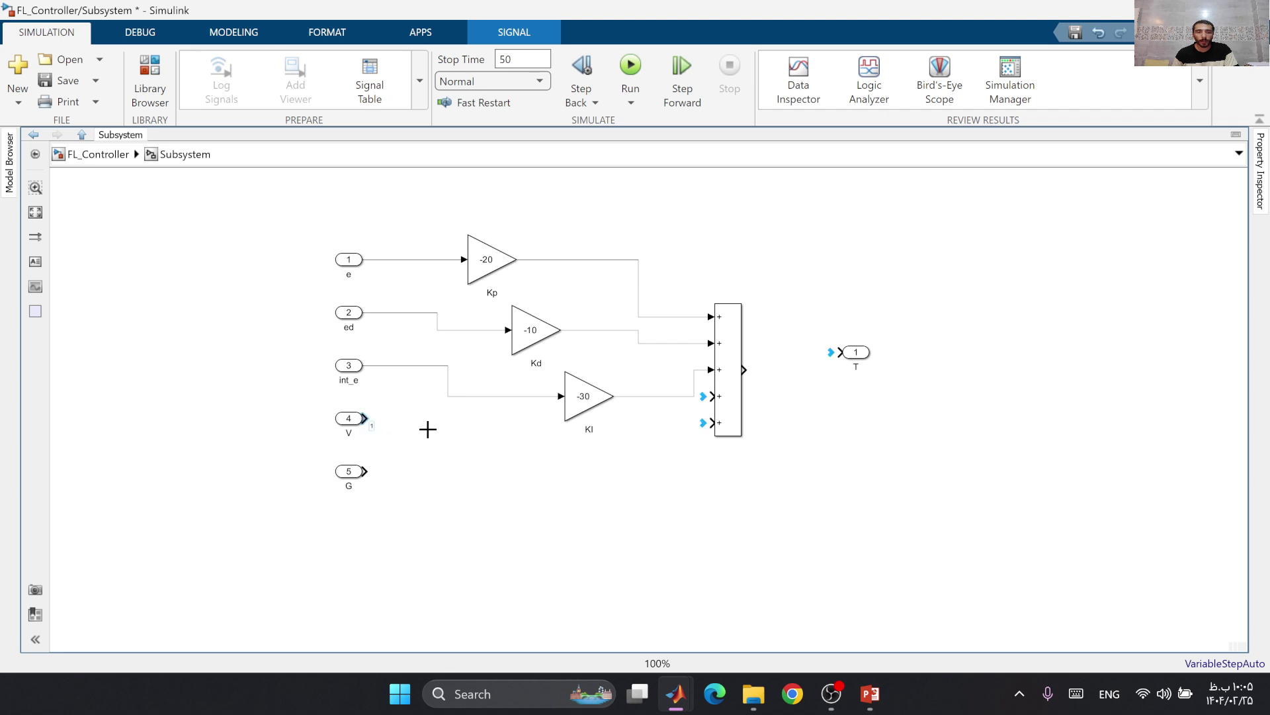
# Step: Connect the V and G inports to the last two Sum inputs and the Sum output to the T outport
pyautogui.moveTo(479, 438); pyautogui.dragTo(720, 399)
pyautogui.moveTo(362, 471)
pyautogui.mouseDown()
pyautogui.moveTo(615, 476)
pyautogui.moveTo(714, 422)
pyautogui.mouseUp()
pyautogui.moveTo(856, 361); pyautogui.dragTo(860, 377)
pyautogui.click(830, 374)
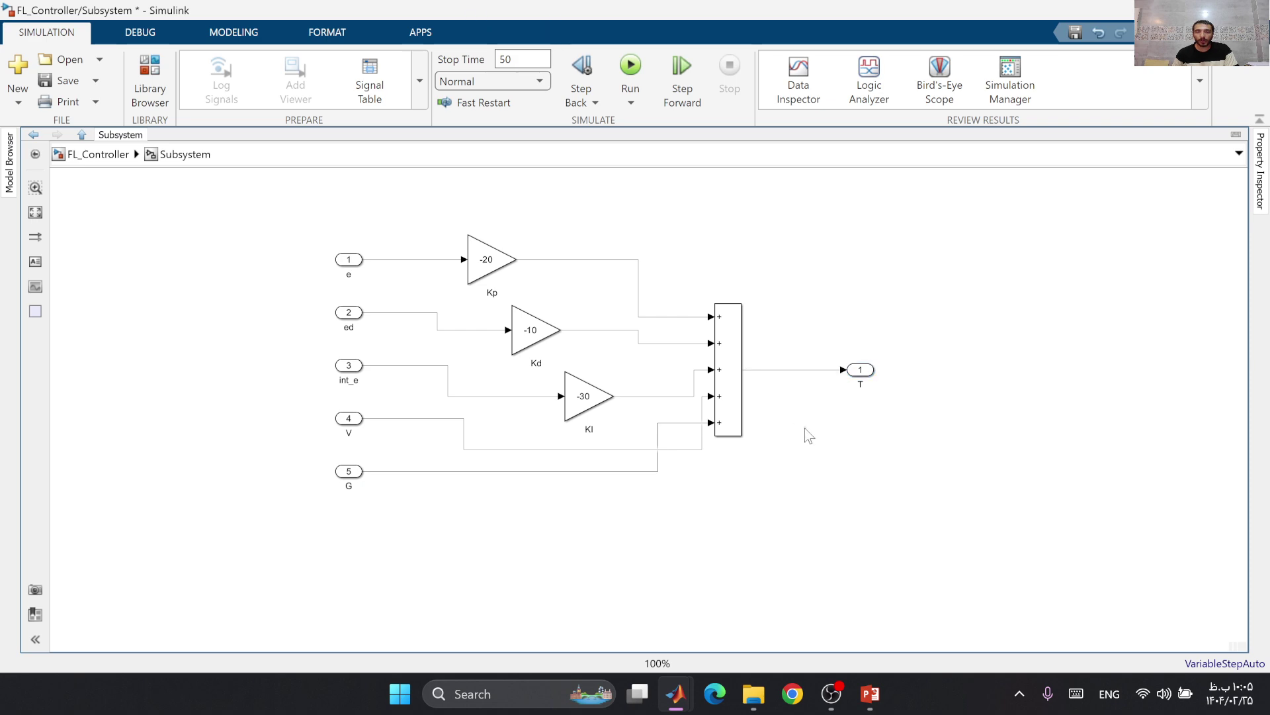
pyautogui.click(35, 212)
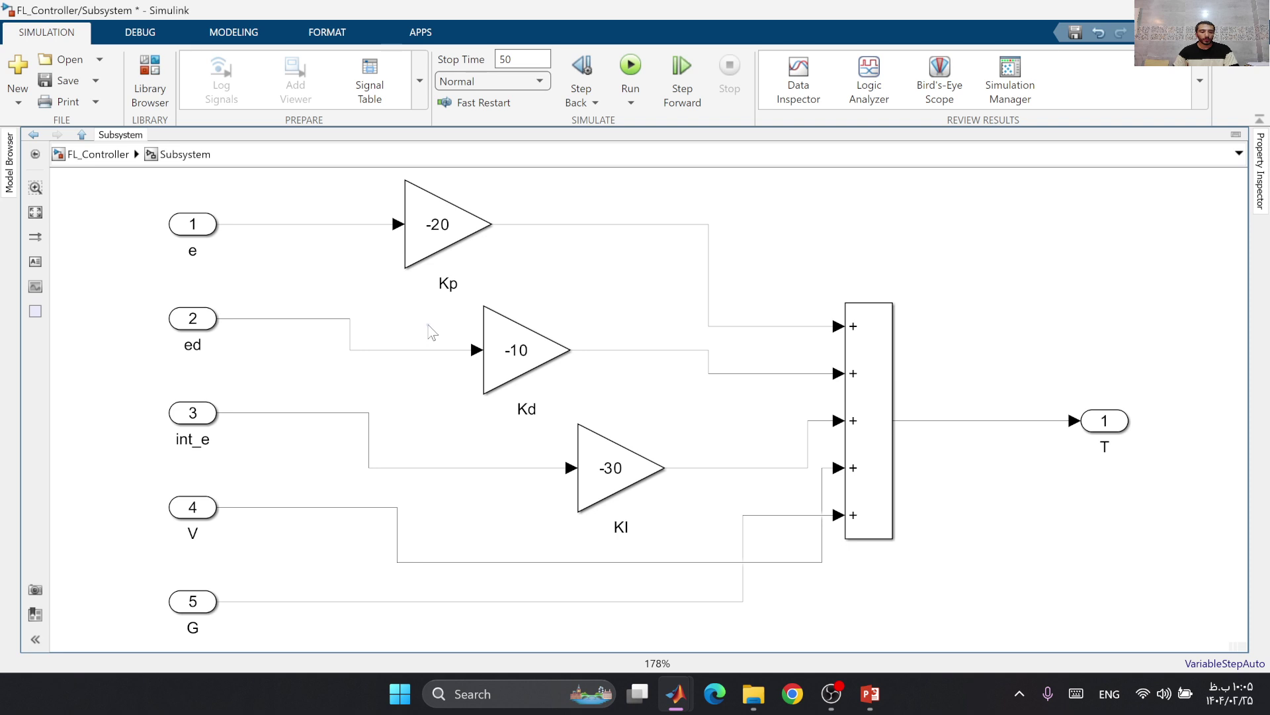
# Step: Return to the top-level FL_Controller model and connect the controller Subsystem's T output to the Dynamic block's T input
pyautogui.click(98, 154)
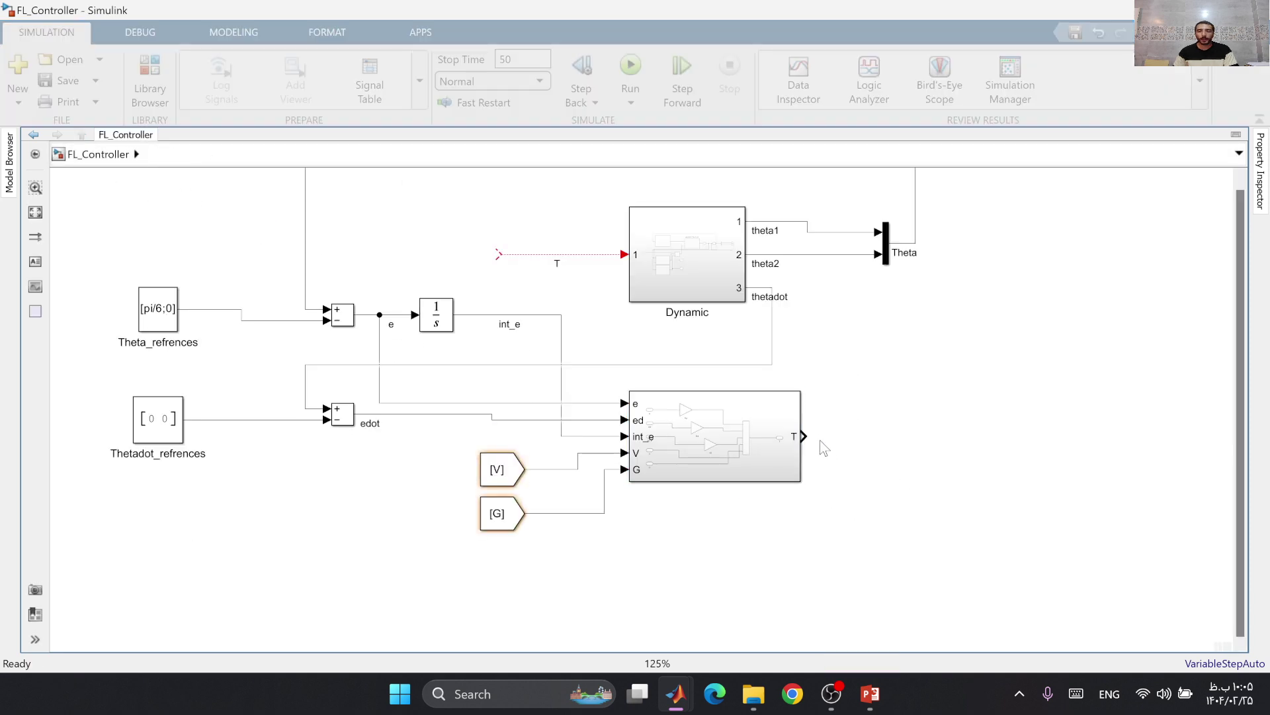
pyautogui.moveTo(803, 436); pyautogui.dragTo(501, 255)
pyautogui.moveTo(604, 288); pyautogui.dragTo(594, 288)
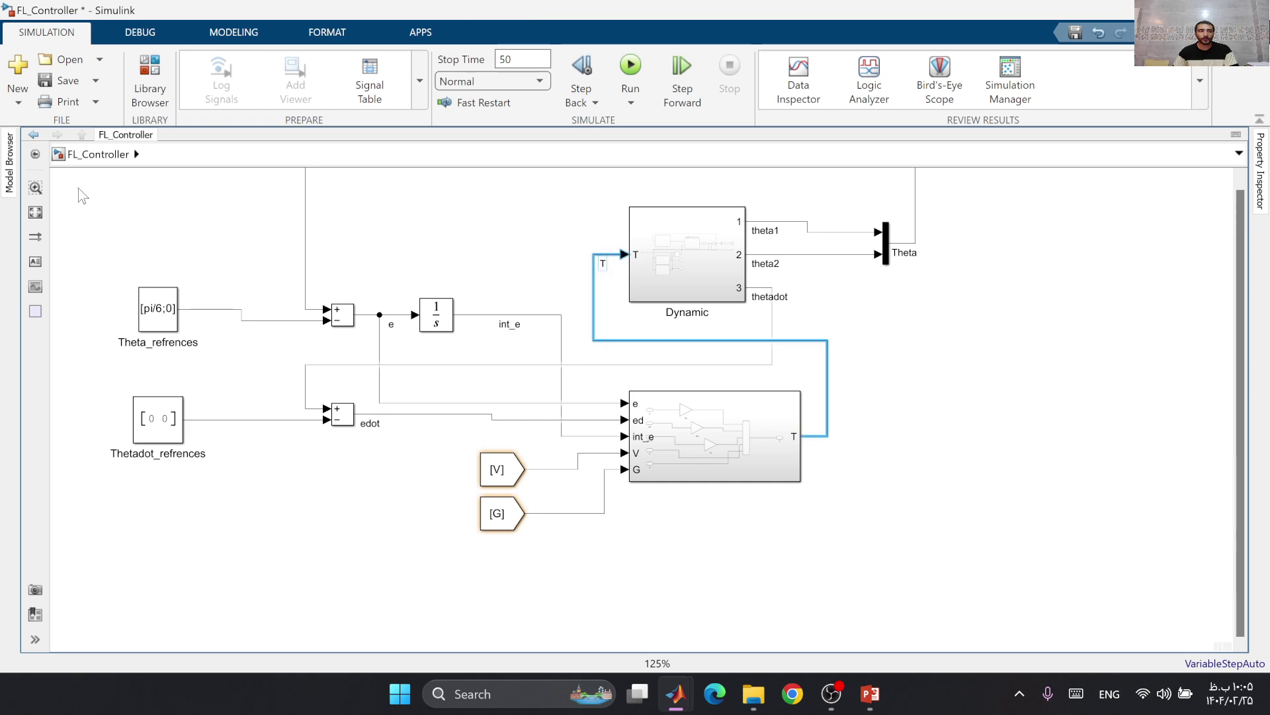
pyautogui.click(35, 212)
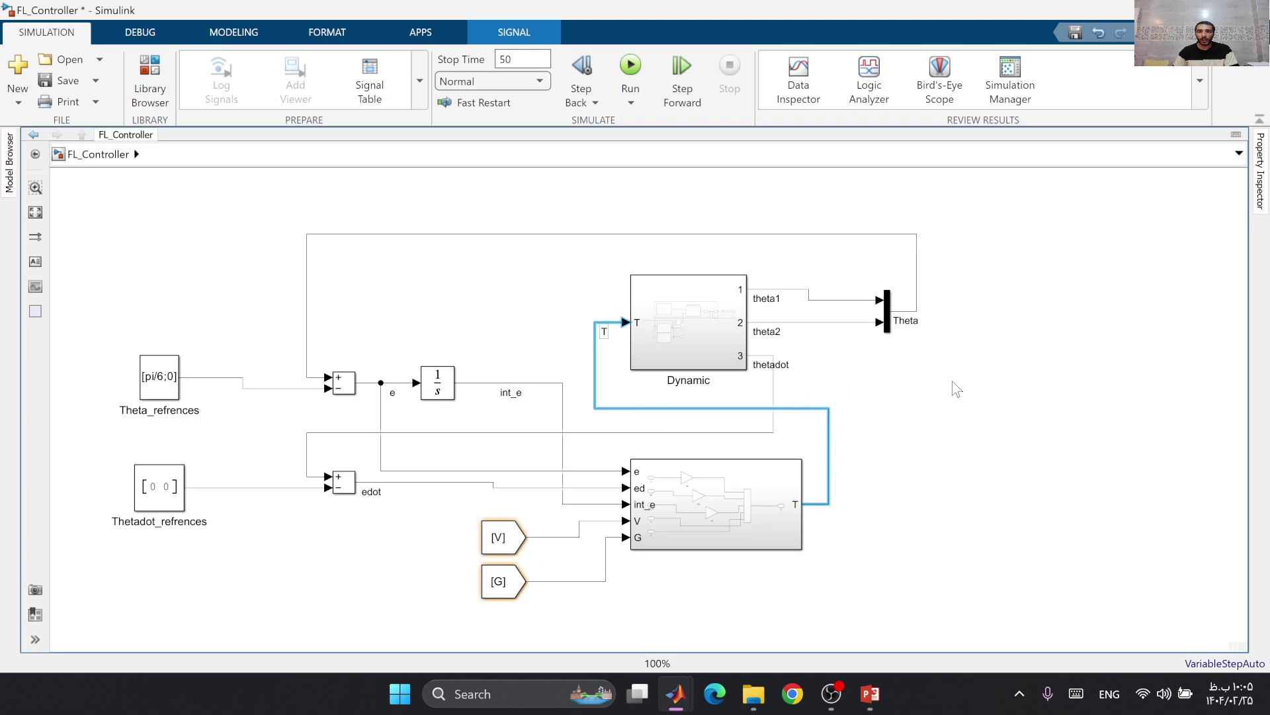
# Step: Add a Simulink Scope block to the right of the Theta Mux
pyautogui.doubleClick(995, 341)
pyautogui.write('sco')
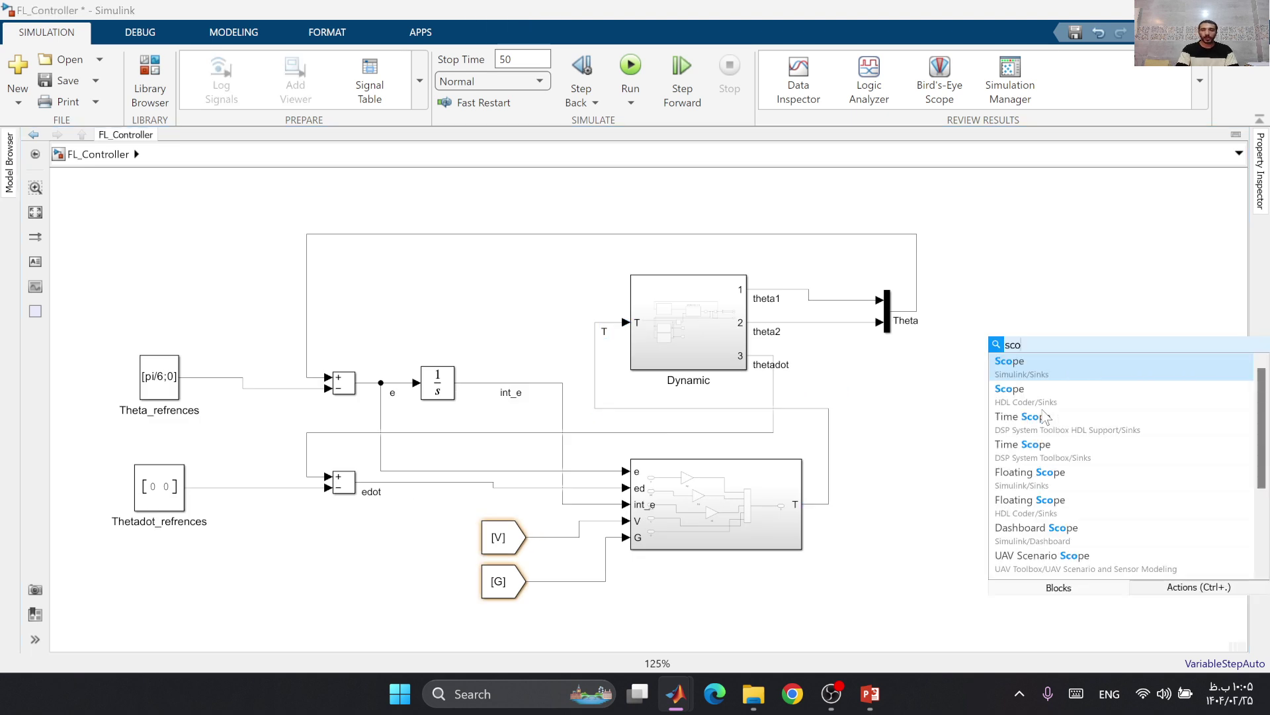
pyautogui.click(1024, 379)
pyautogui.moveTo(989, 370); pyautogui.dragTo(1088, 327)
pyautogui.click(985, 418)
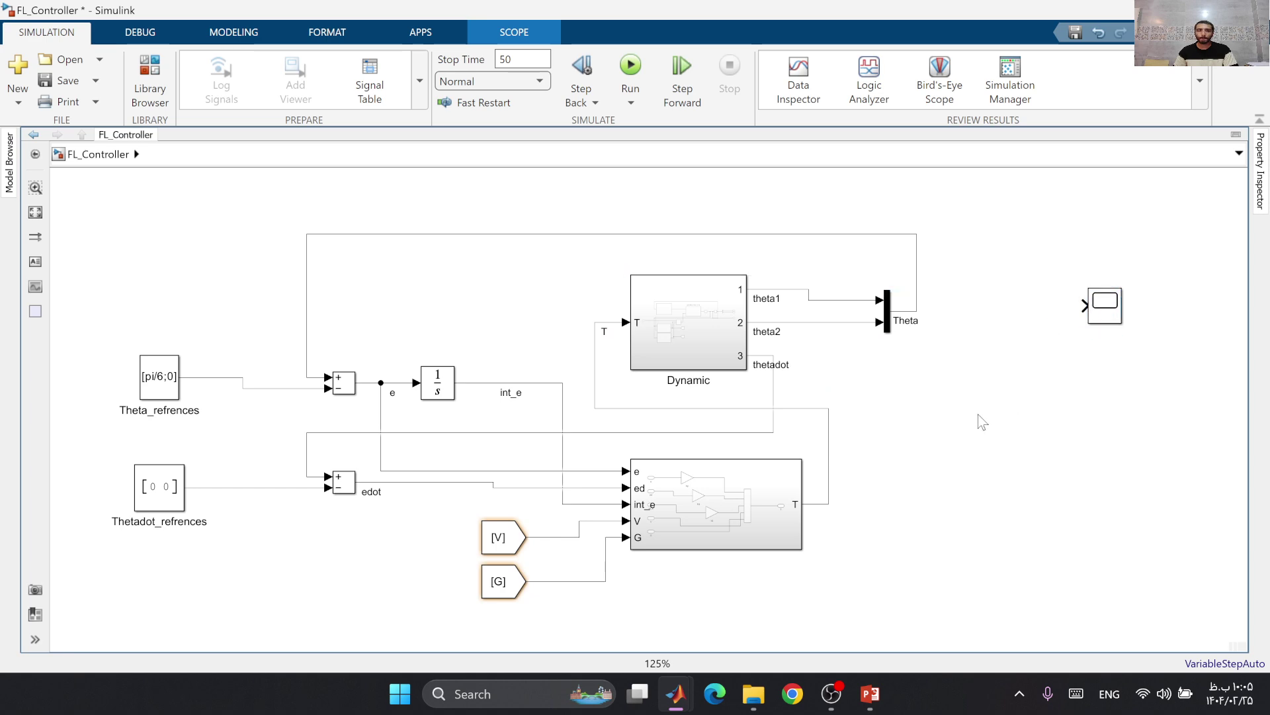
# Step: Add a Demux above the Theta Mux, feed it from Theta_refrences, and place the Scope level with it on its right
pyautogui.doubleClick(942, 428)
pyautogui.write('demu')
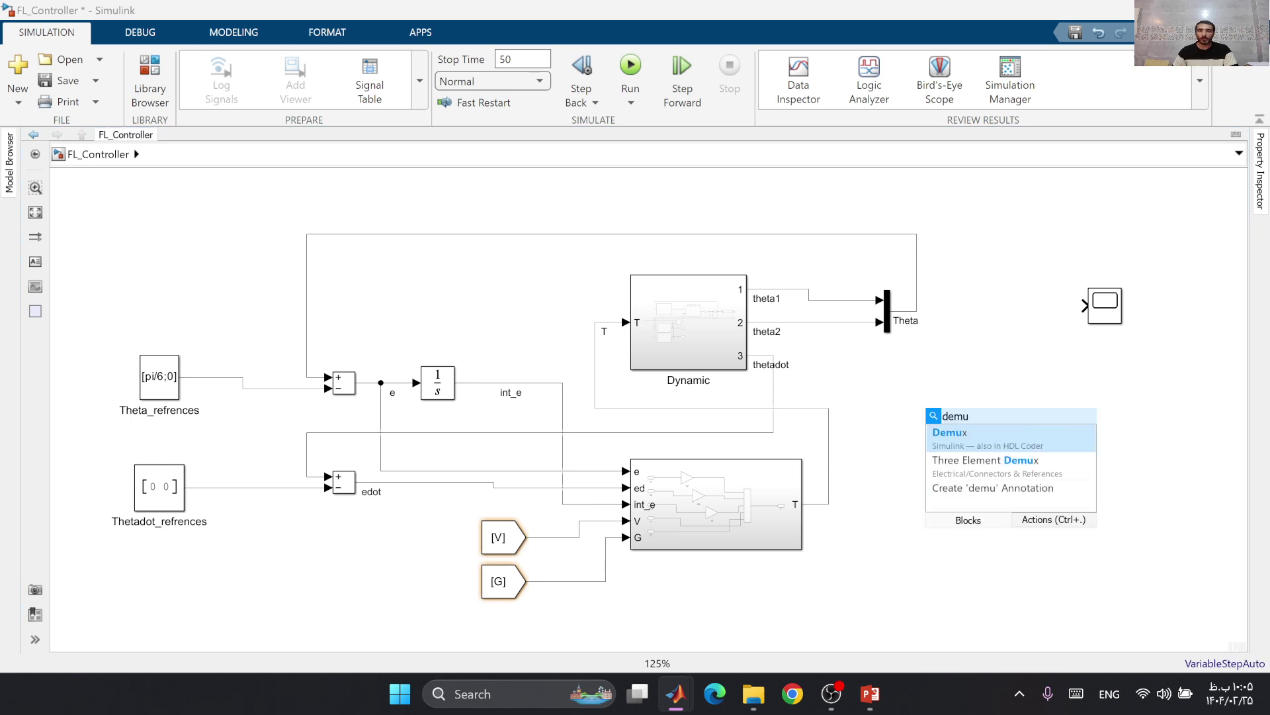
pyautogui.click(968, 449)
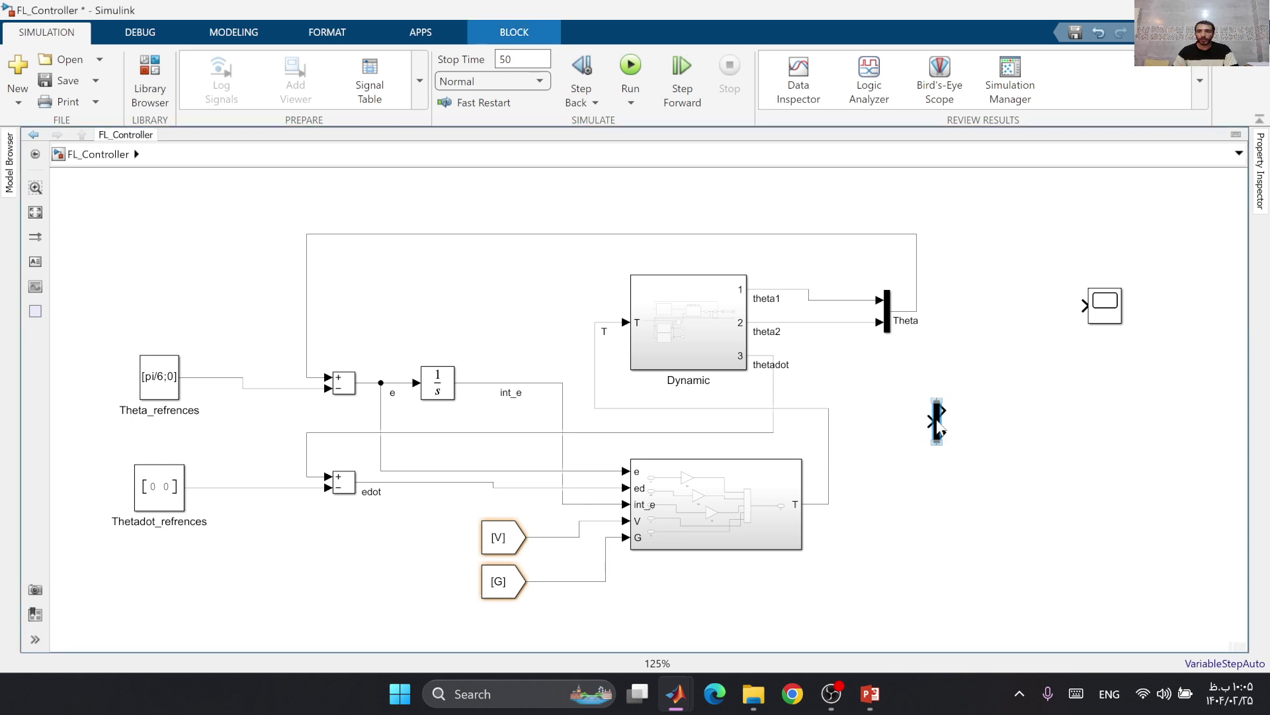
pyautogui.moveTo(936, 419)
pyautogui.mouseDown()
pyautogui.moveTo(973, 201)
pyautogui.moveTo(198, 261)
pyautogui.moveTo(223, 376)
pyautogui.mouseUp()
pyautogui.moveTo(1103, 306); pyautogui.dragTo(1132, 202)
pyautogui.moveTo(1154, 264); pyautogui.dragTo(1106, 355)
pyautogui.scroll(1, 1069, 348)
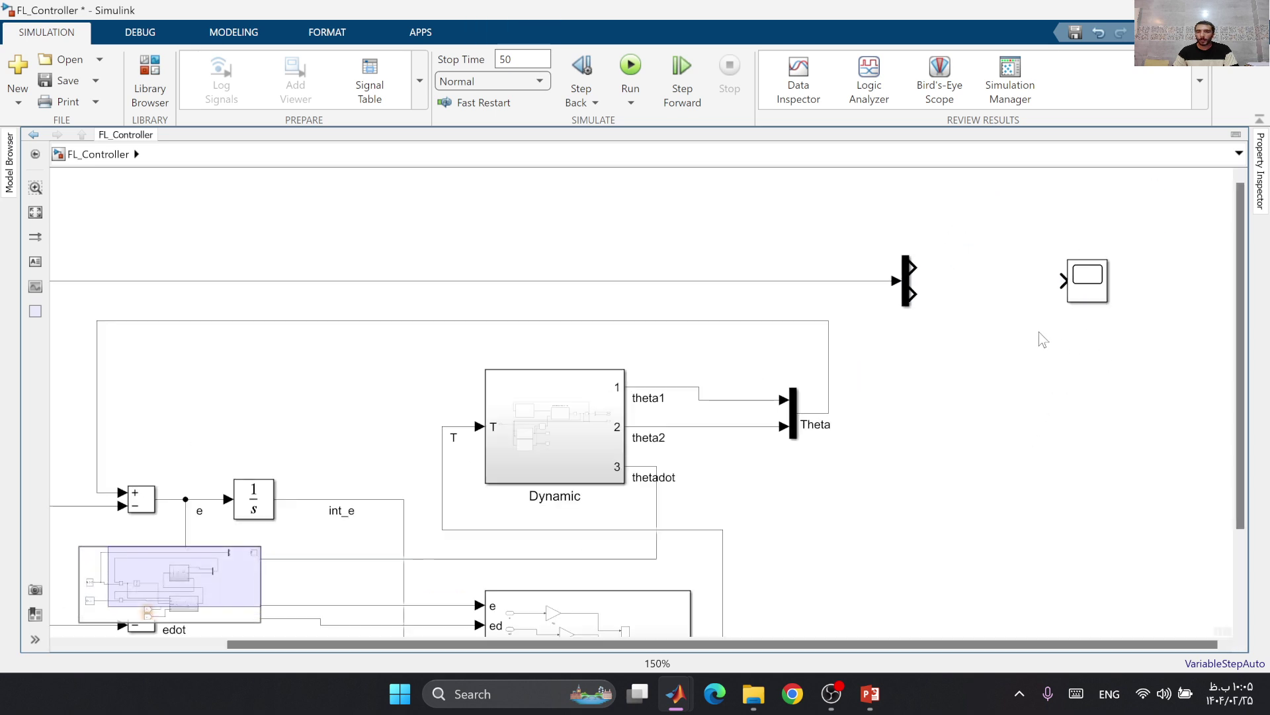
# Step: Open the Scope with its style settings and configure it to open at simulation start
pyautogui.click(1092, 298)
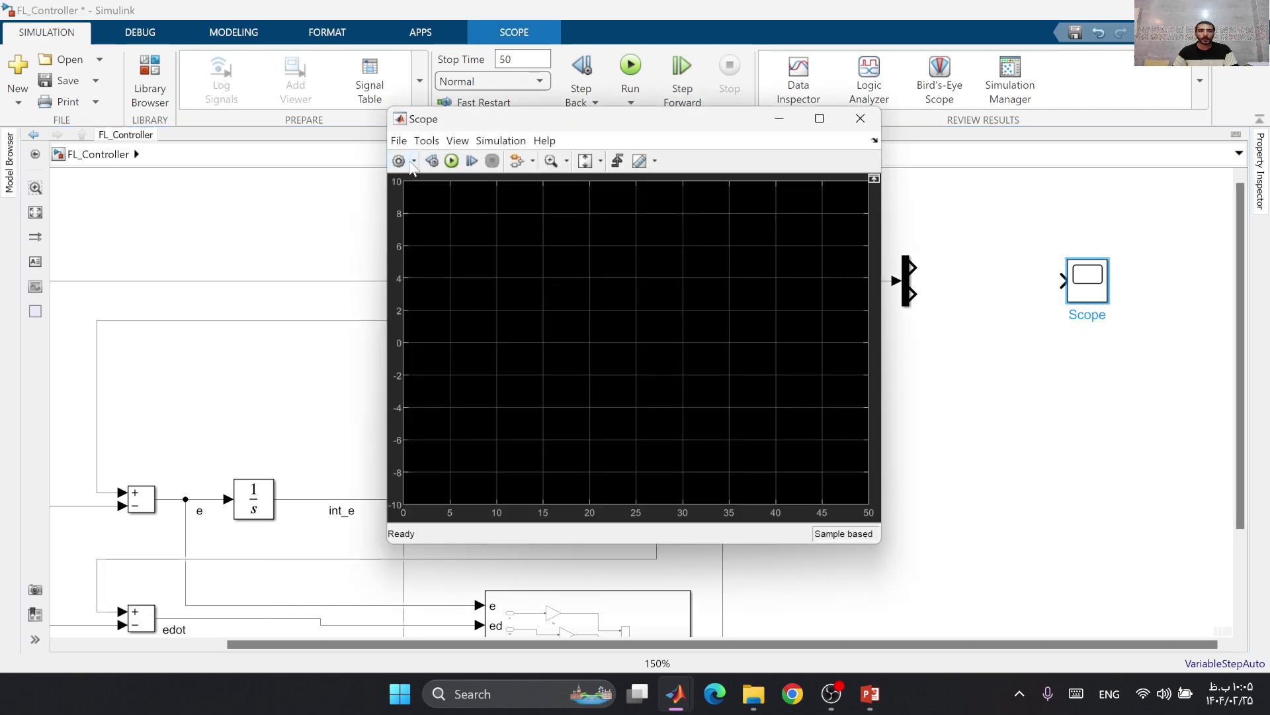
pyautogui.click(414, 162)
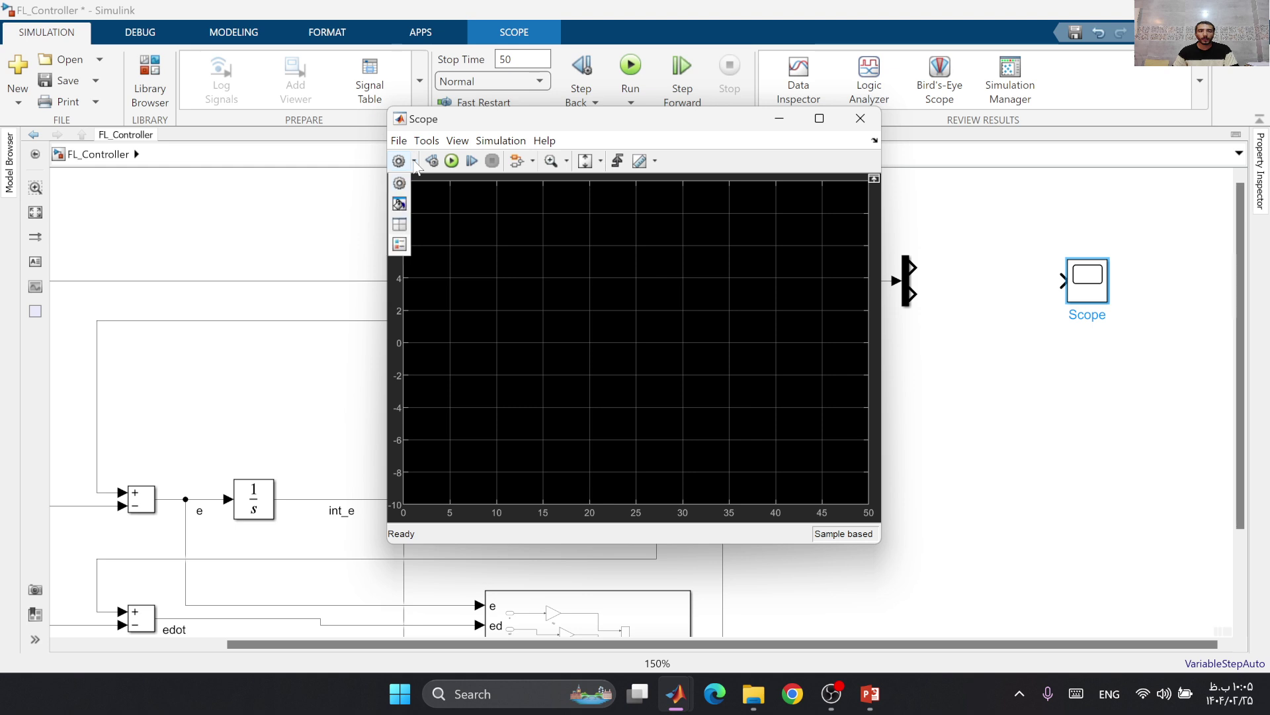
pyautogui.click(399, 202)
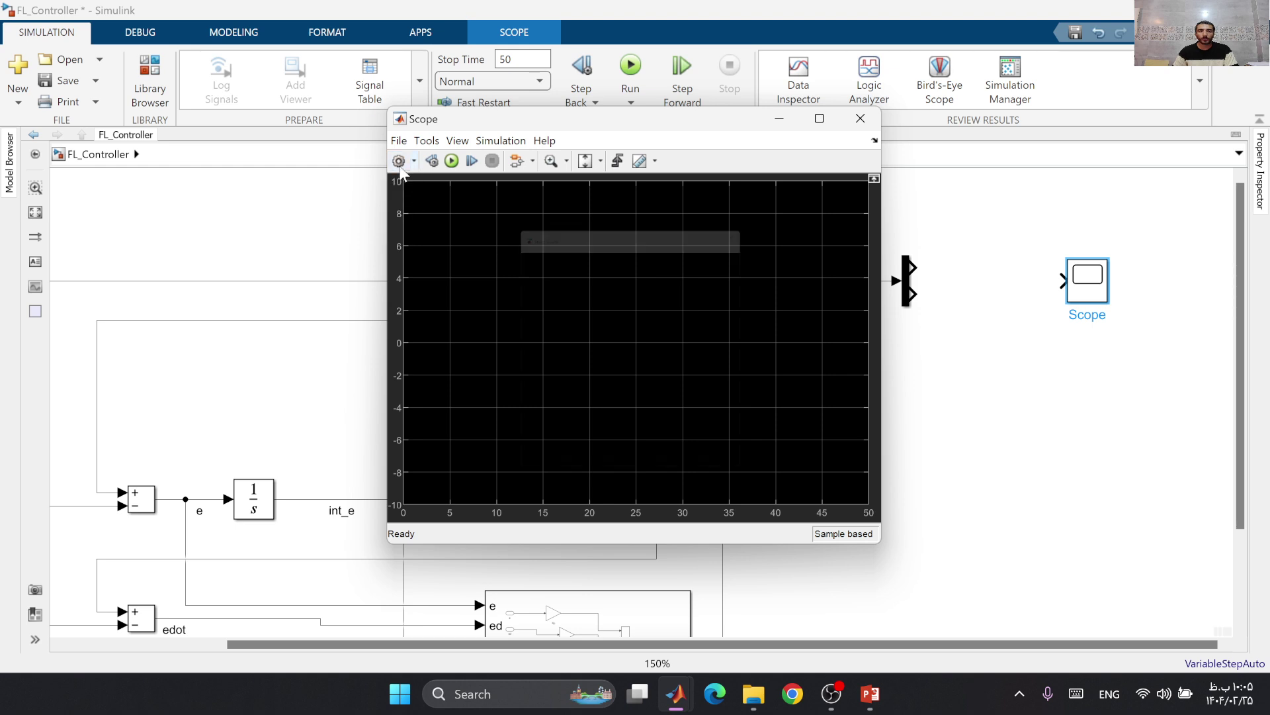
pyautogui.click(400, 164)
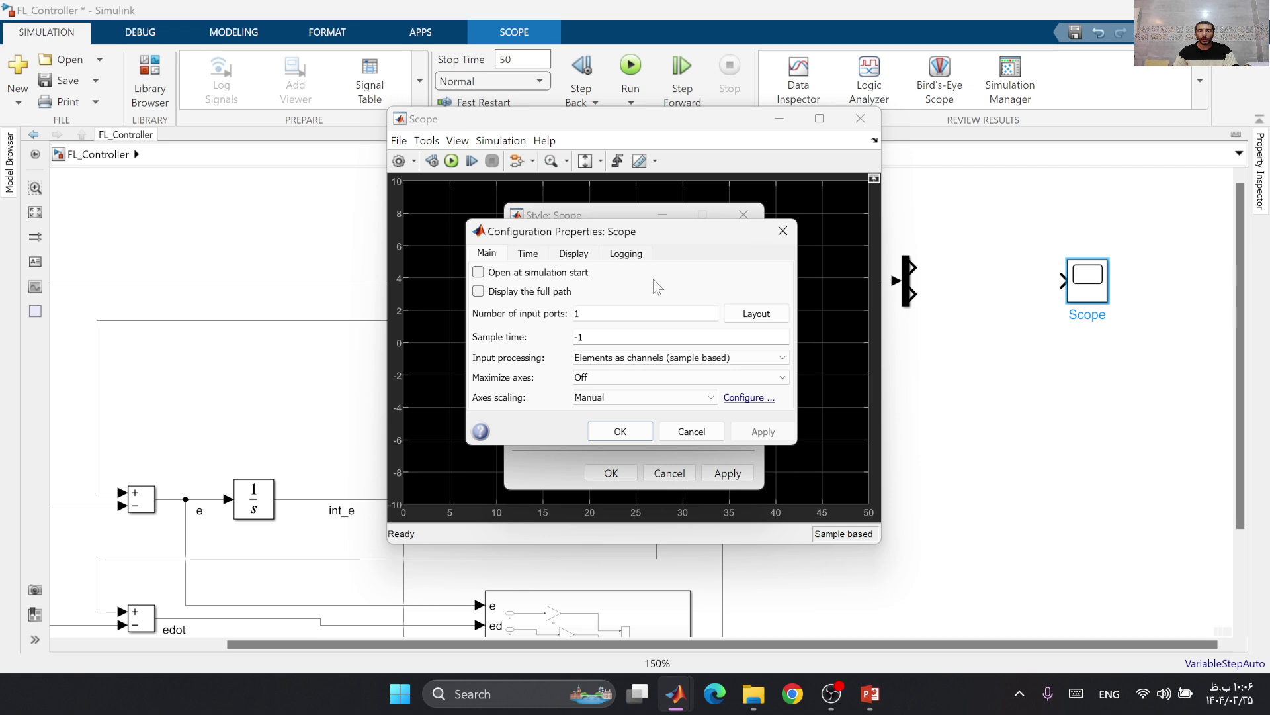
pyautogui.click(493, 273)
pyautogui.click(762, 431)
pyautogui.click(620, 431)
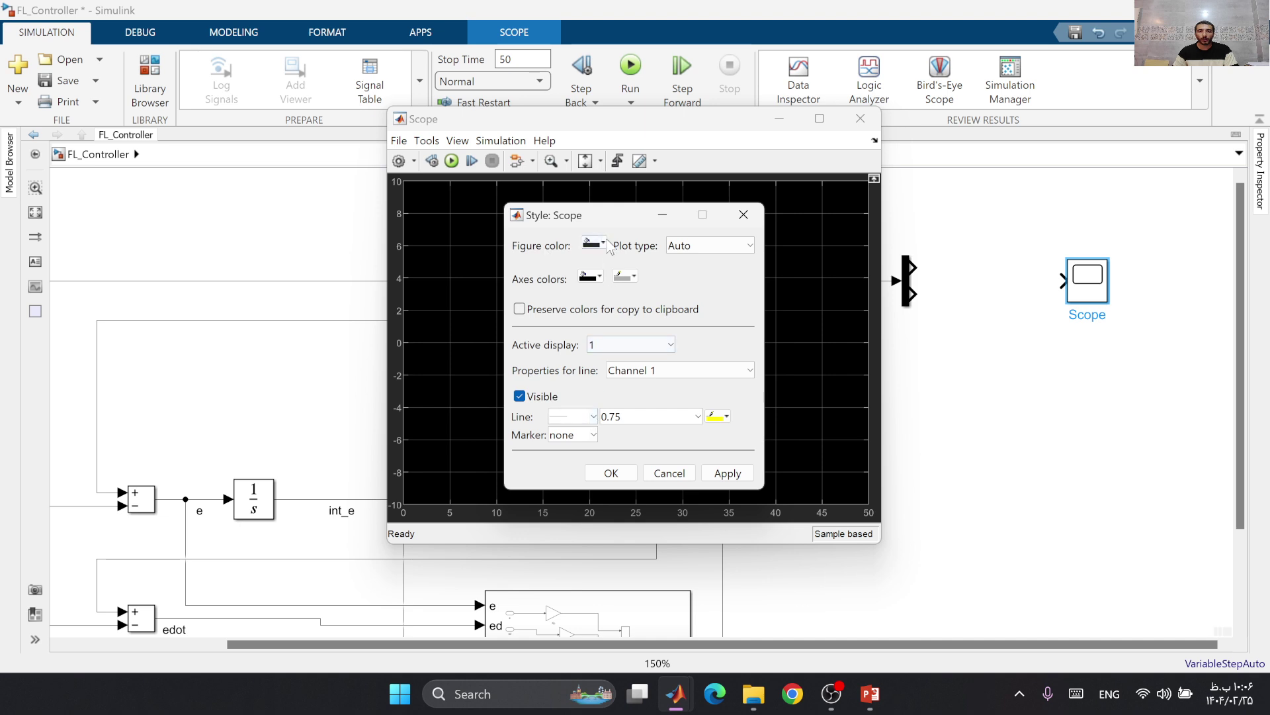
# Step: Style the Scope with a white figure color, white axes background and a blue line for Channel 1
pyautogui.click(593, 243)
pyautogui.click(602, 255)
pyautogui.click(600, 248)
pyautogui.click(602, 258)
pyautogui.click(595, 276)
pyautogui.click(604, 293)
pyautogui.click(718, 416)
pyautogui.click(746, 452)
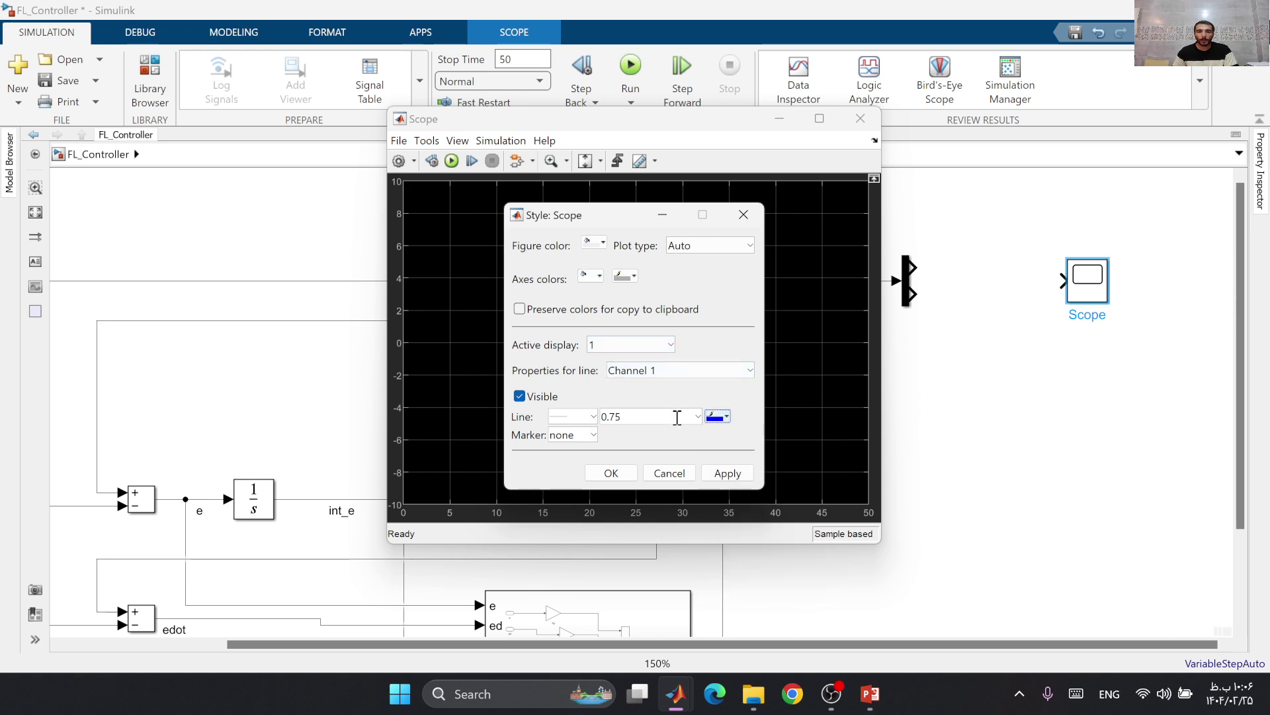
pyautogui.click(728, 472)
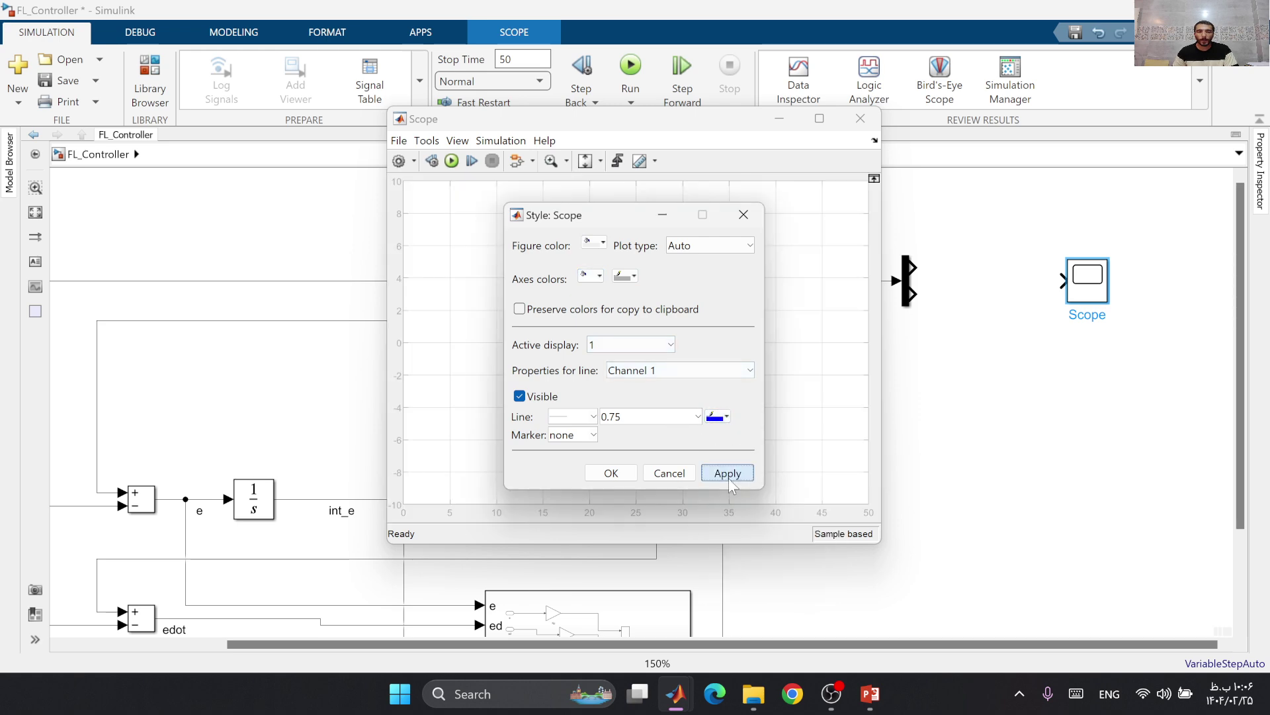
pyautogui.click(611, 472)
# Step: Set the Scope's number of input ports to 2 and close its windows
pyautogui.click(399, 162)
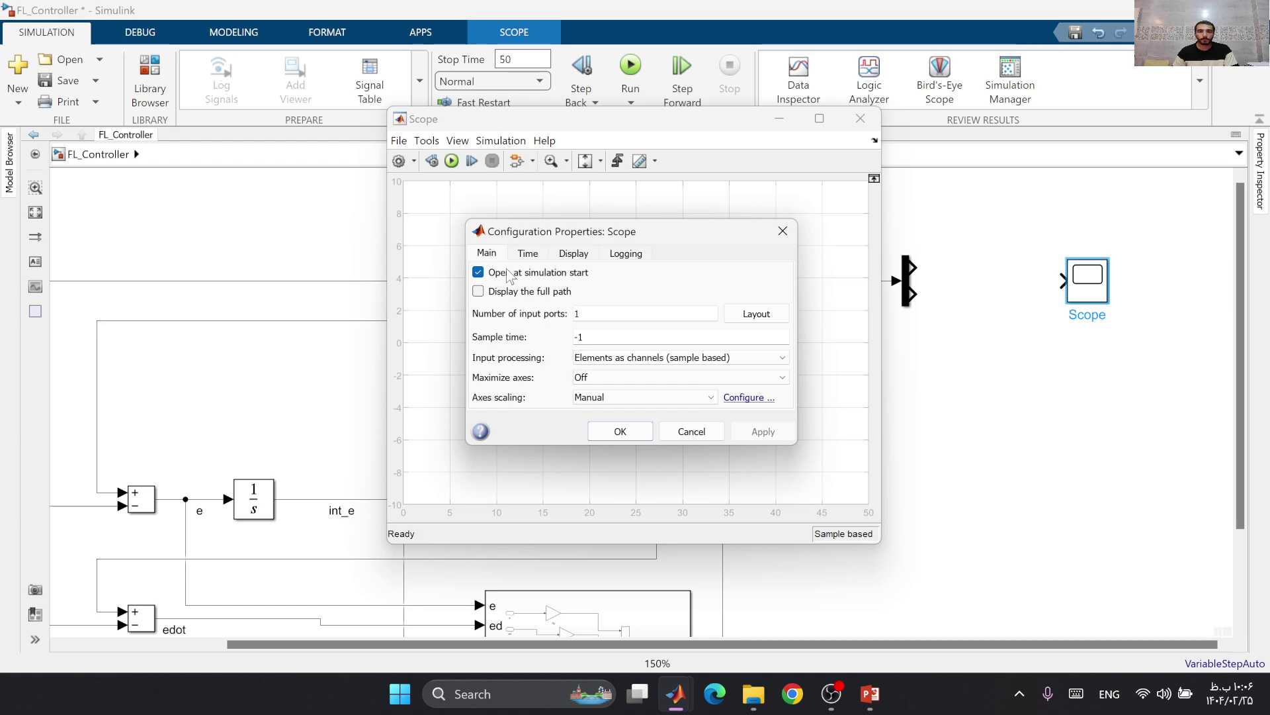
pyautogui.write('52')
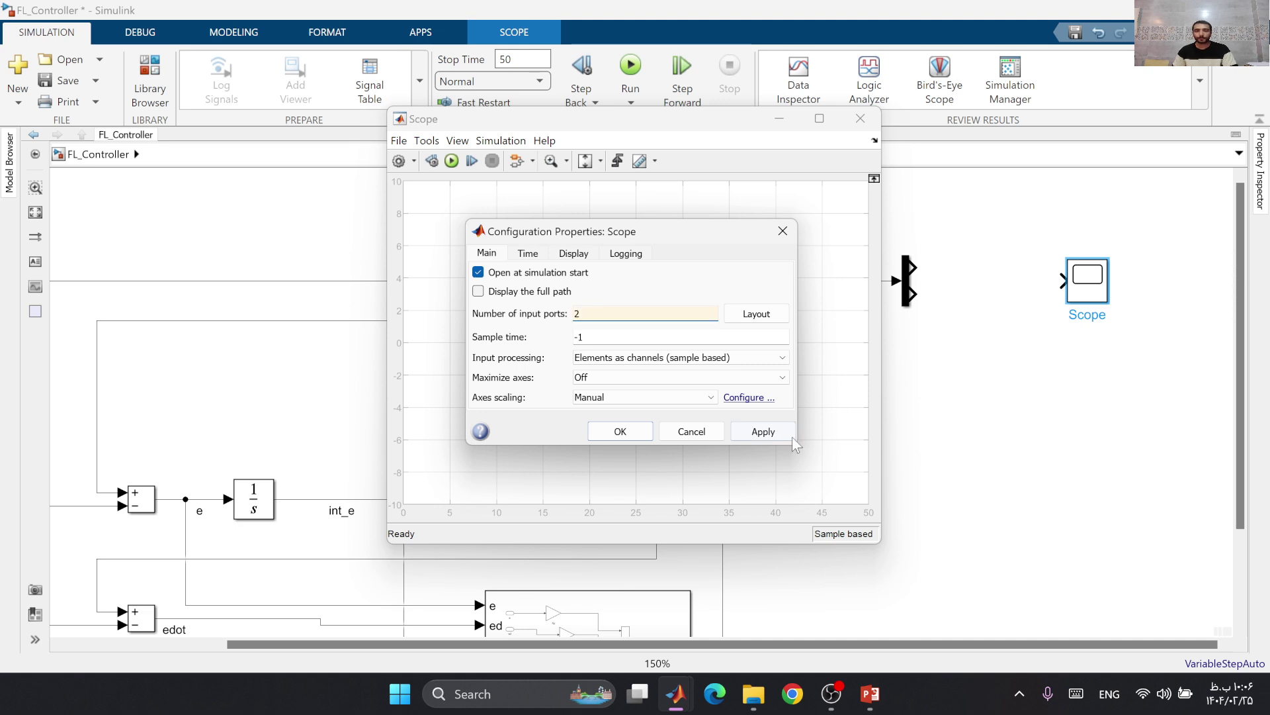
pyautogui.click(788, 433)
pyautogui.click(1002, 431)
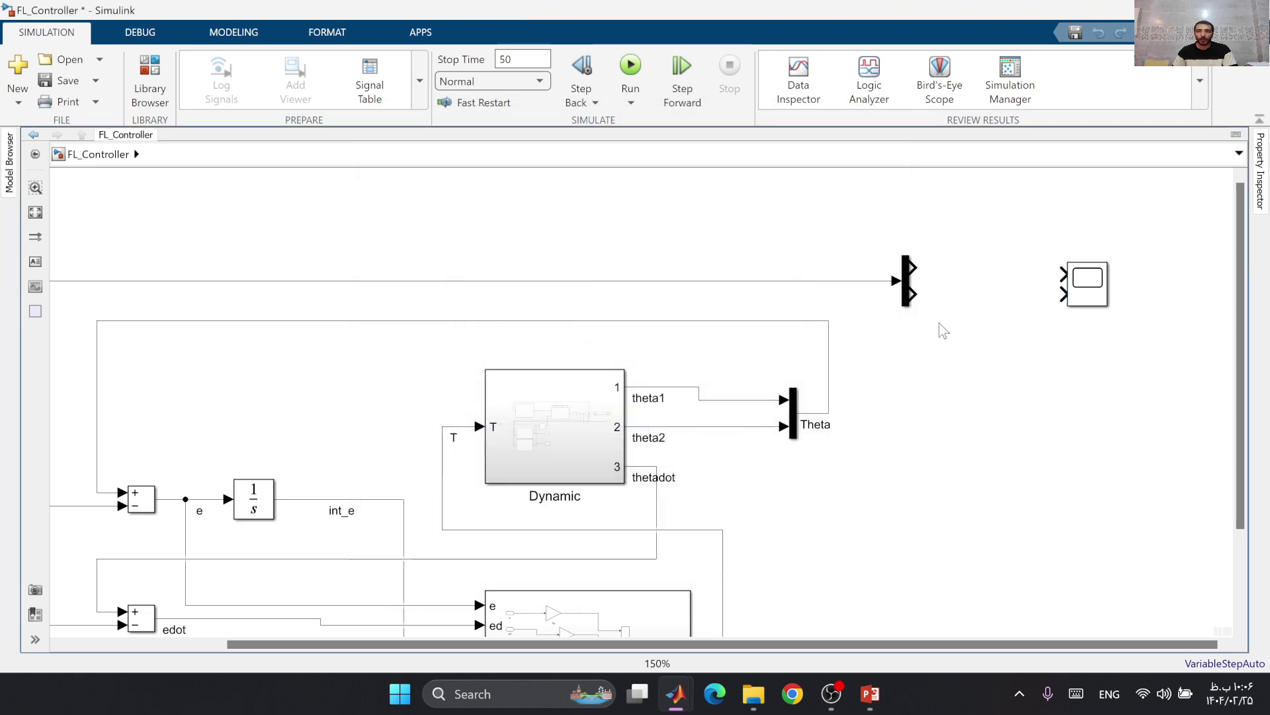
# Step: Connect theta1 and the first Demux output to the Scope's two inputs, and name the Demux signal theta1_ref
pyautogui.scroll(-5, 939, 323)
pyautogui.scroll(2, 936, 313)
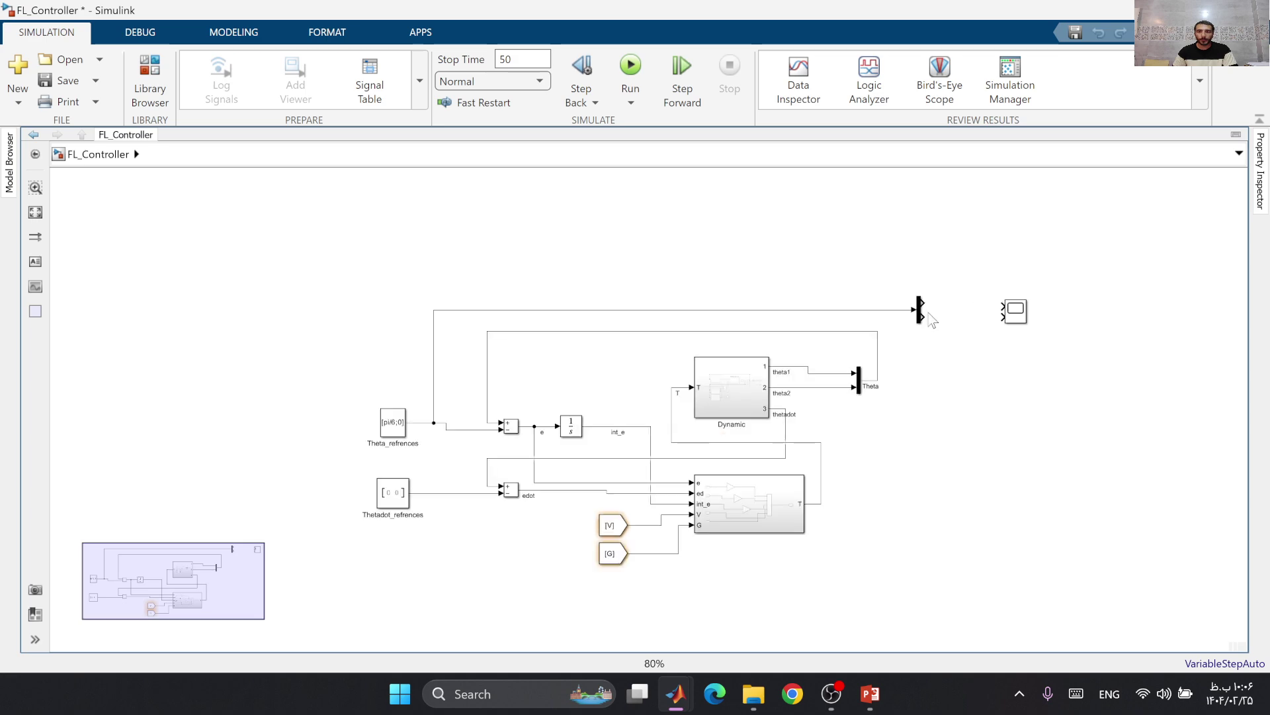
pyautogui.scroll(1, 905, 357)
pyautogui.moveTo(1048, 305)
pyautogui.mouseDown()
pyautogui.moveTo(1048, 327)
pyautogui.moveTo(784, 369)
pyautogui.mouseUp()
pyautogui.moveTo(938, 289); pyautogui.dragTo(1024, 323)
pyautogui.doubleClick(964, 291)
pyautogui.write('theta1')
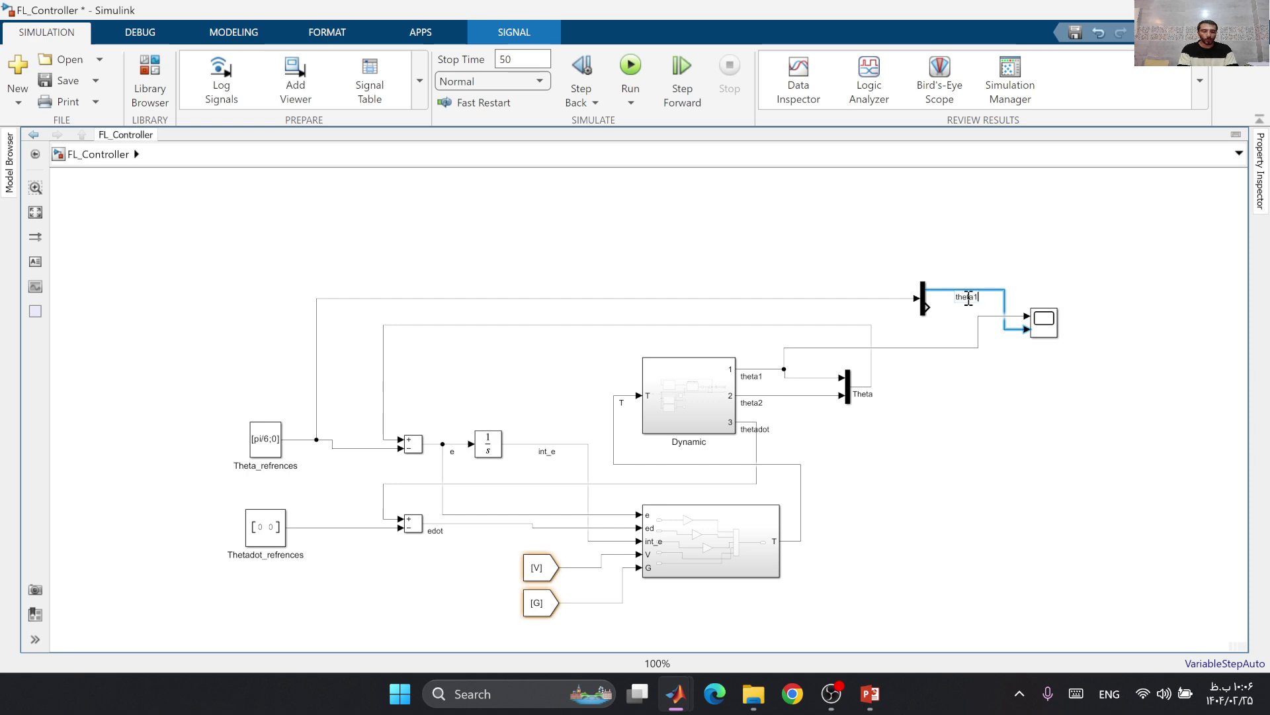
pyautogui.write('_ref')
pyautogui.click(1052, 491)
# Step: Duplicate the Scope below, connect theta2 and the second Demux output to it, and name the Demux signal theta2_ref
pyautogui.moveTo(1044, 322); pyautogui.dragTo(814, 395)
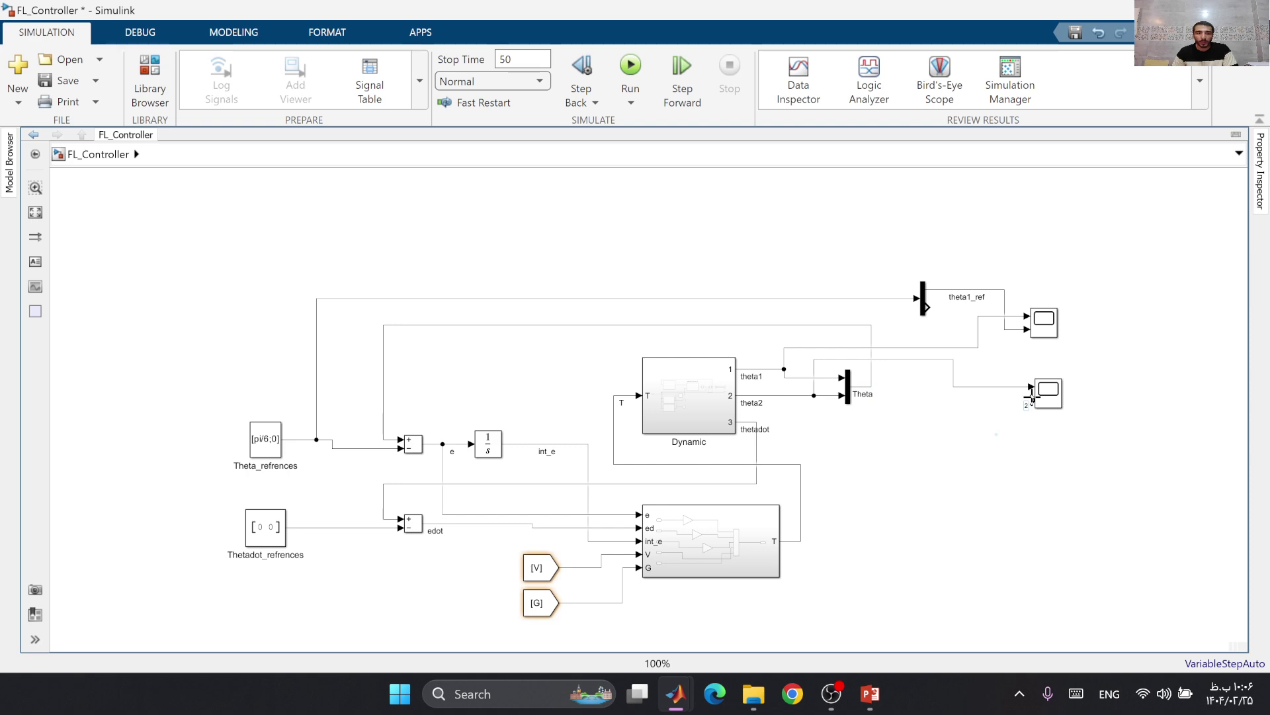
pyautogui.moveTo(1032, 400); pyautogui.dragTo(932, 309)
pyautogui.click(939, 348)
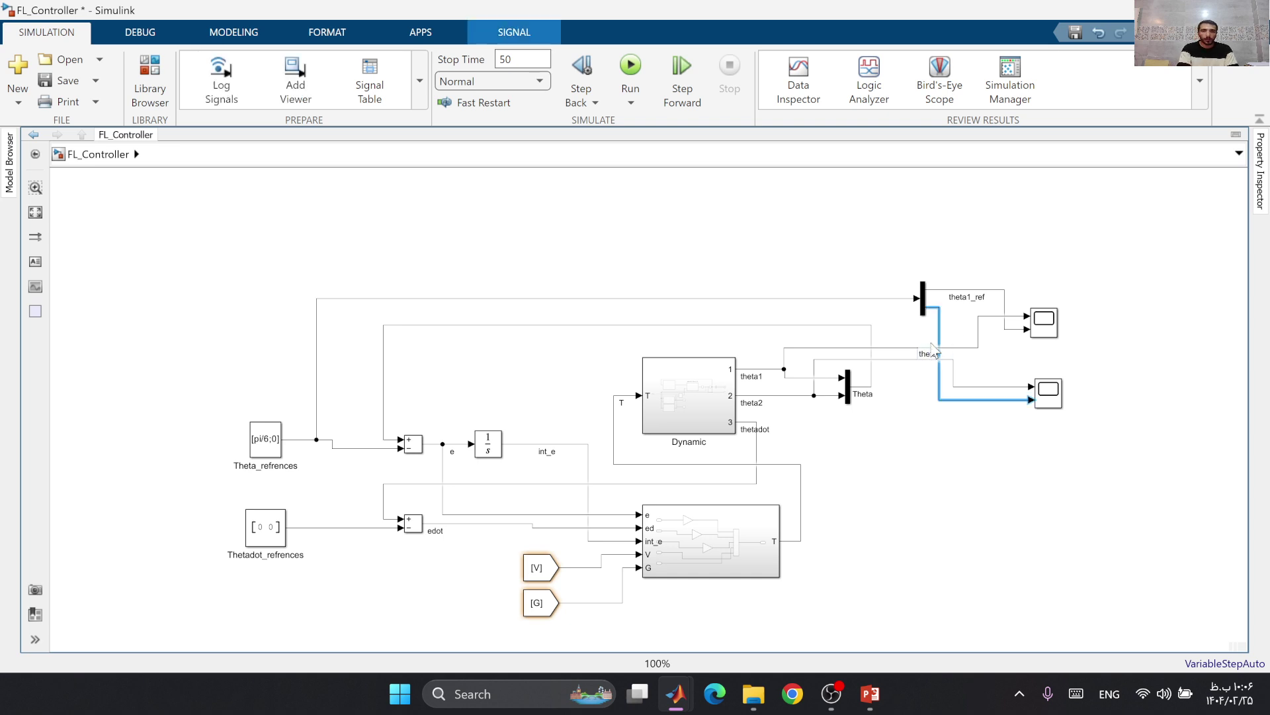
pyautogui.write('theta2_')
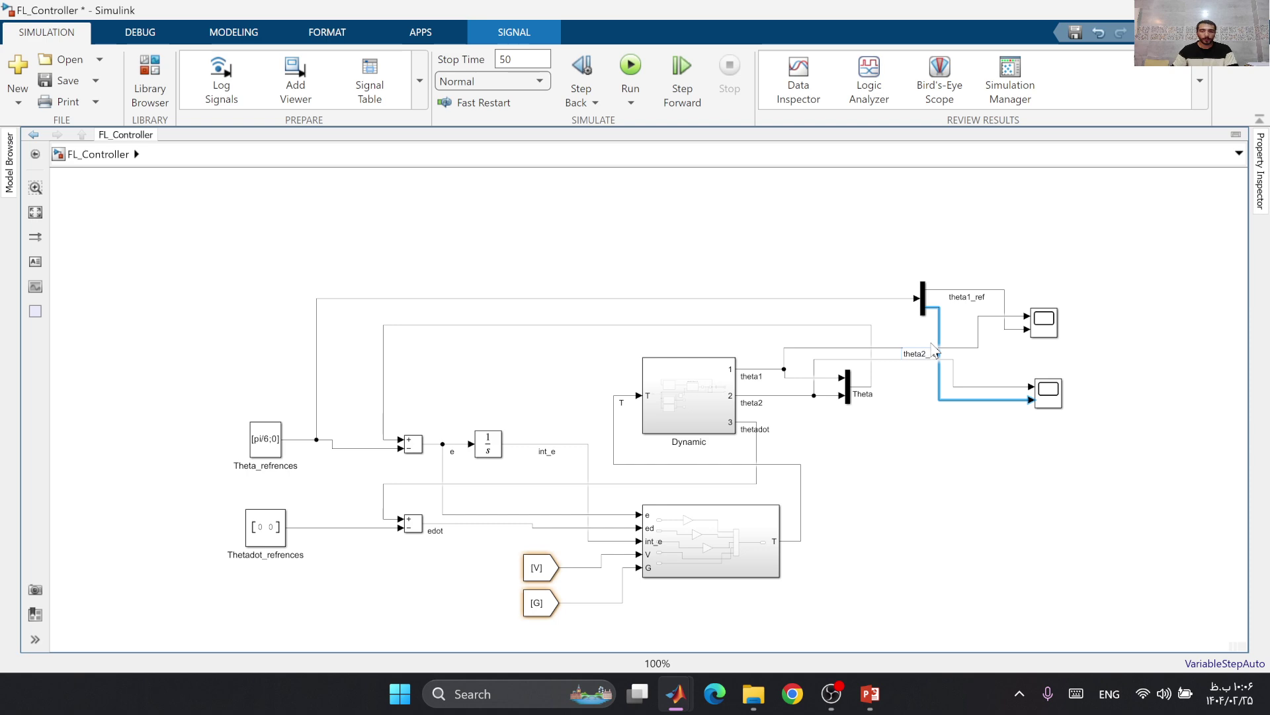
pyautogui.write('ref')
pyautogui.click(1067, 476)
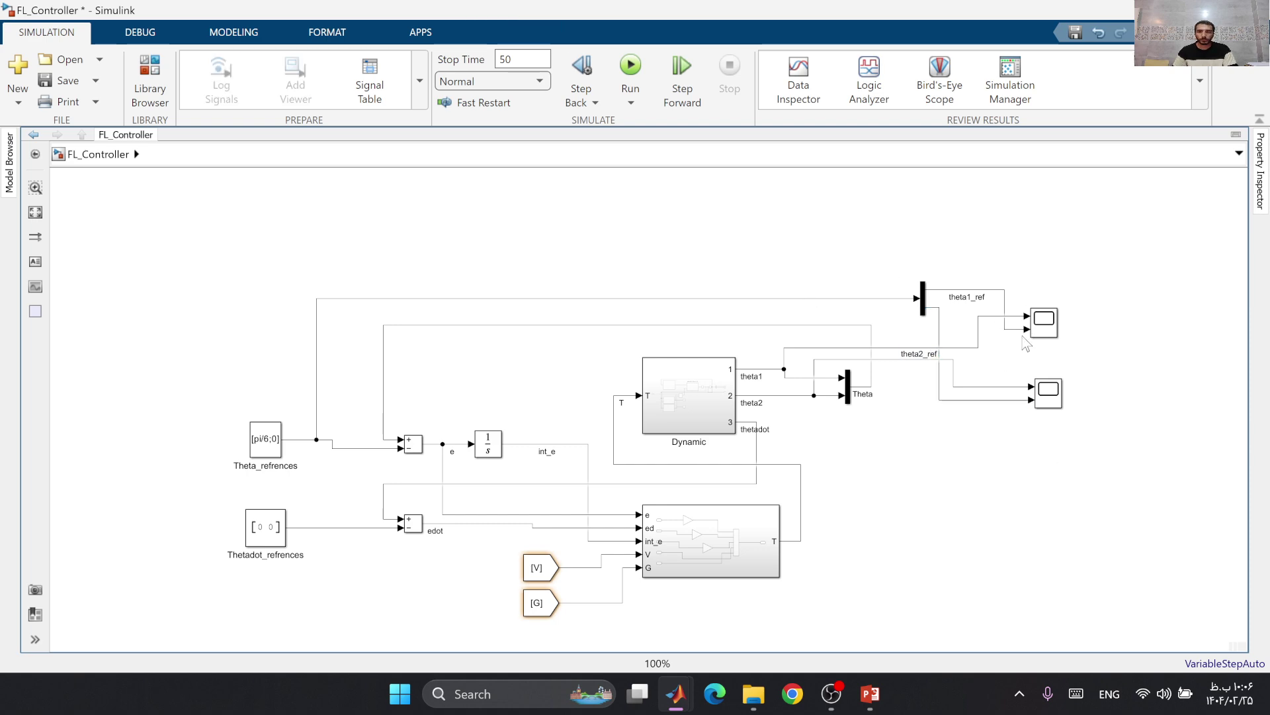
# Step: Save the model and set the simulation stop time to 20
pyautogui.click(35, 212)
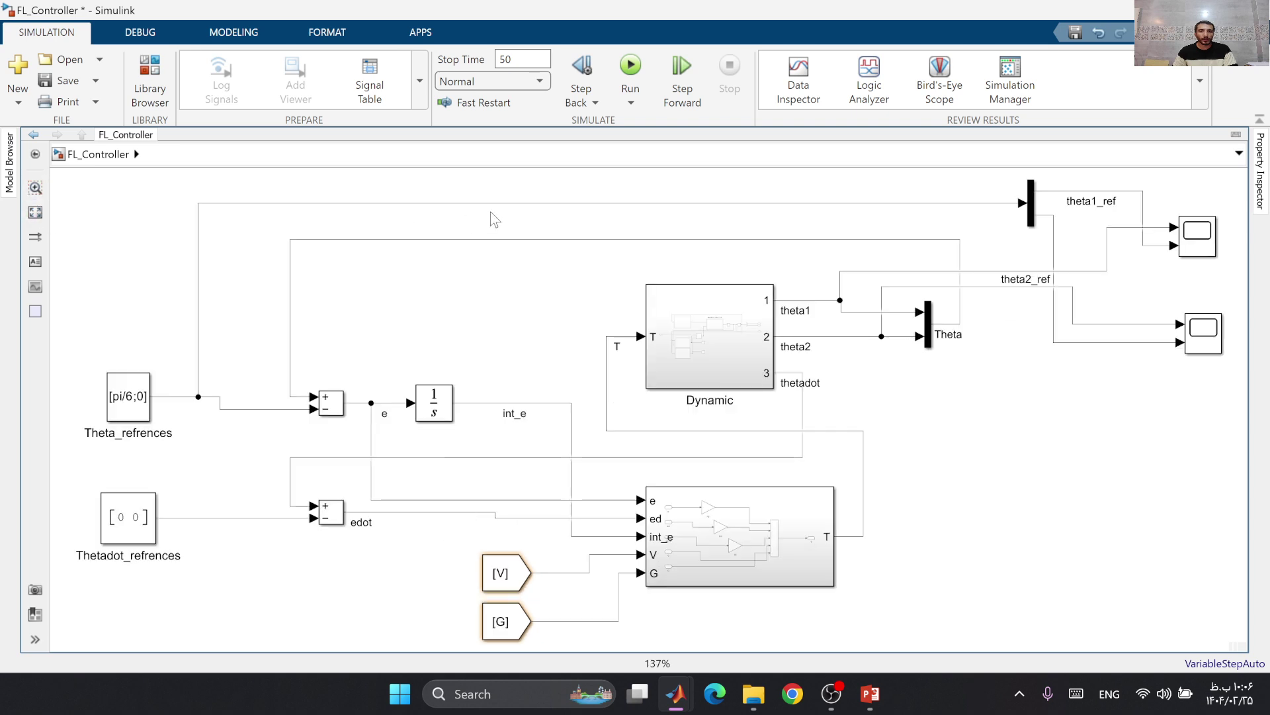
pyautogui.hotkey('ctrl', 's')
pyautogui.doubleClick(511, 60)
pyautogui.write('20')
# Step: Run the simulation, place the two scope windows side by side to compare the responses, and close the theta1 scope
pyautogui.click(631, 66)
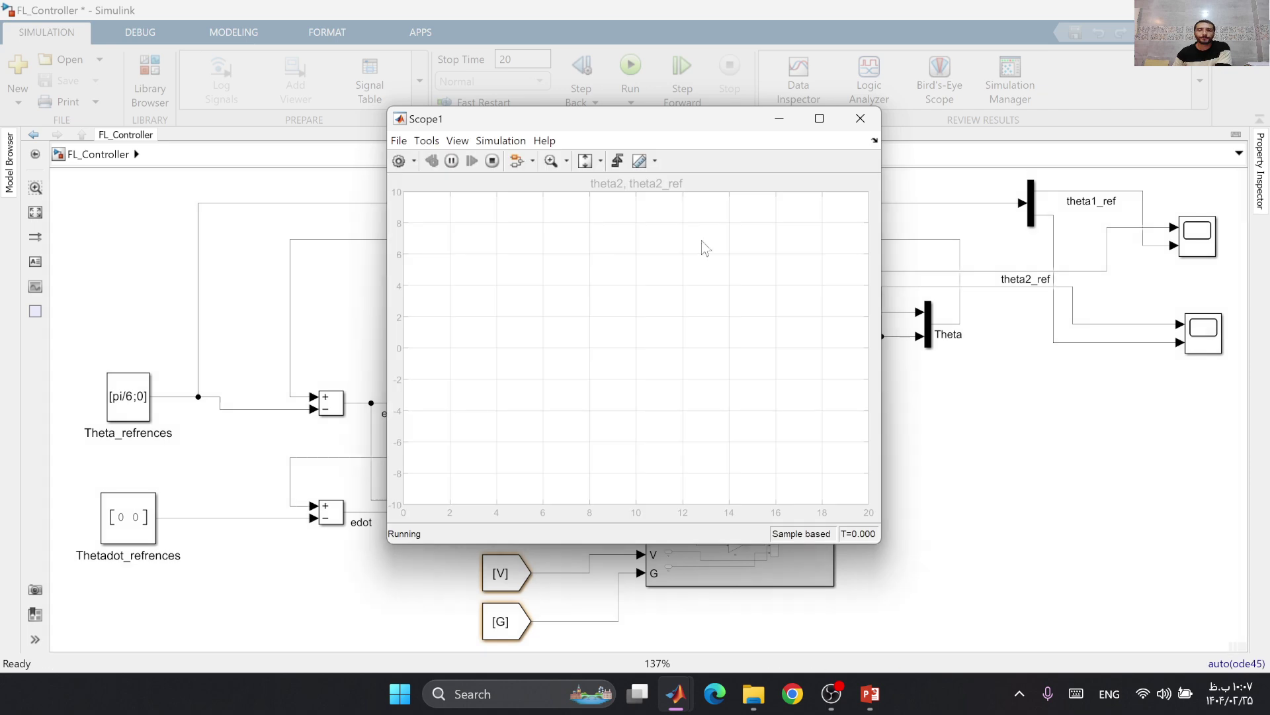
pyautogui.moveTo(703, 124); pyautogui.dragTo(492, 151)
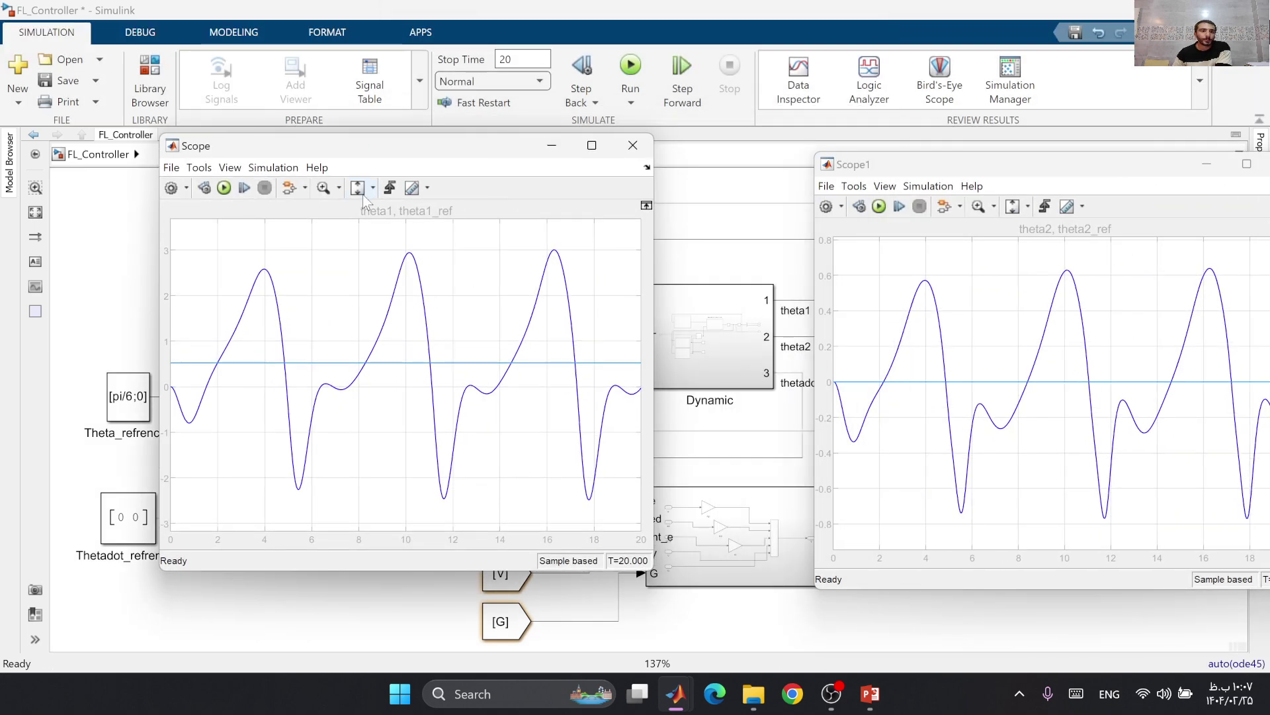
pyautogui.click(633, 145)
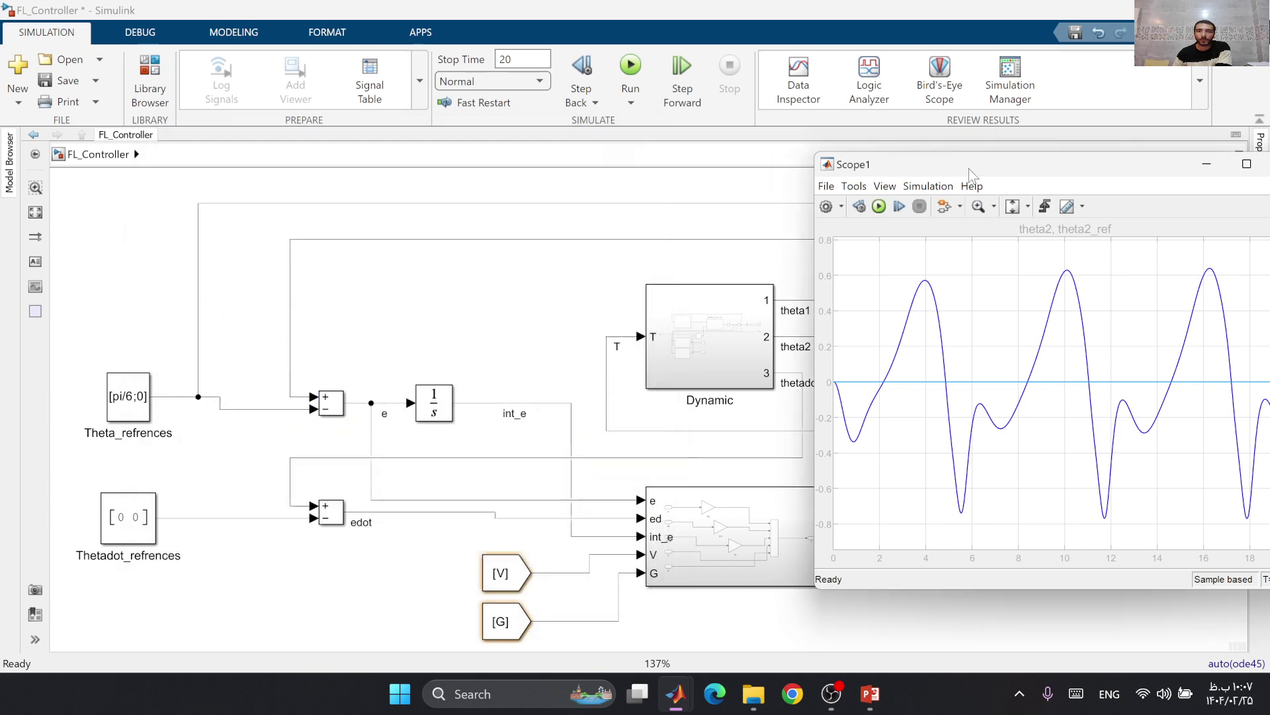
# Step: Close the theta2 scope, open the controller subsystem, and set the Kp gain to -200
pyautogui.moveTo(1044, 175); pyautogui.dragTo(711, 174)
pyautogui.click(967, 170)
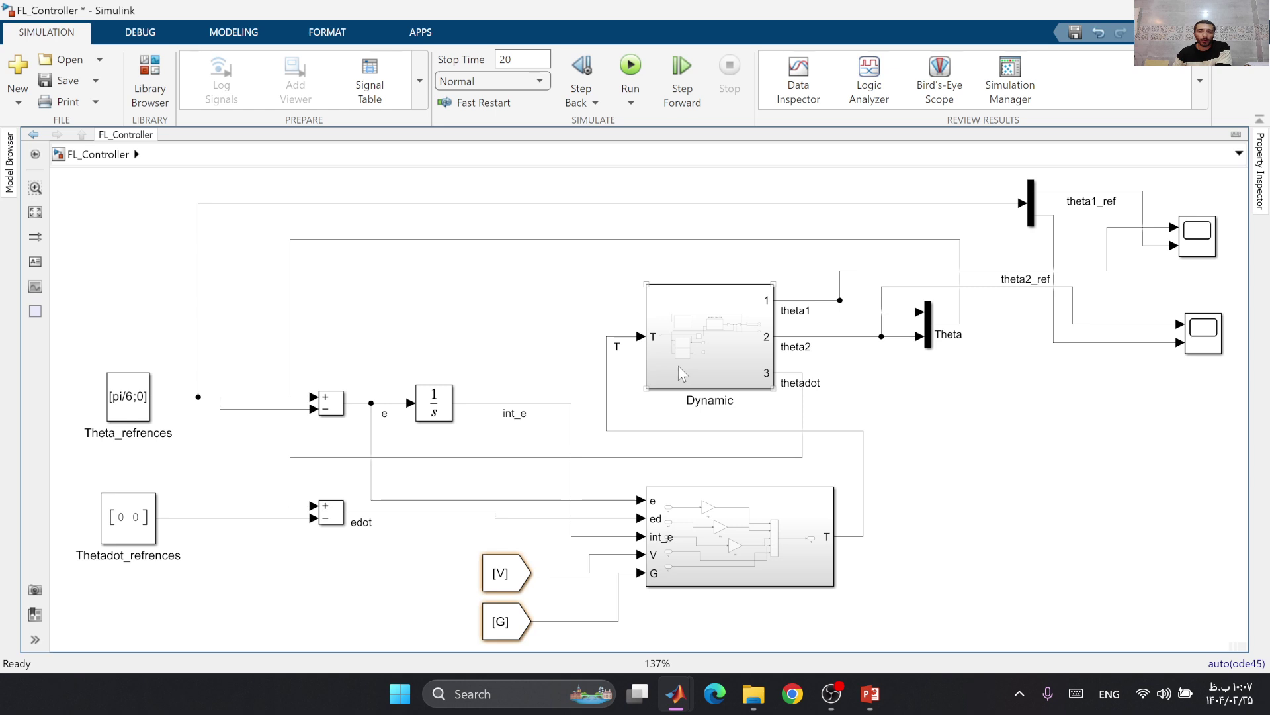
pyautogui.doubleClick(730, 522)
pyautogui.doubleClick(457, 235)
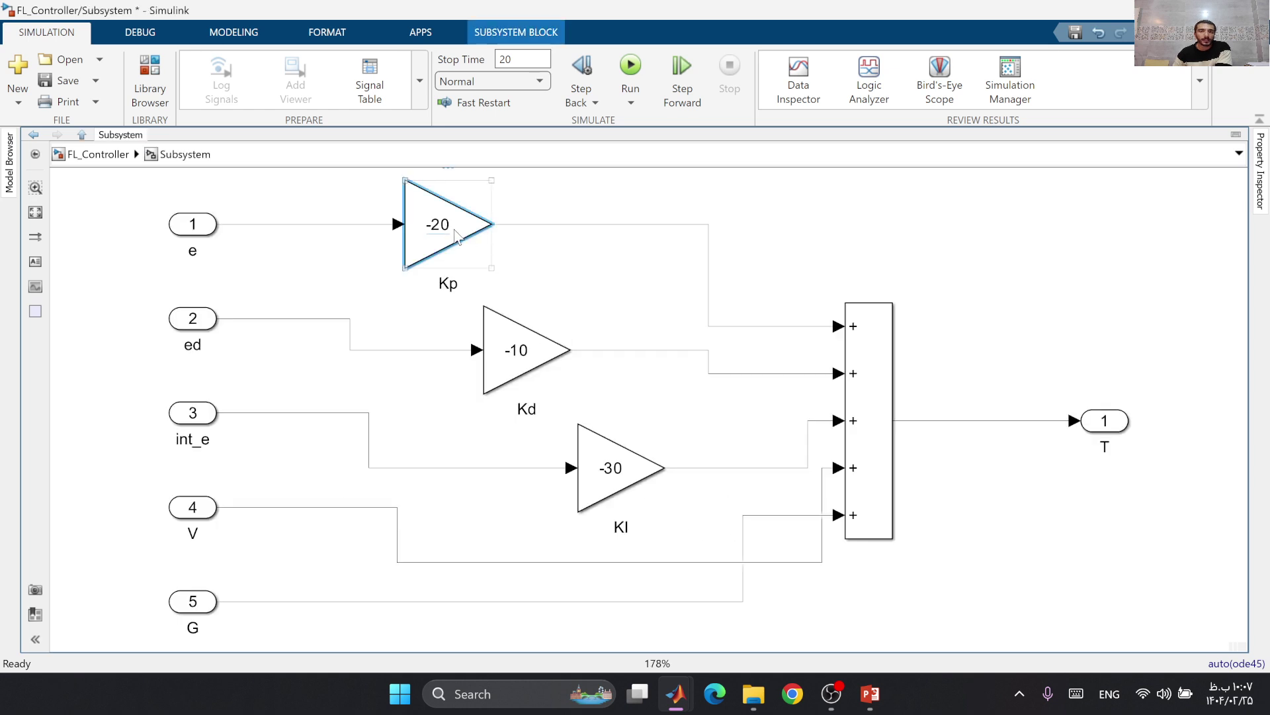
pyautogui.write('-200')
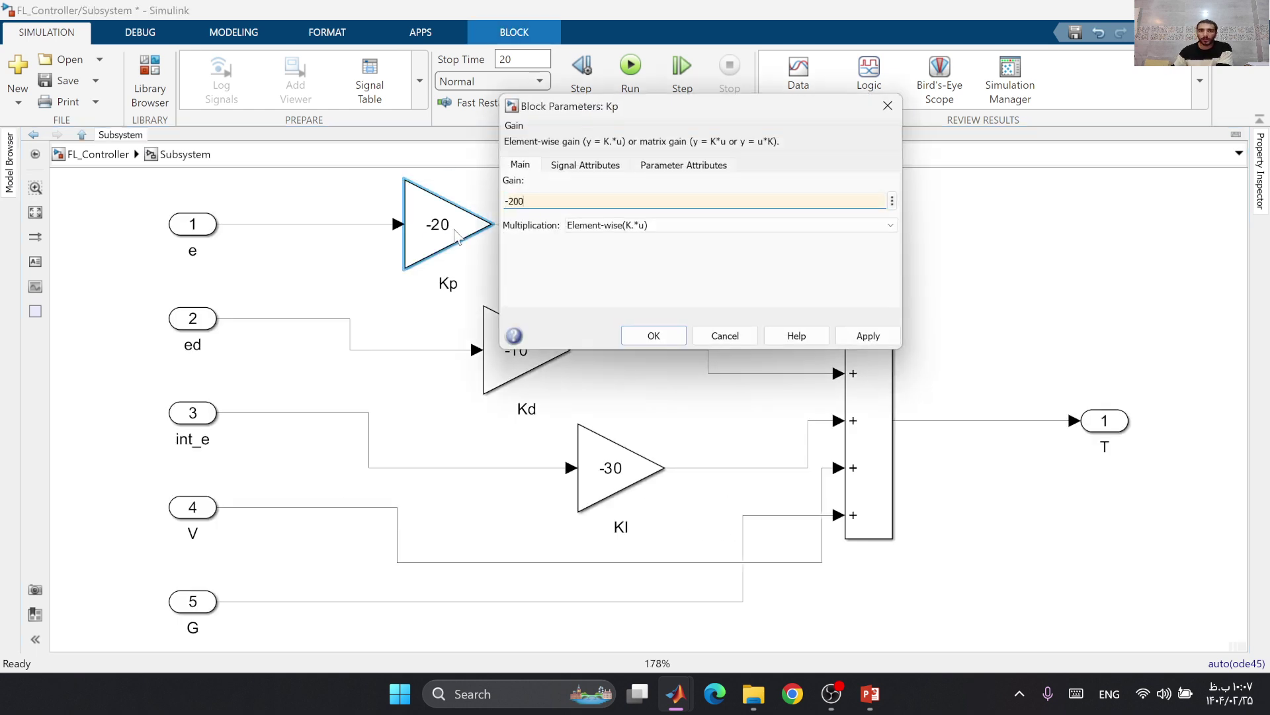
pyautogui.click(654, 336)
# Step: Set the KI gain in the controller subsystem to -50
pyautogui.doubleClick(596, 455)
pyautogui.write('-50')
pyautogui.click(1040, 581)
pyautogui.click(850, 585)
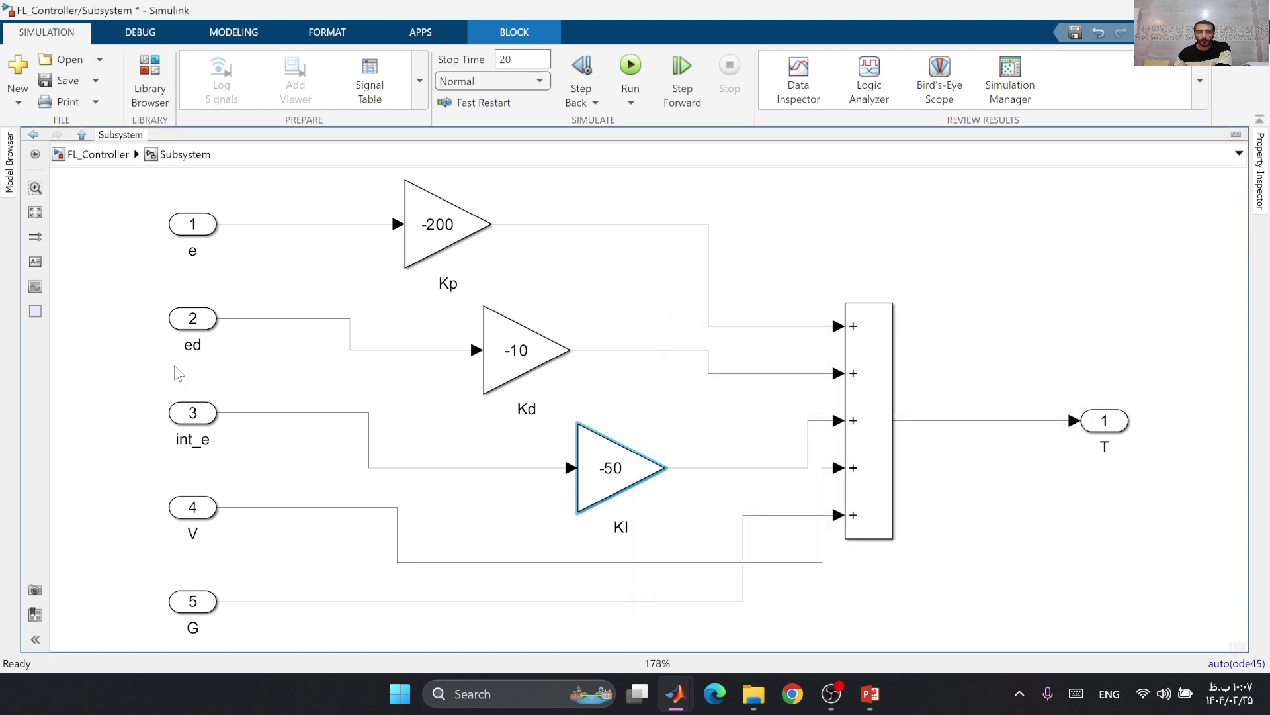
# Step: Run the simulation, compare theta1 and theta2 with their references on the scopes, and close both scope windows
pyautogui.click(631, 66)
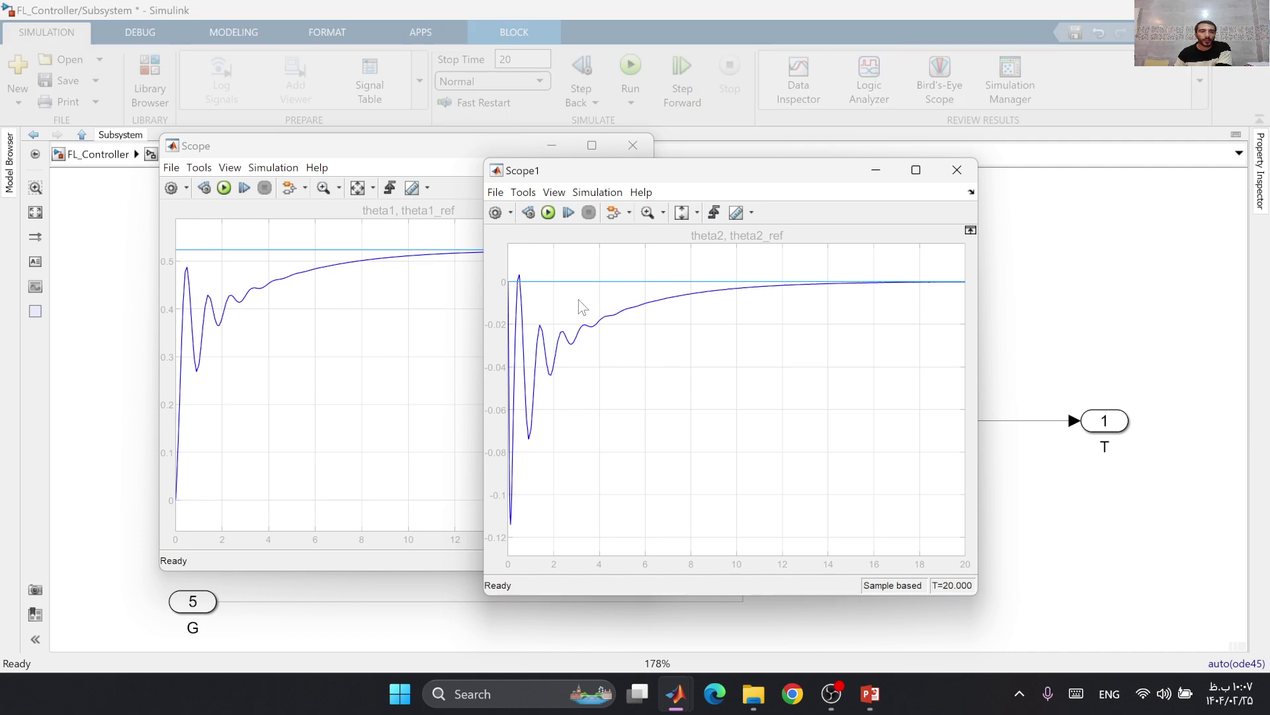
pyautogui.click(368, 157)
pyautogui.click(186, 189)
pyautogui.click(171, 270)
pyautogui.click(688, 174)
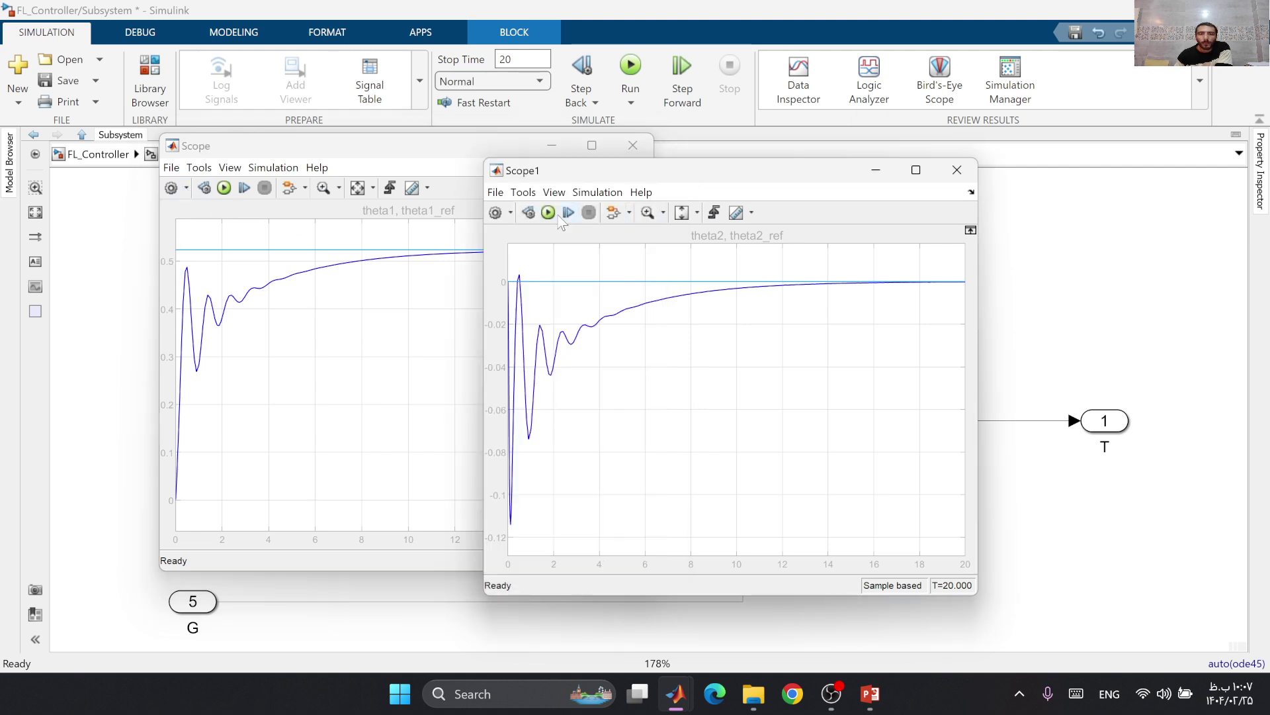
pyautogui.click(497, 296)
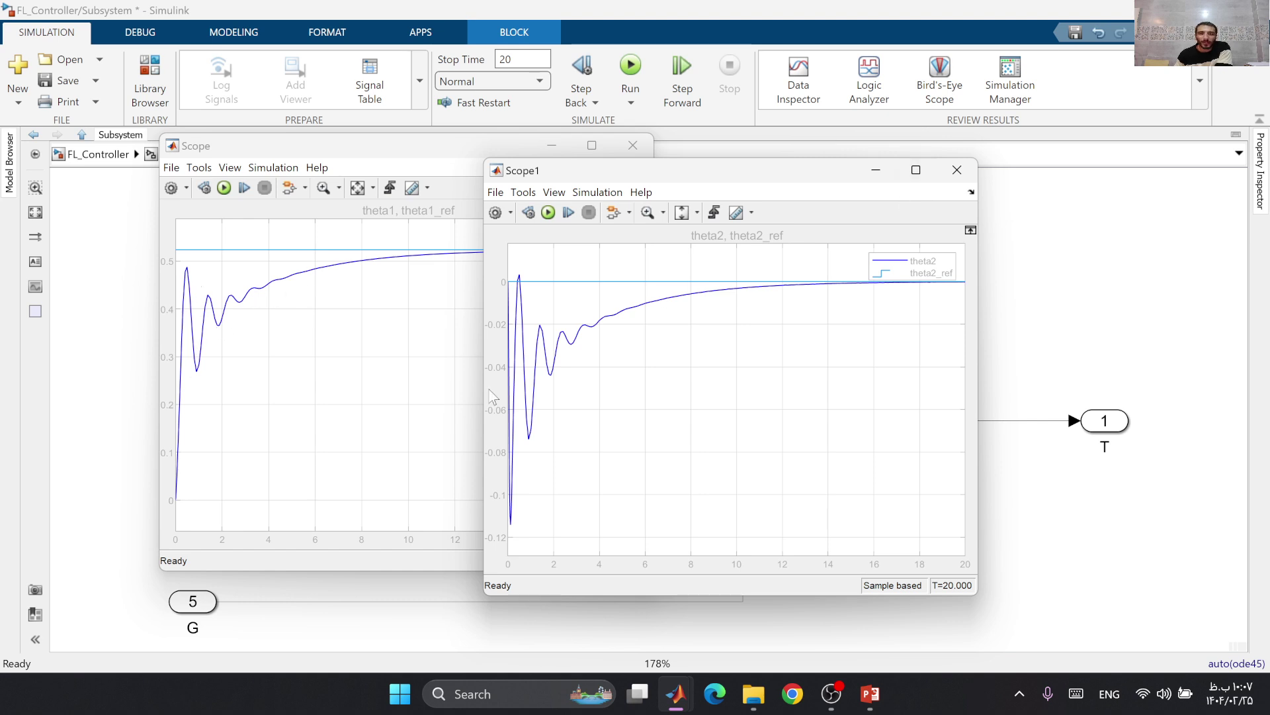
pyautogui.click(956, 170)
pyautogui.click(633, 145)
# Step: Set the Kd gain in the controller subsystem to -1
pyautogui.scroll(-1, 508, 383)
pyautogui.doubleClick(509, 384)
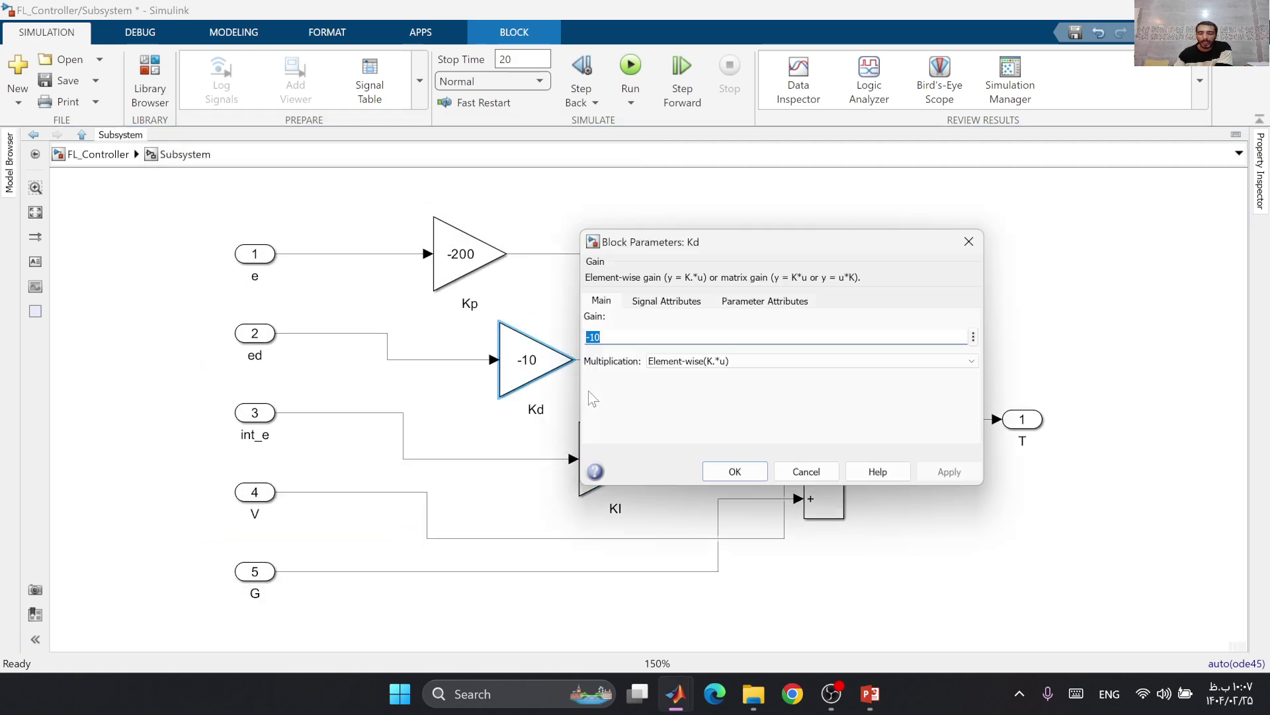
pyautogui.write('-1')
pyautogui.click(950, 471)
pyautogui.click(734, 471)
# Step: Set the Kp gain in the controller subsystem to -300
pyautogui.doubleClick(479, 278)
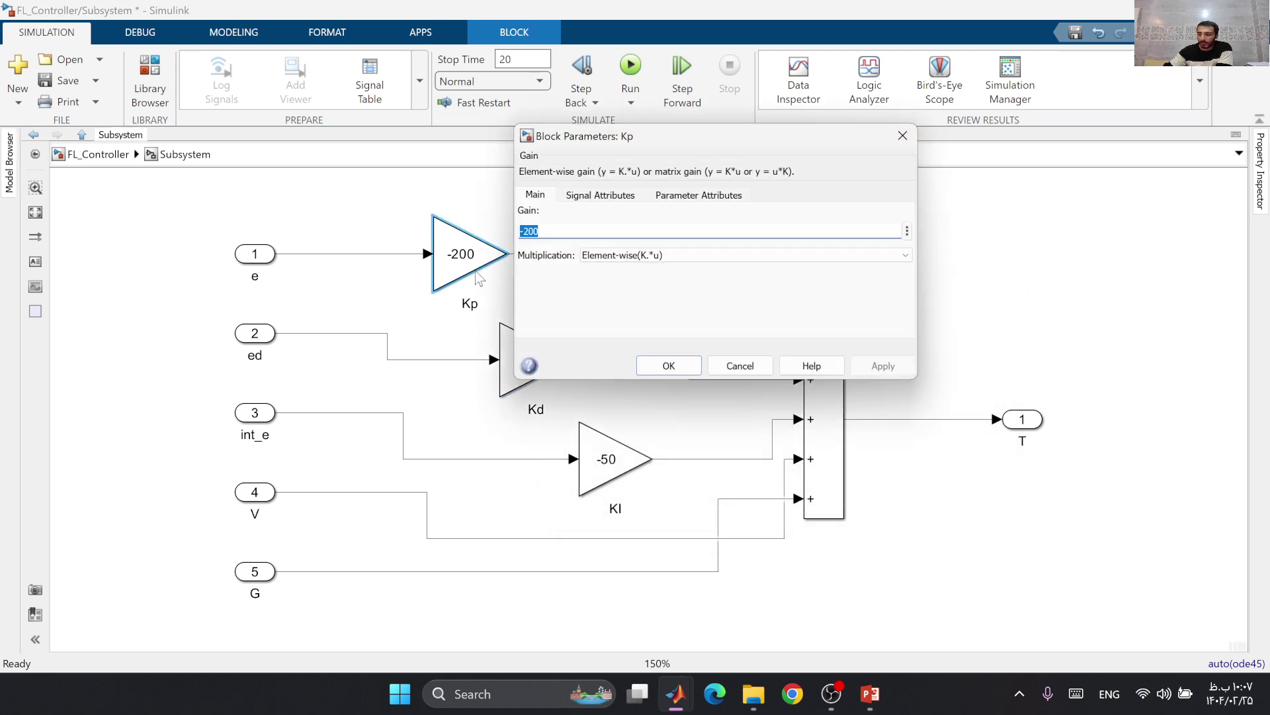
pyautogui.write('-')
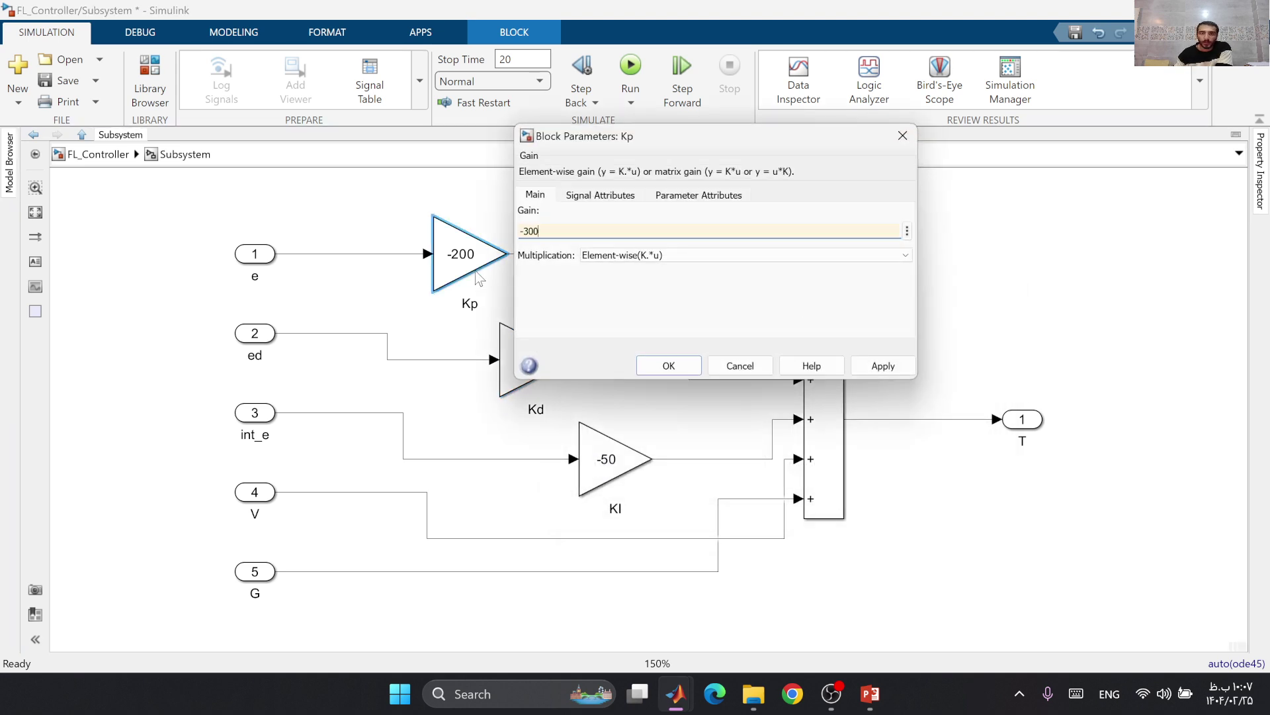
pyautogui.click(883, 366)
pyautogui.click(669, 366)
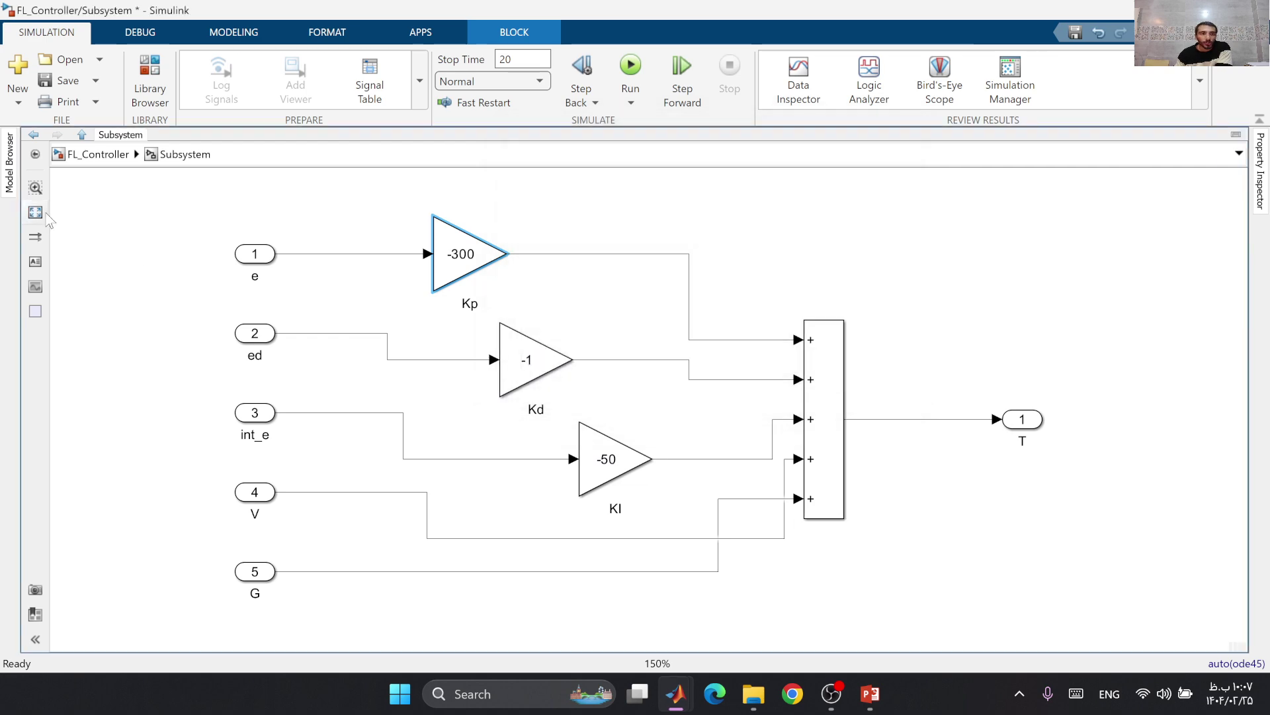
# Step: Run the simulation, examine both scopes side by side, and put their windows away
pyautogui.click(37, 213)
pyautogui.click(630, 66)
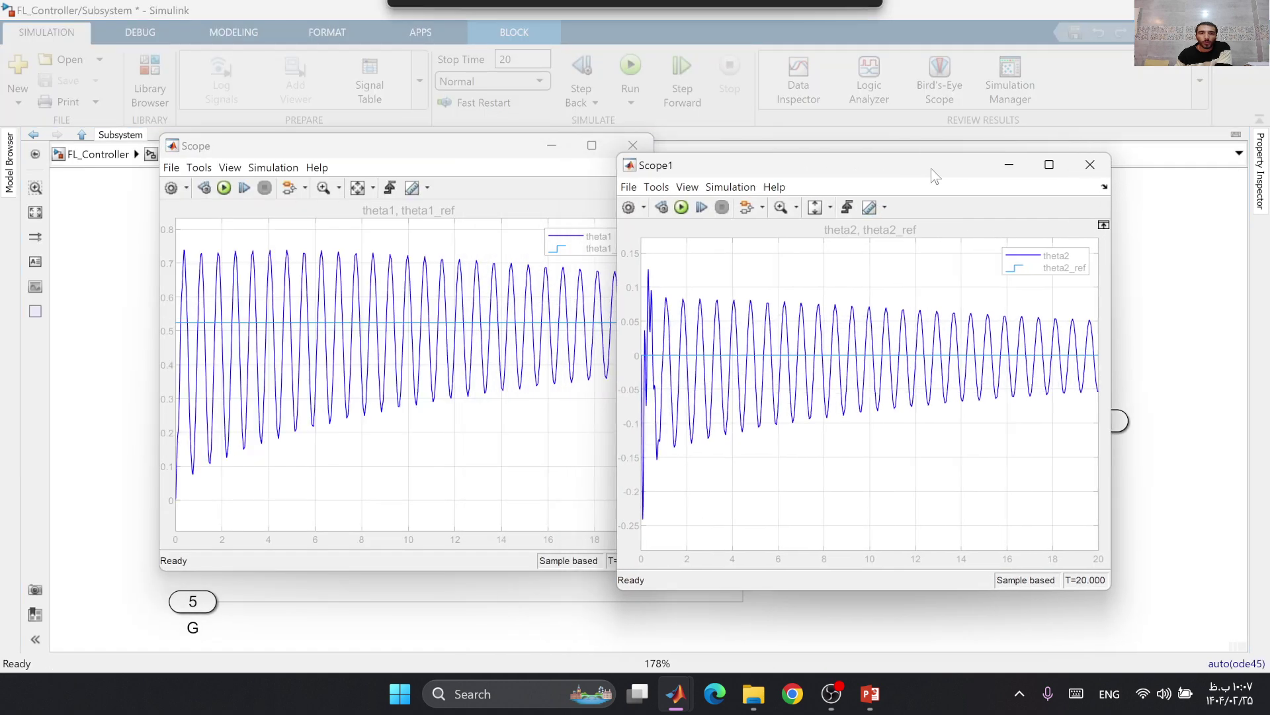
pyautogui.moveTo(960, 174); pyautogui.dragTo(1008, 162)
pyautogui.click(632, 145)
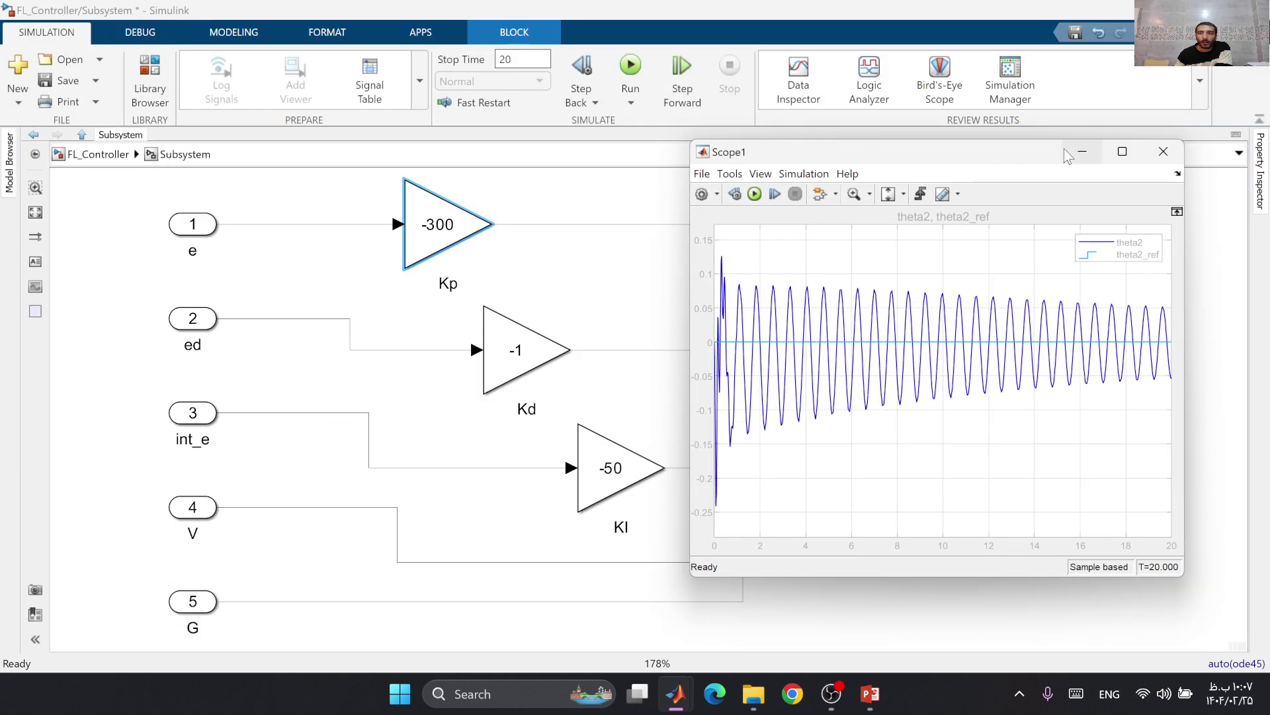
pyautogui.click(1082, 152)
# Step: Set the Kd gain in the controller subsystem to -50
pyautogui.doubleClick(527, 357)
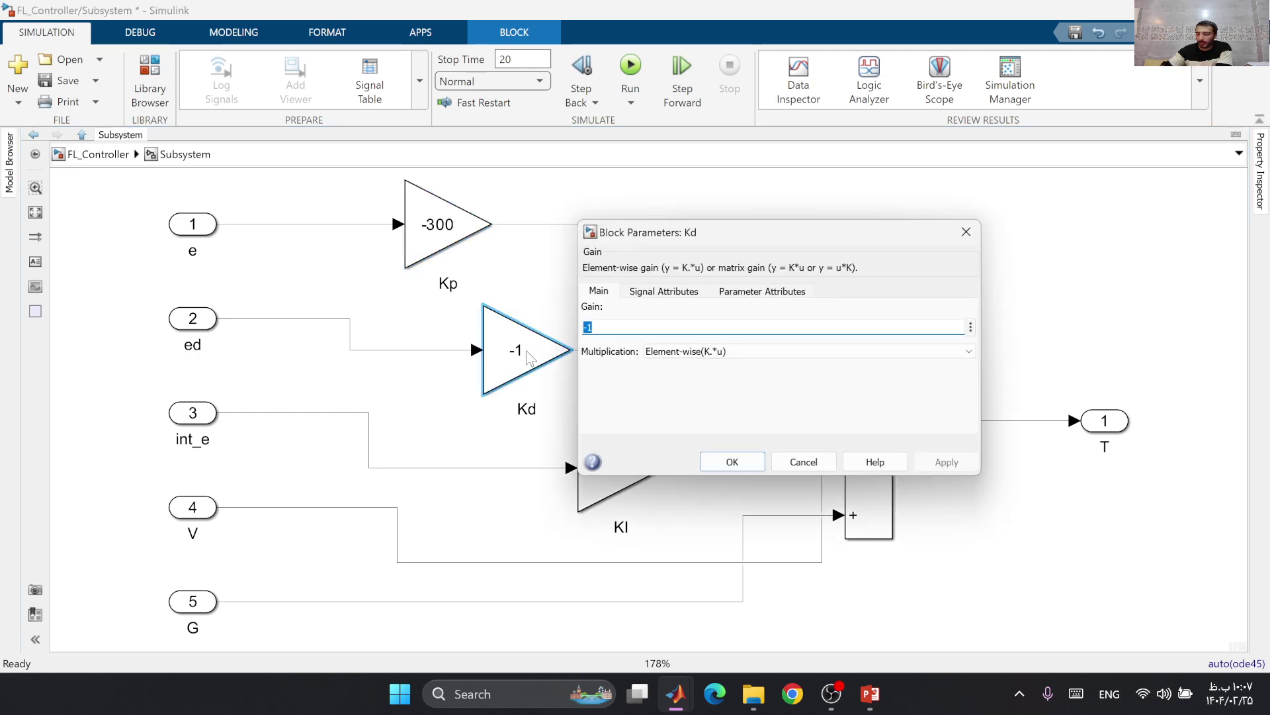
pyautogui.write('-')
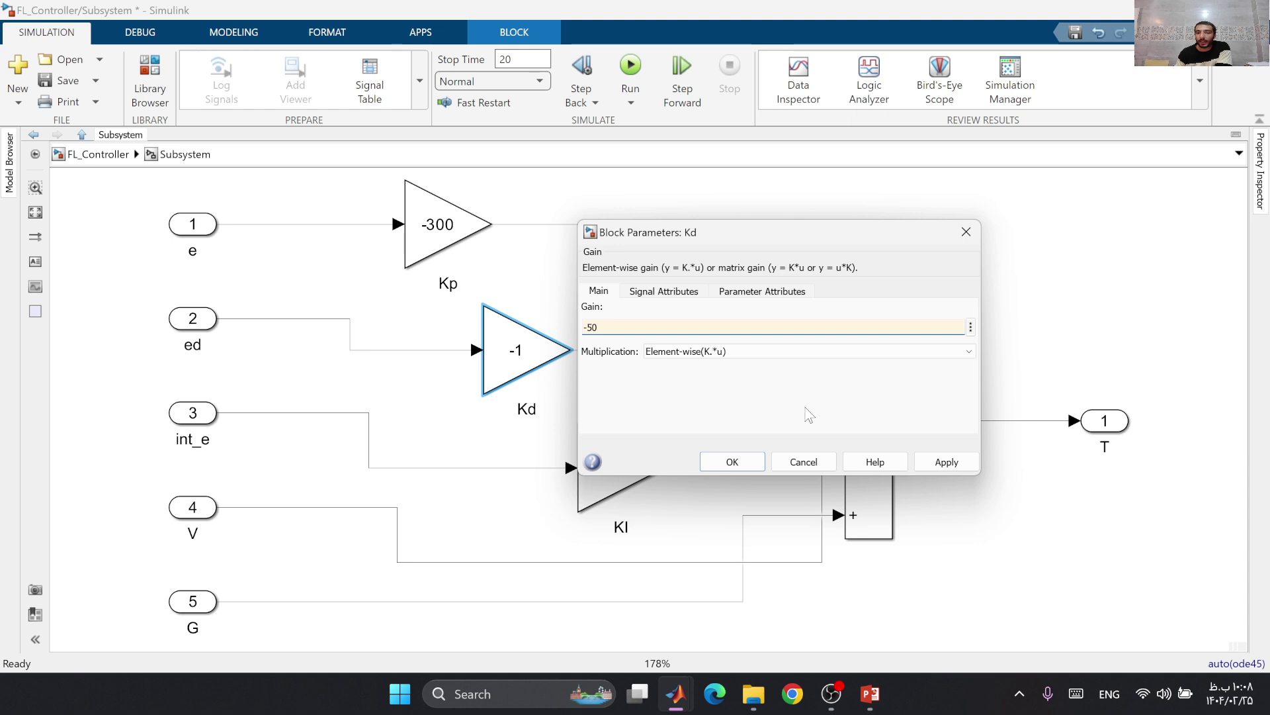
pyautogui.click(946, 461)
pyautogui.click(731, 461)
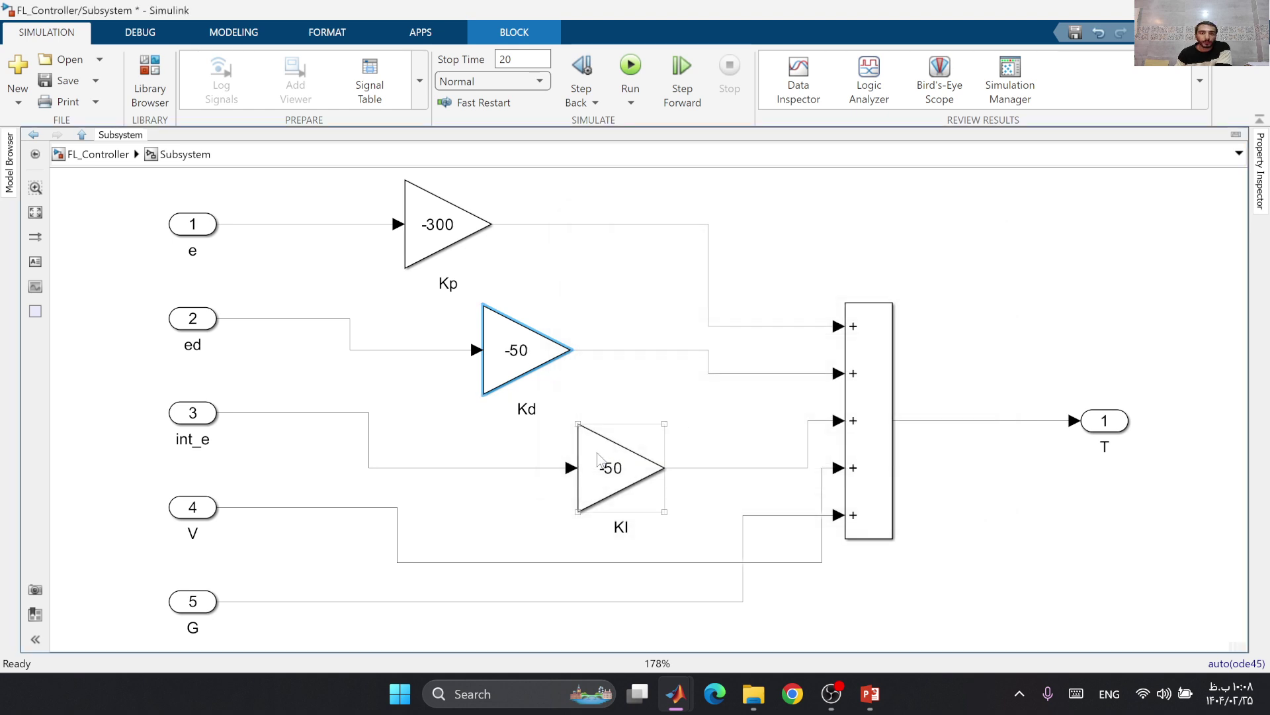
# Step: Rerun the simulation, check the theta1 and theta2 tracking on the scopes, and close both windows
pyautogui.click(630, 78)
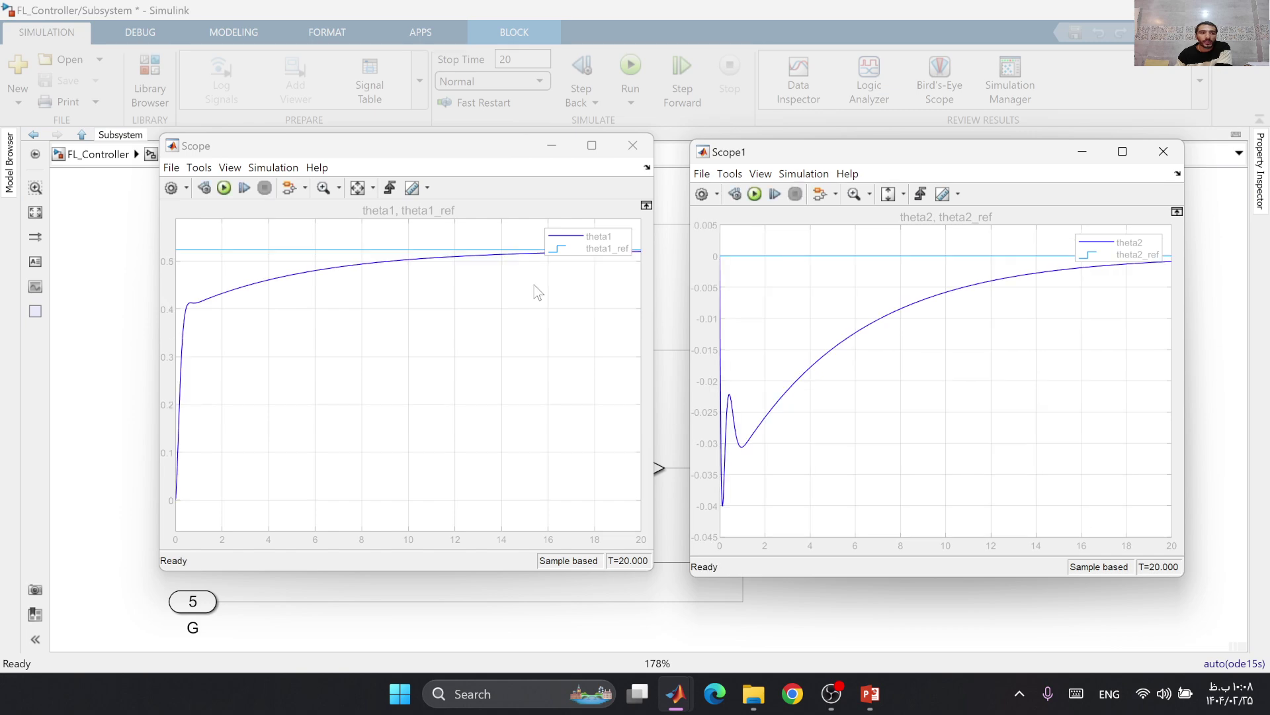
pyautogui.click(455, 286)
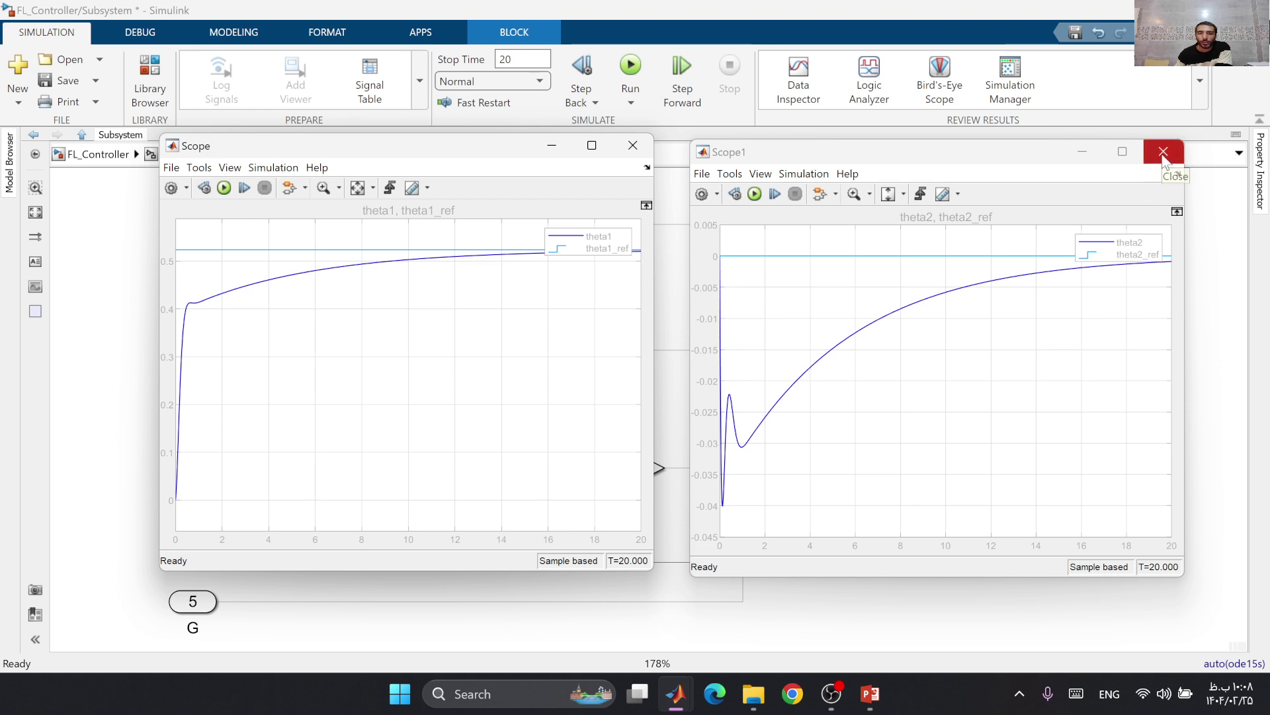
pyautogui.click(633, 145)
pyautogui.click(1163, 151)
# Step: Set the simulation stop time to 50, run the model, and close the scopes after checking the responses
pyautogui.click(535, 58)
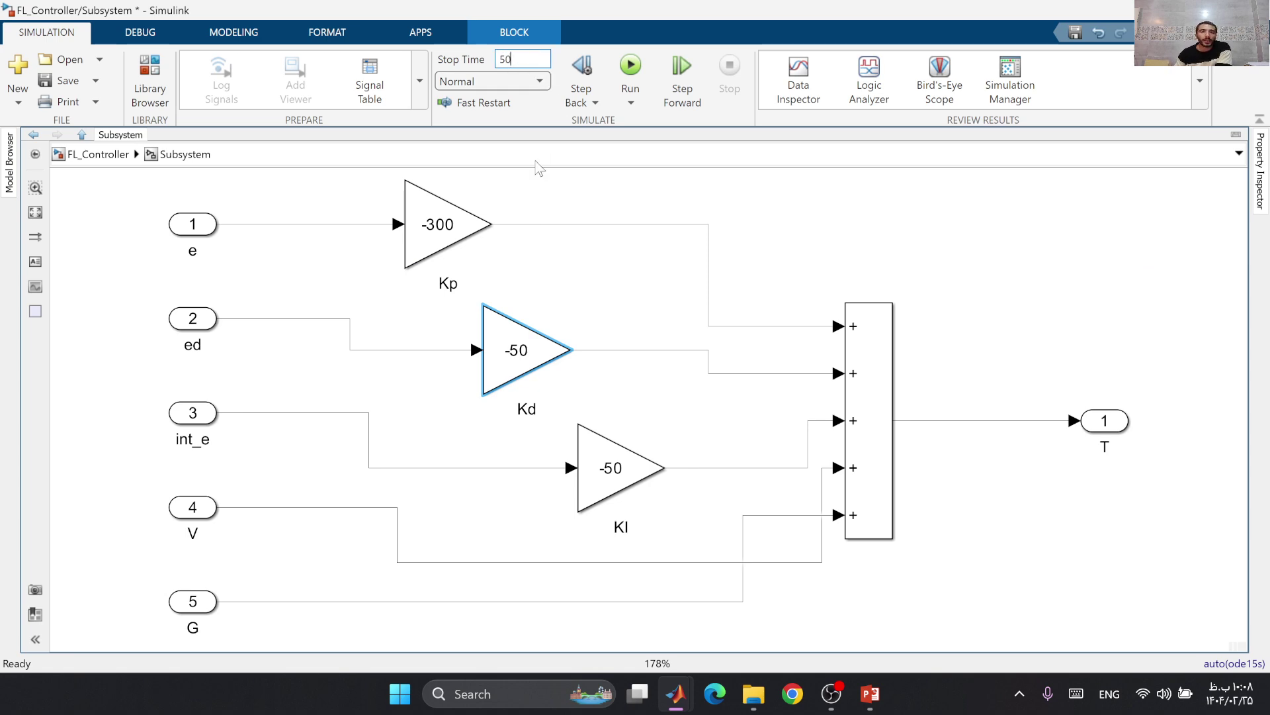
pyautogui.click(630, 66)
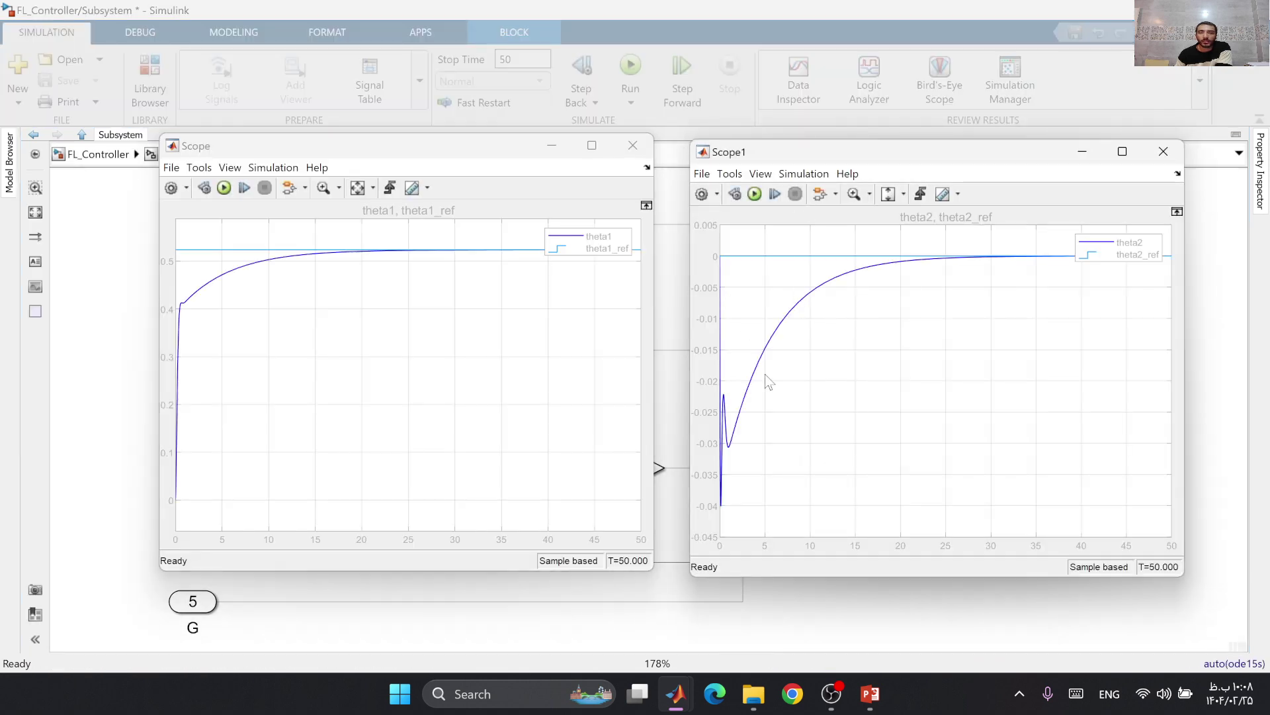
pyautogui.click(1163, 151)
pyautogui.click(633, 145)
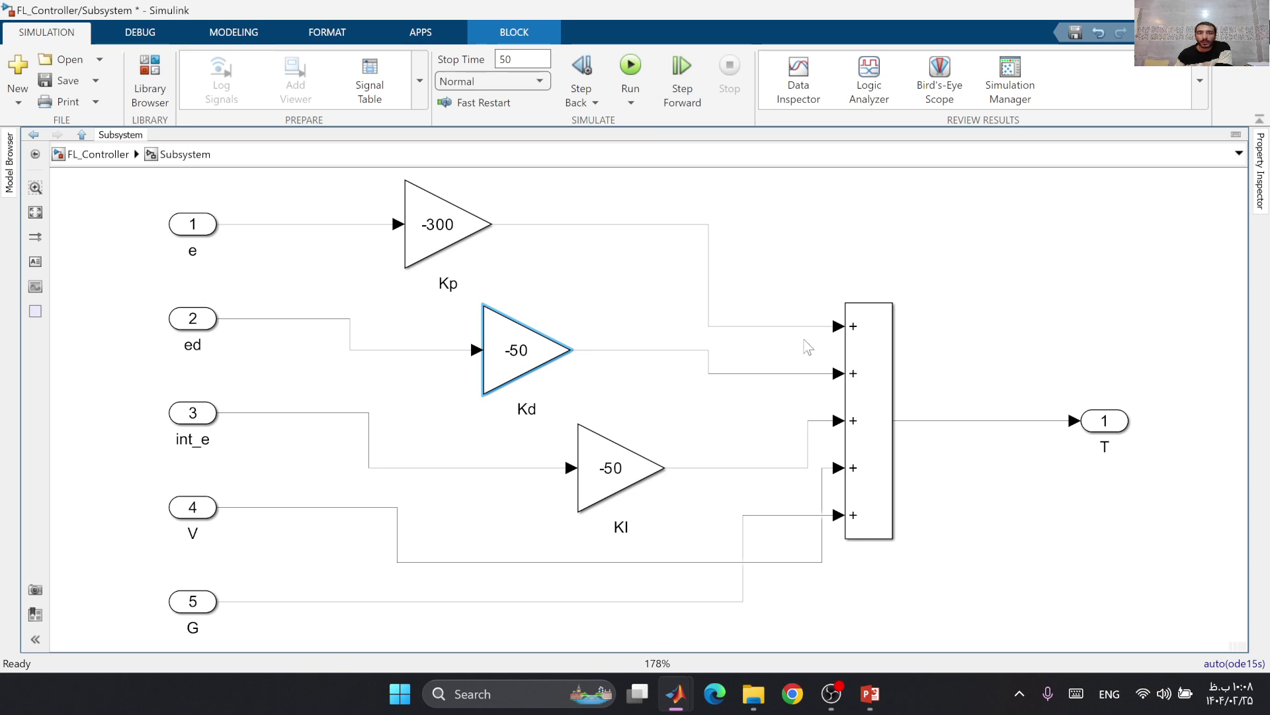
# Step: Return to the top level of FL_Controller and duplicate the theta2 scope directly below it
pyautogui.scroll(-2, 805, 347)
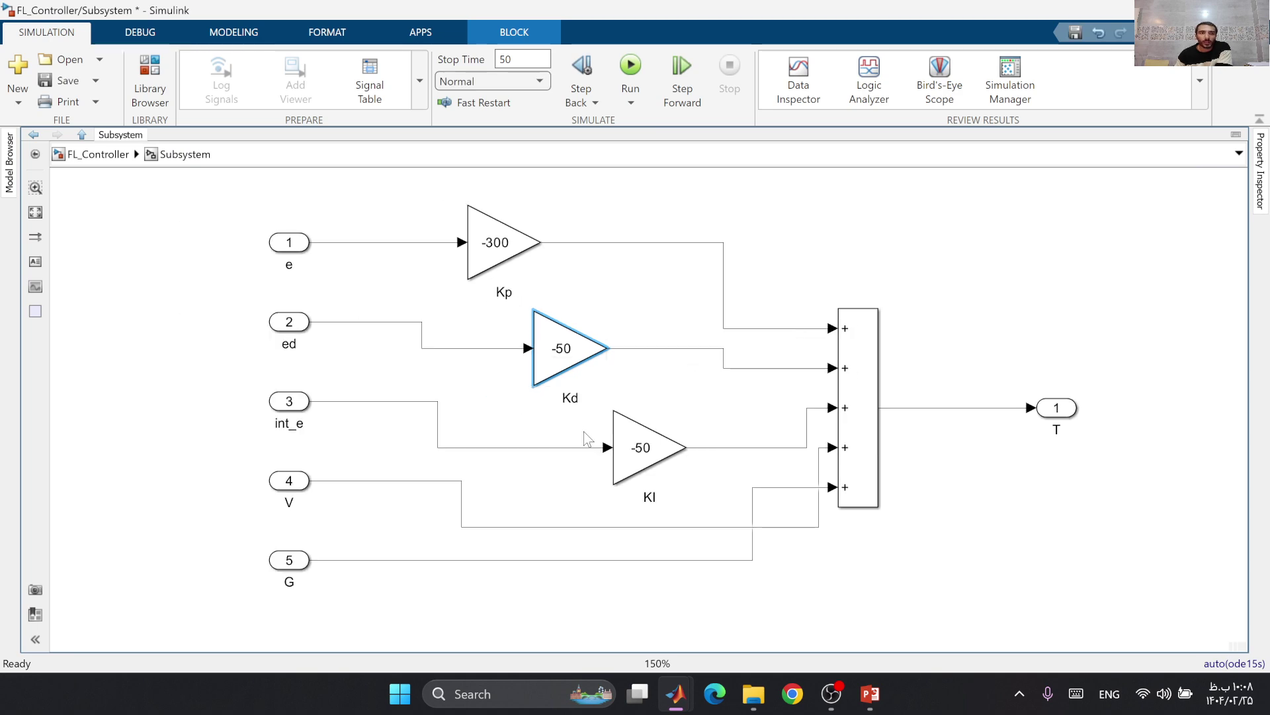
pyautogui.click(98, 154)
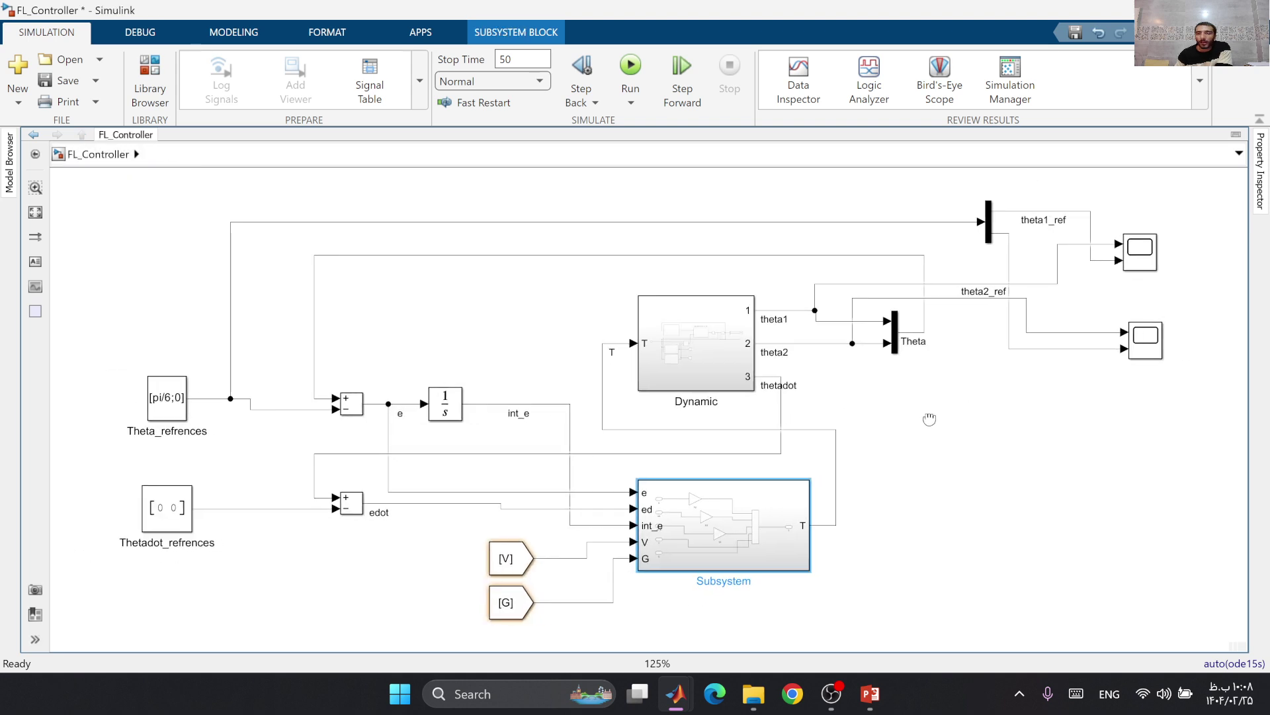
pyautogui.moveTo(1129, 350); pyautogui.dragTo(1127, 438)
pyautogui.click(1132, 433)
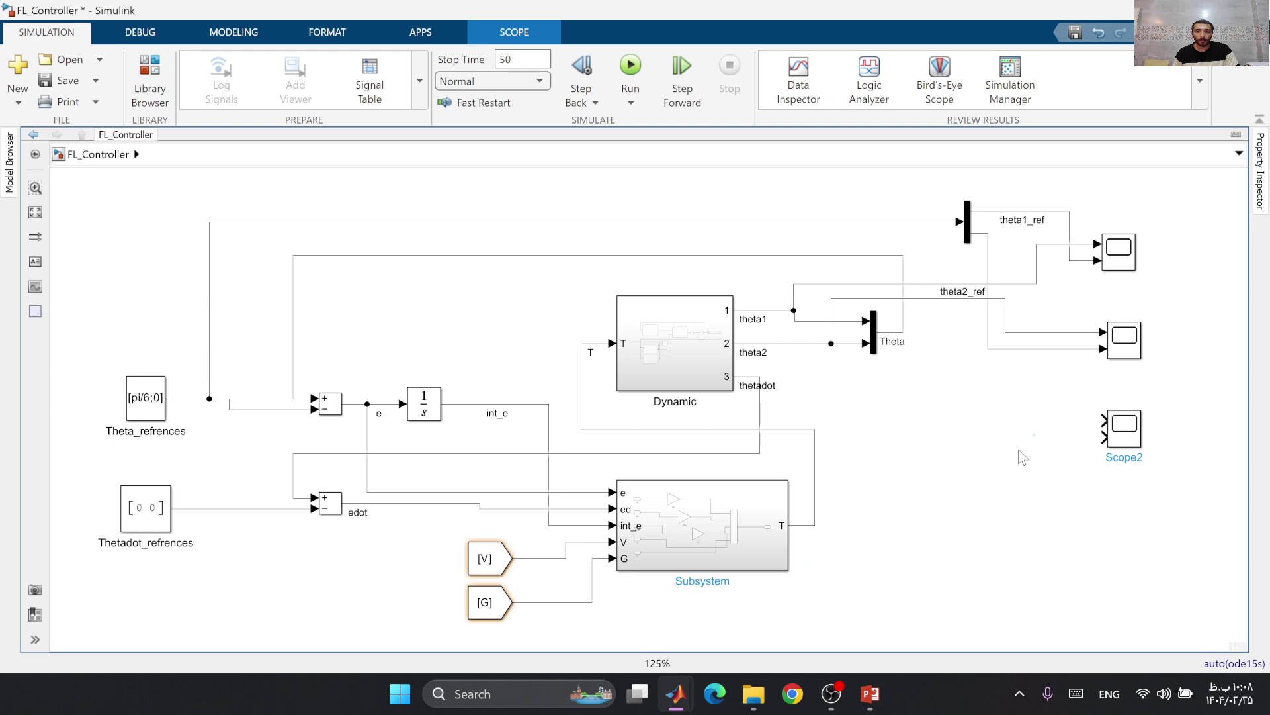
pyautogui.click(1096, 425)
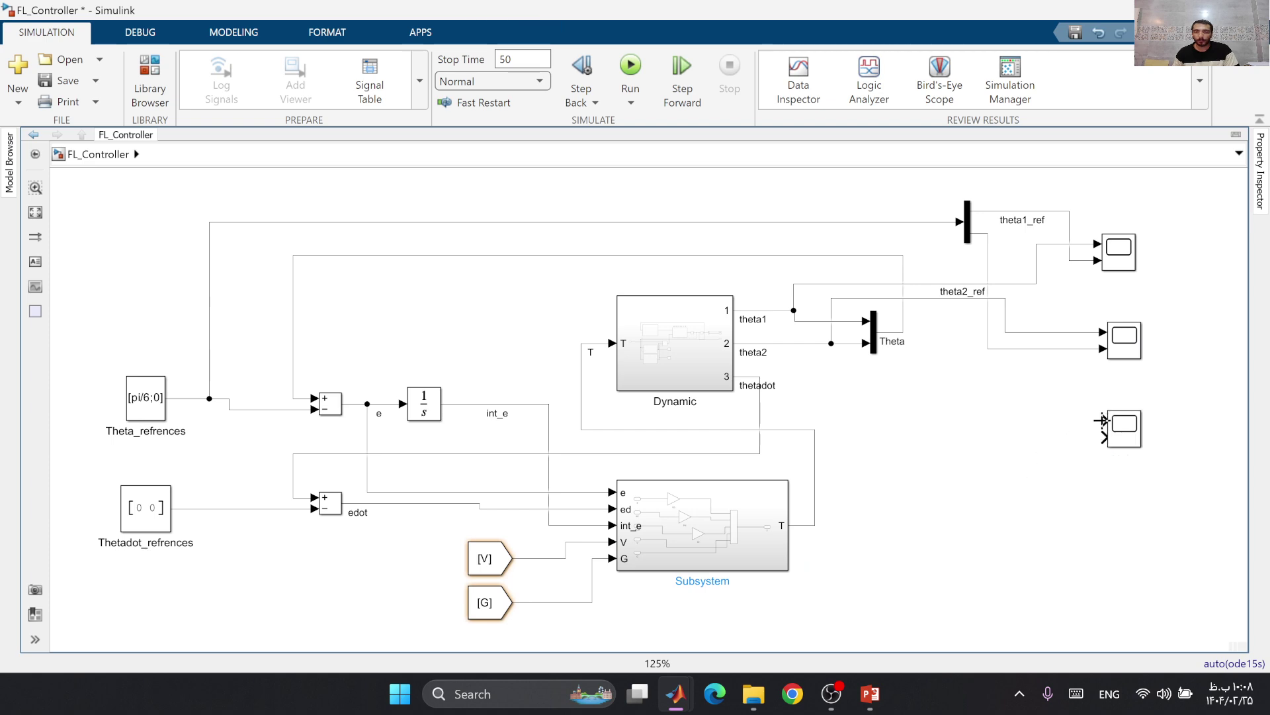
# Step: Place a copy of the Demux fed by a branch of the T signal, and connect its first output to the new scope's first input
pyautogui.moveTo(873, 331); pyautogui.dragTo(894, 473)
pyautogui.press('Delete')
pyautogui.moveTo(968, 228)
pyautogui.mouseDown()
pyautogui.moveTo(924, 482)
pyautogui.moveTo(814, 475)
pyautogui.mouseUp()
pyautogui.moveTo(928, 463); pyautogui.dragTo(1100, 423)
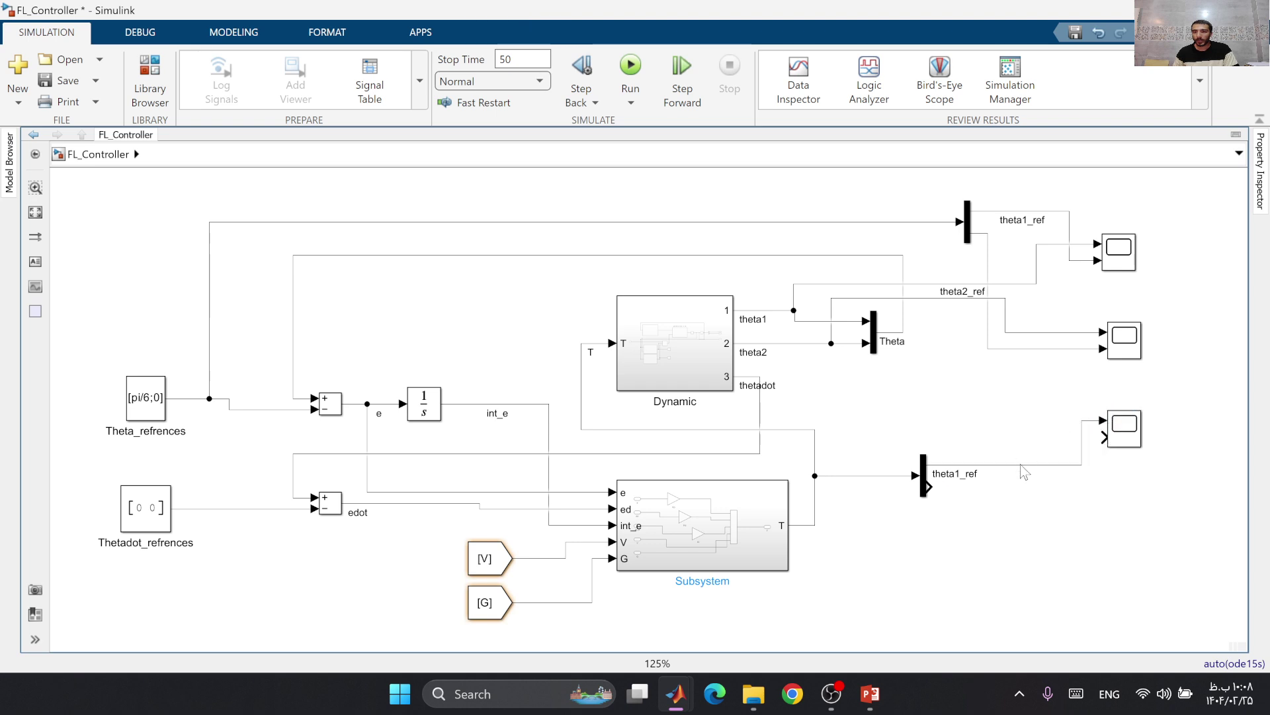
# Step: Name the new Demux's first output Tau1, and connect its second output to the scope's second input as Tau2
pyautogui.doubleClick(969, 475)
pyautogui.write('Tau1')
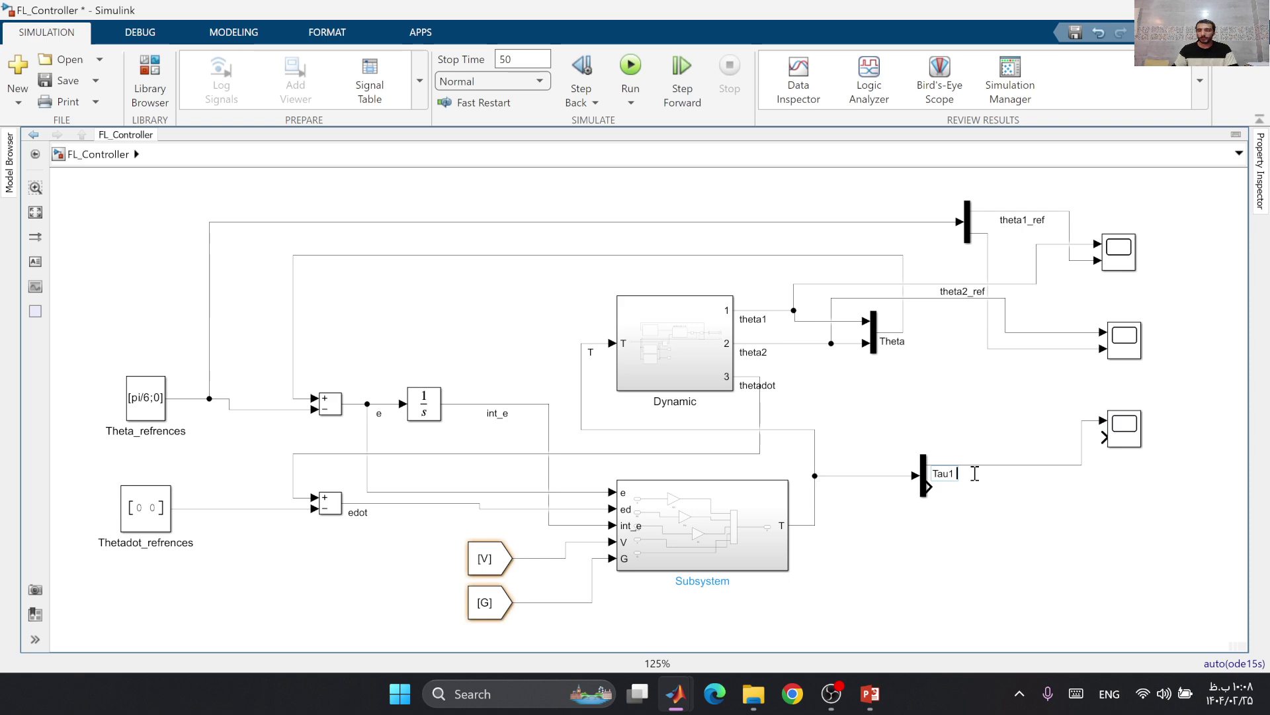
pyautogui.click(996, 506)
pyautogui.moveTo(933, 491); pyautogui.dragTo(1104, 439)
pyautogui.doubleClick(976, 495)
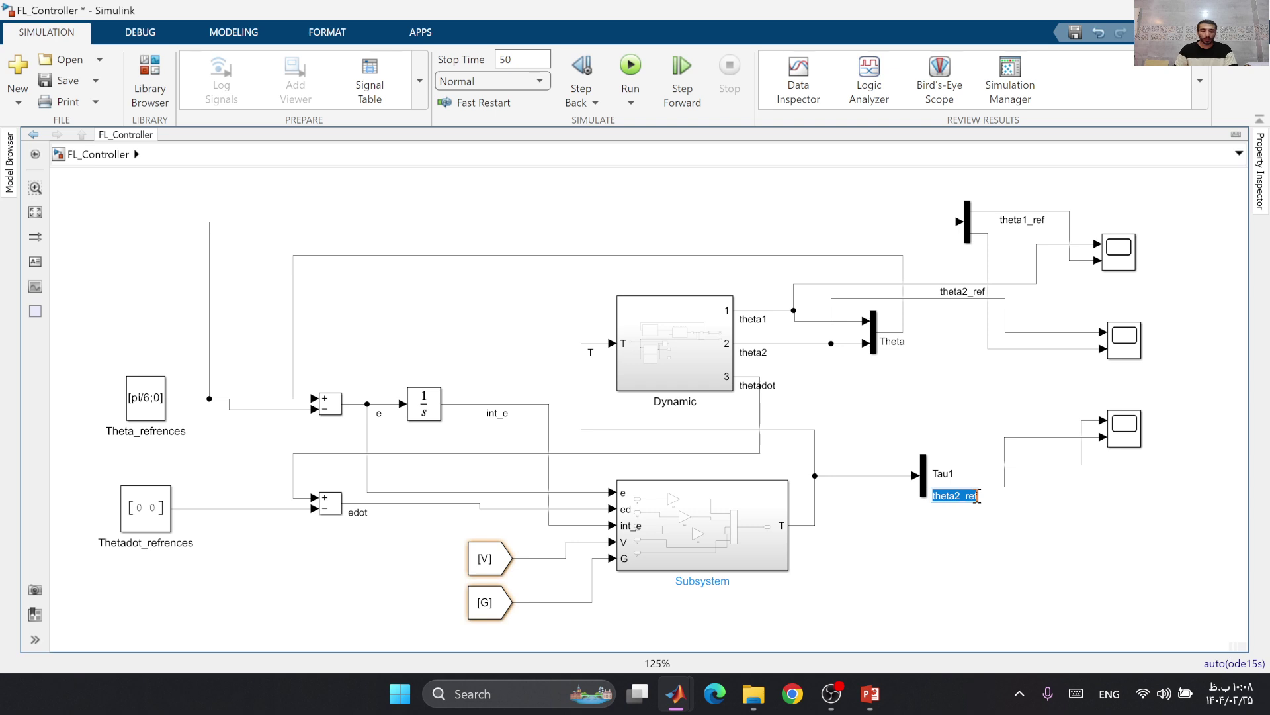
pyautogui.write('Tau2')
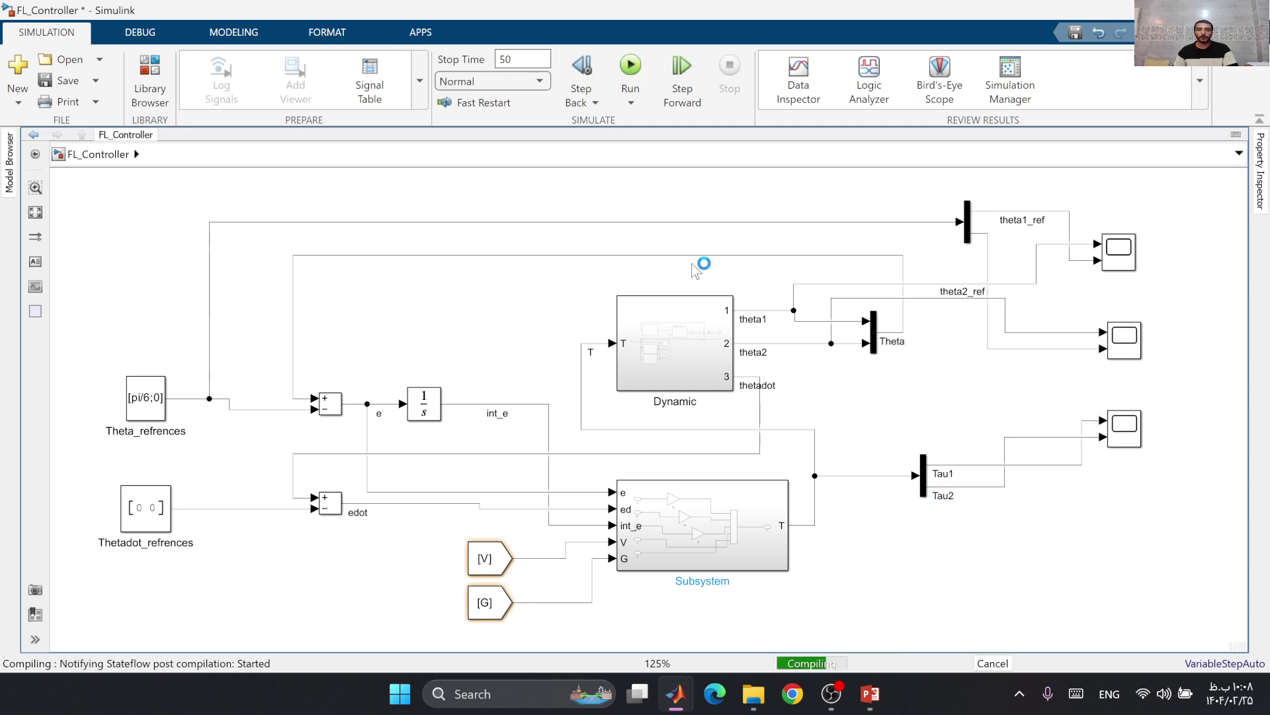
# Step: Run the simulation, examine Tau1 and Tau2 in an enlarged scope window, and close all scopes
pyautogui.hotkey('ctrl', 't')
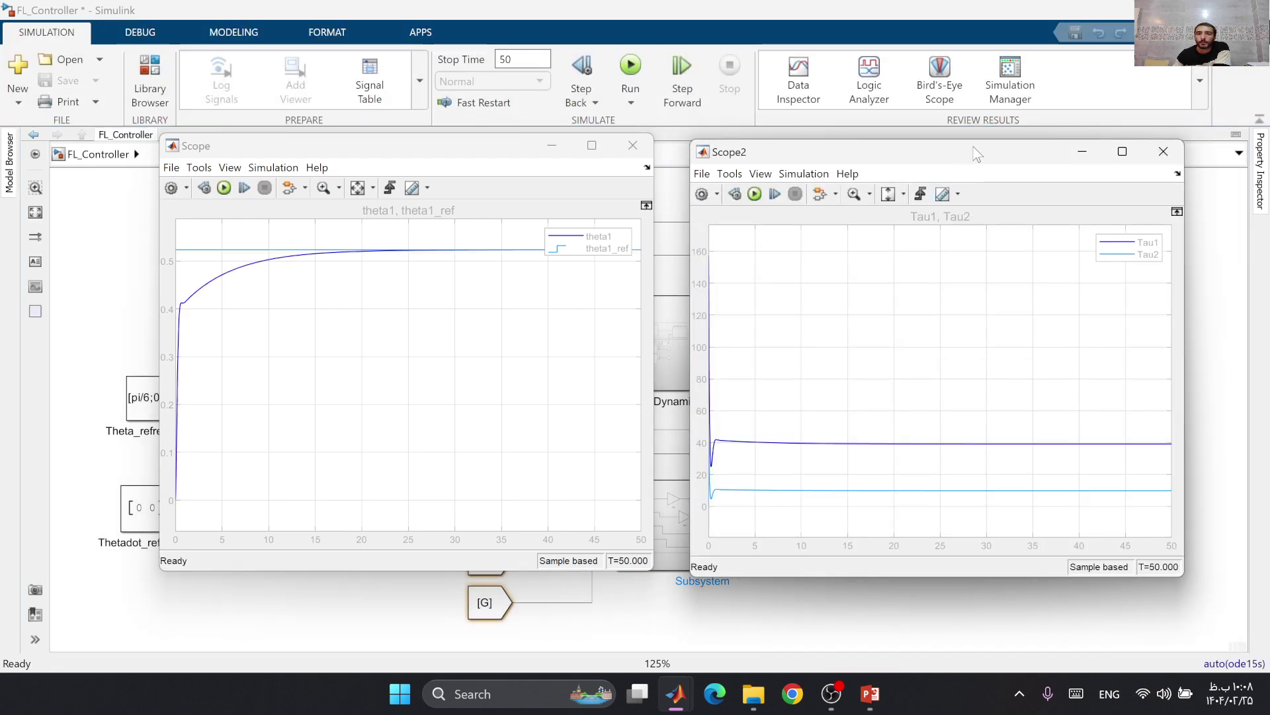
pyautogui.click(948, 158)
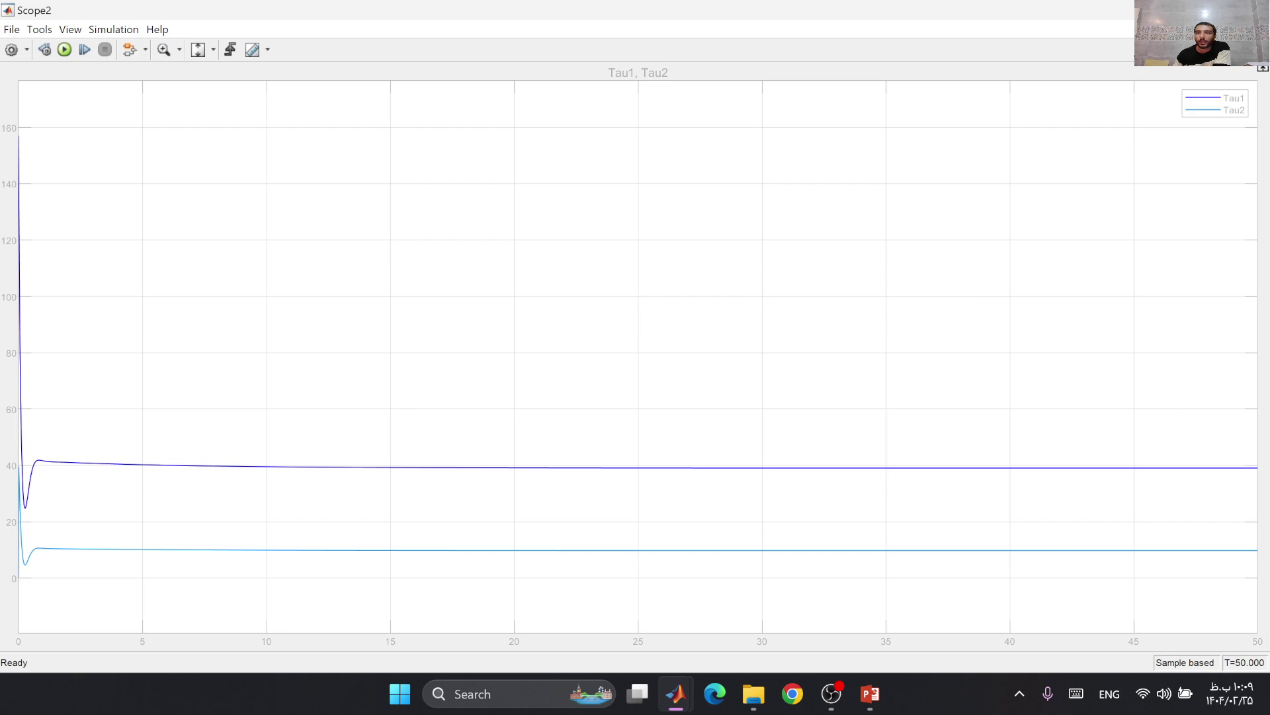
pyautogui.click(1252, 11)
pyautogui.click(1162, 157)
pyautogui.click(628, 156)
pyautogui.click(631, 150)
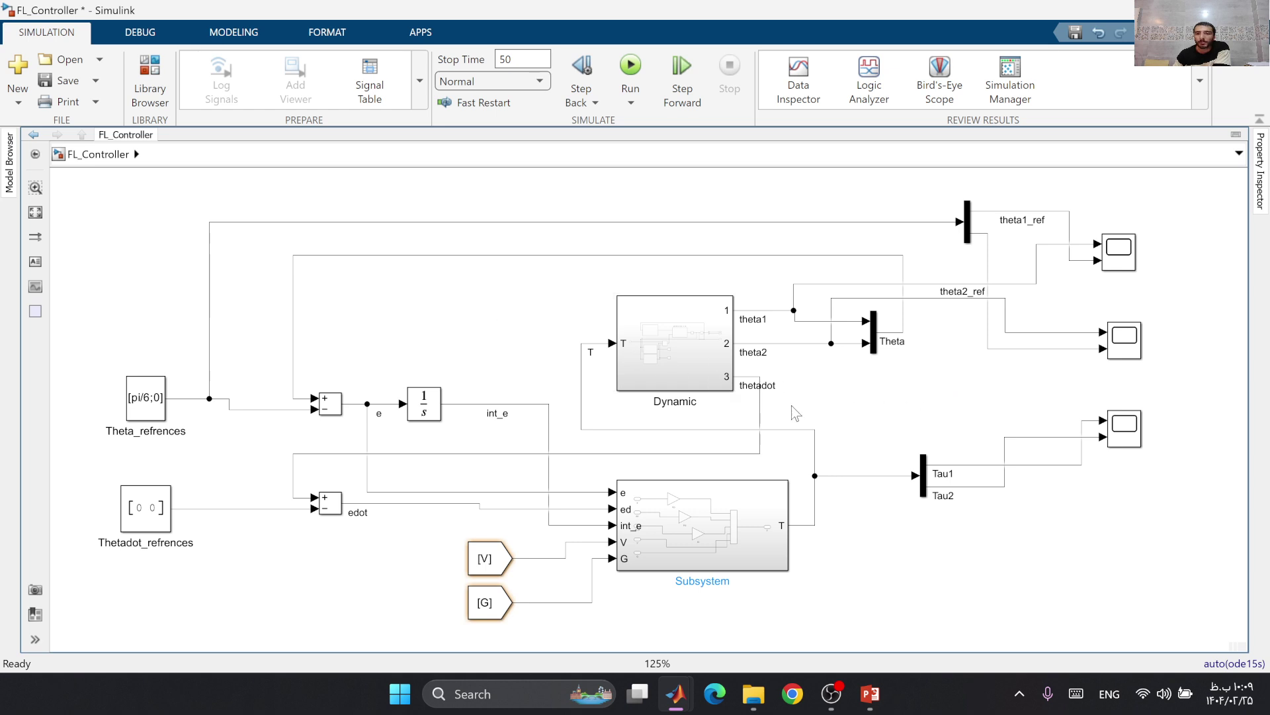
# Step: Open the controller subsystem and set the Kp gain to -10
pyautogui.doubleClick(713, 502)
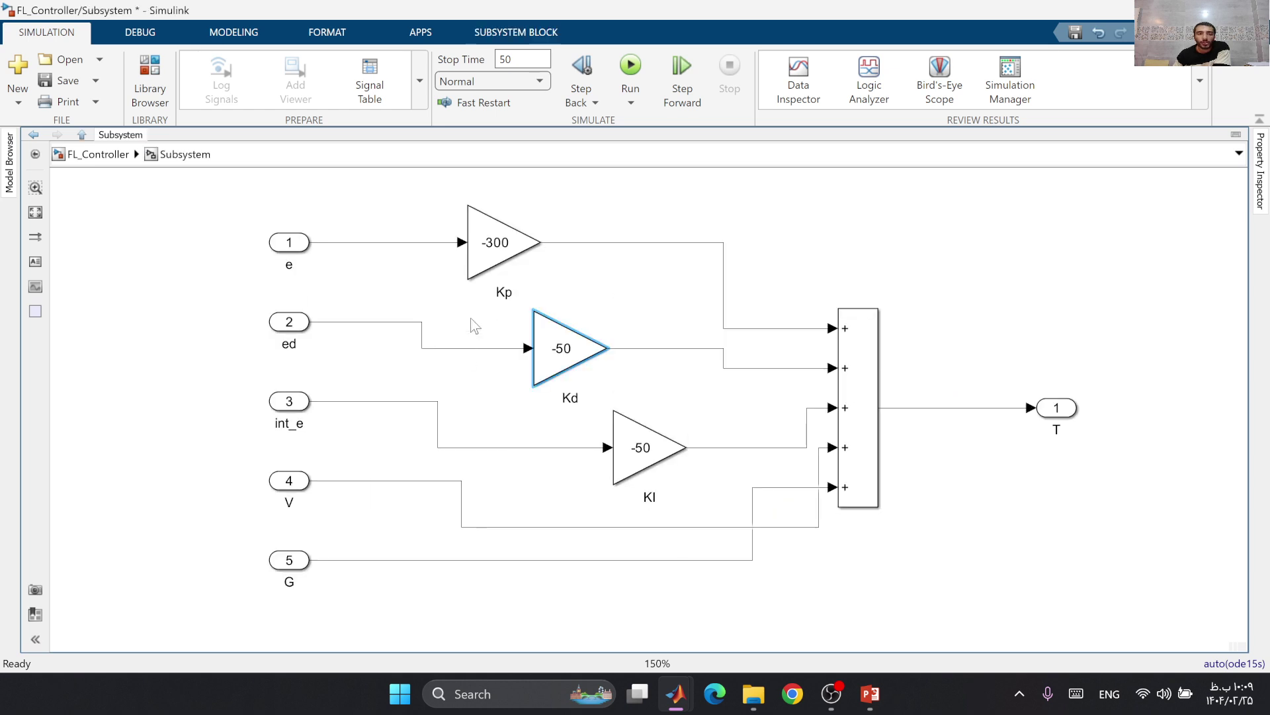
pyautogui.doubleClick(491, 261)
pyautogui.write('-10')
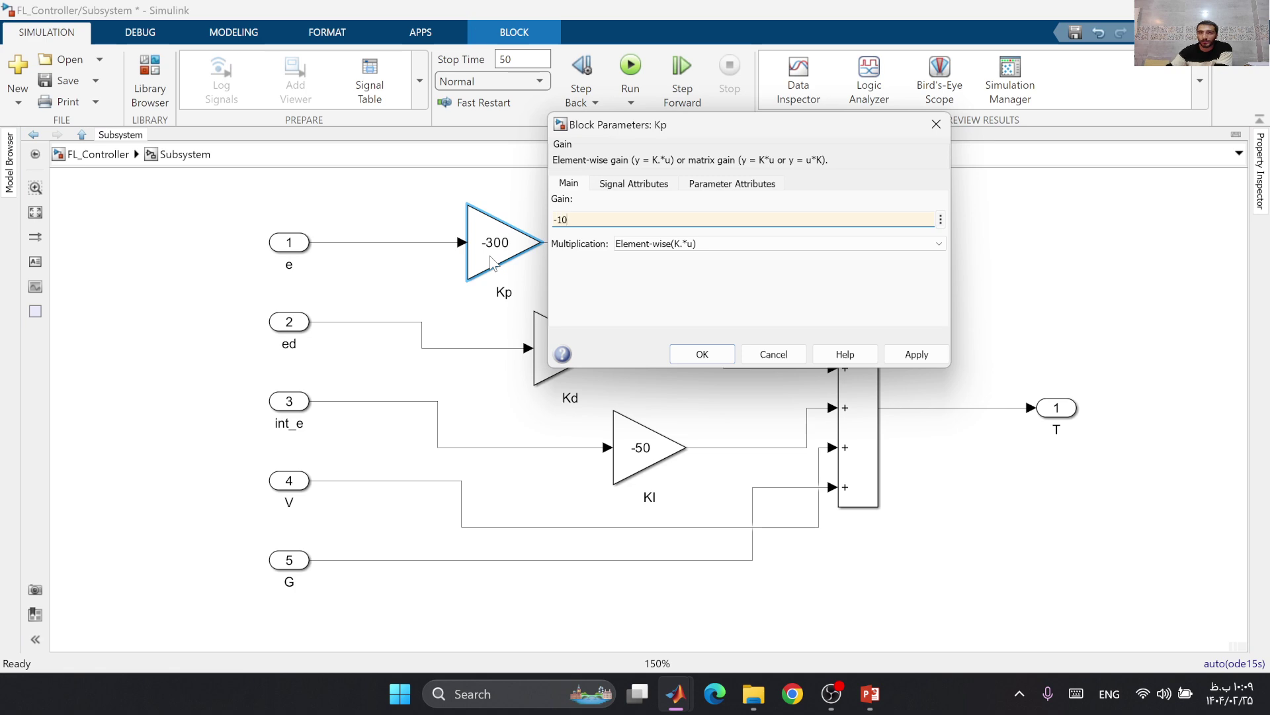
pyautogui.press('Return')
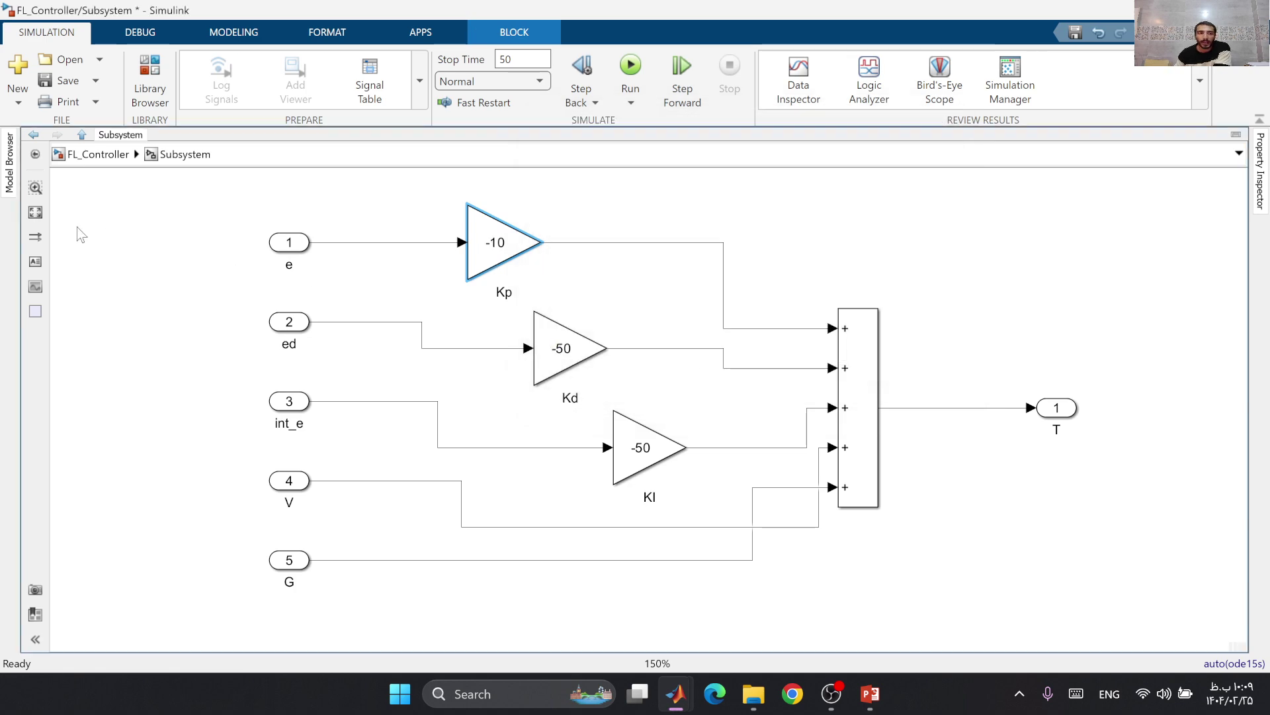
# Step: Run the simulation, examine the torque, theta1 and theta2 responses, and close the scope windows
pyautogui.click(35, 212)
pyautogui.click(635, 80)
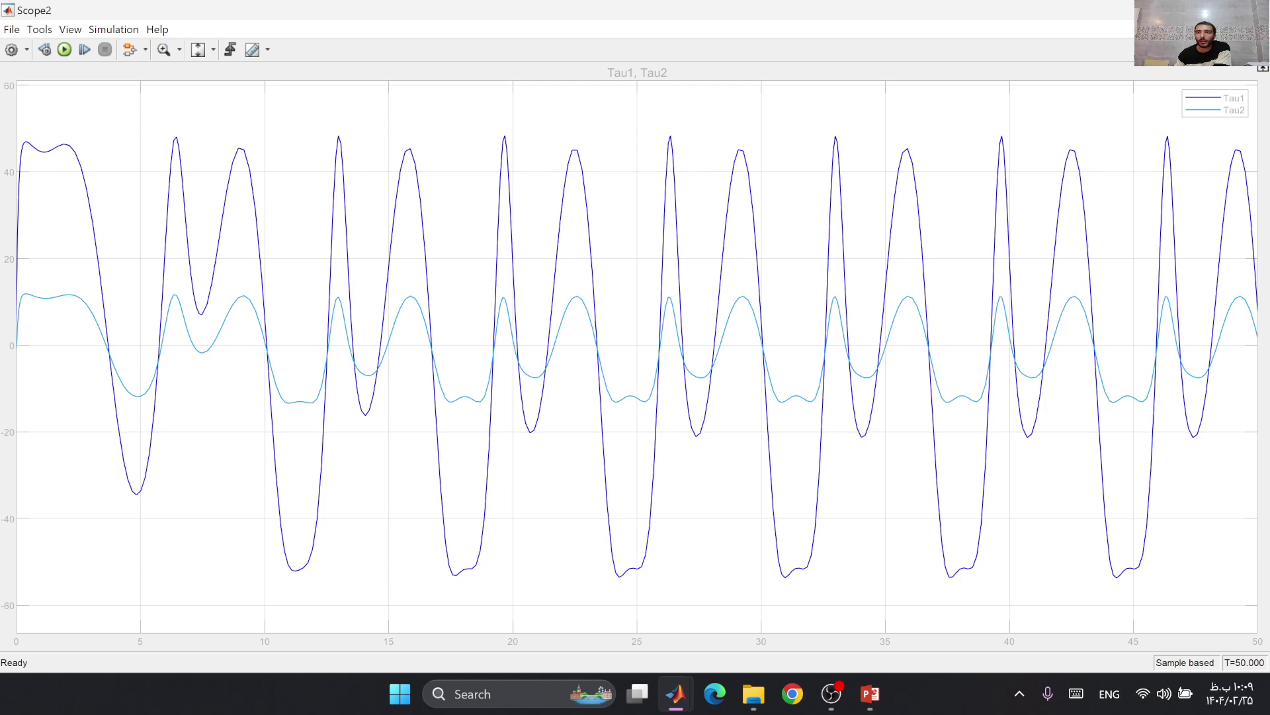
pyautogui.click(1254, 10)
pyautogui.click(629, 141)
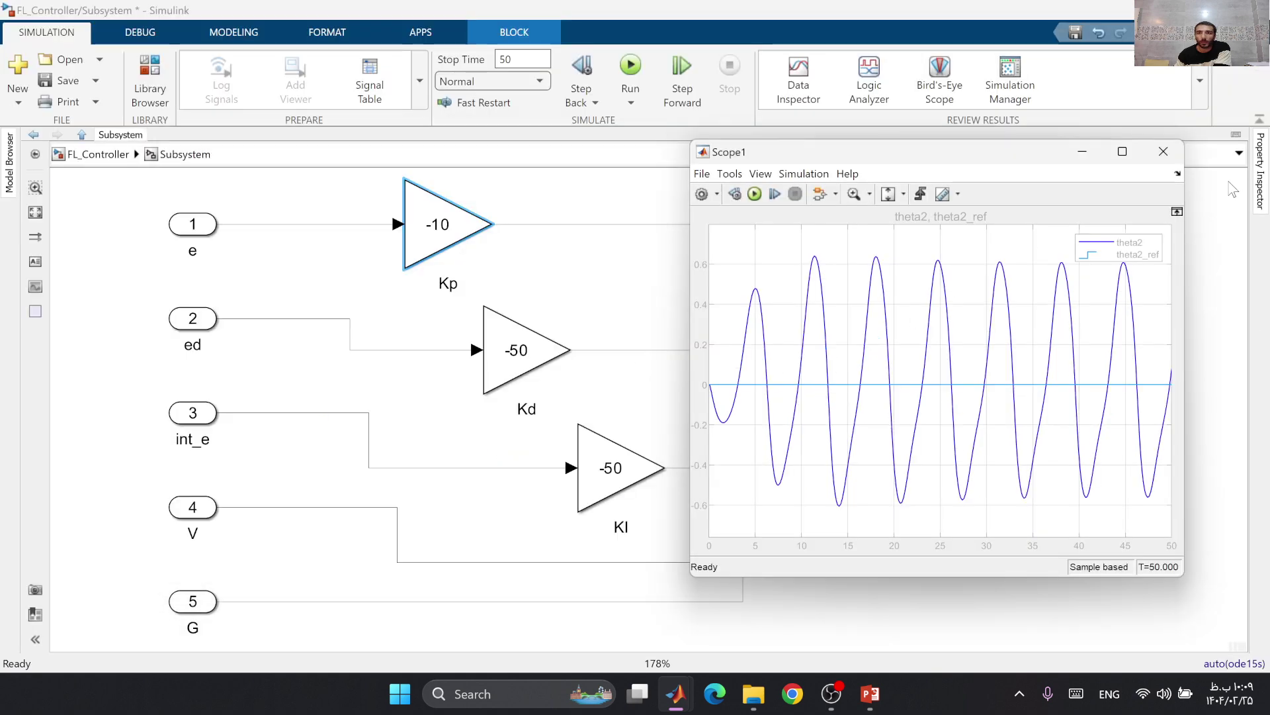
pyautogui.click(1163, 151)
# Step: Set the Kp gain in the controller subsystem to -80
pyautogui.doubleClick(460, 241)
pyautogui.write('-80')
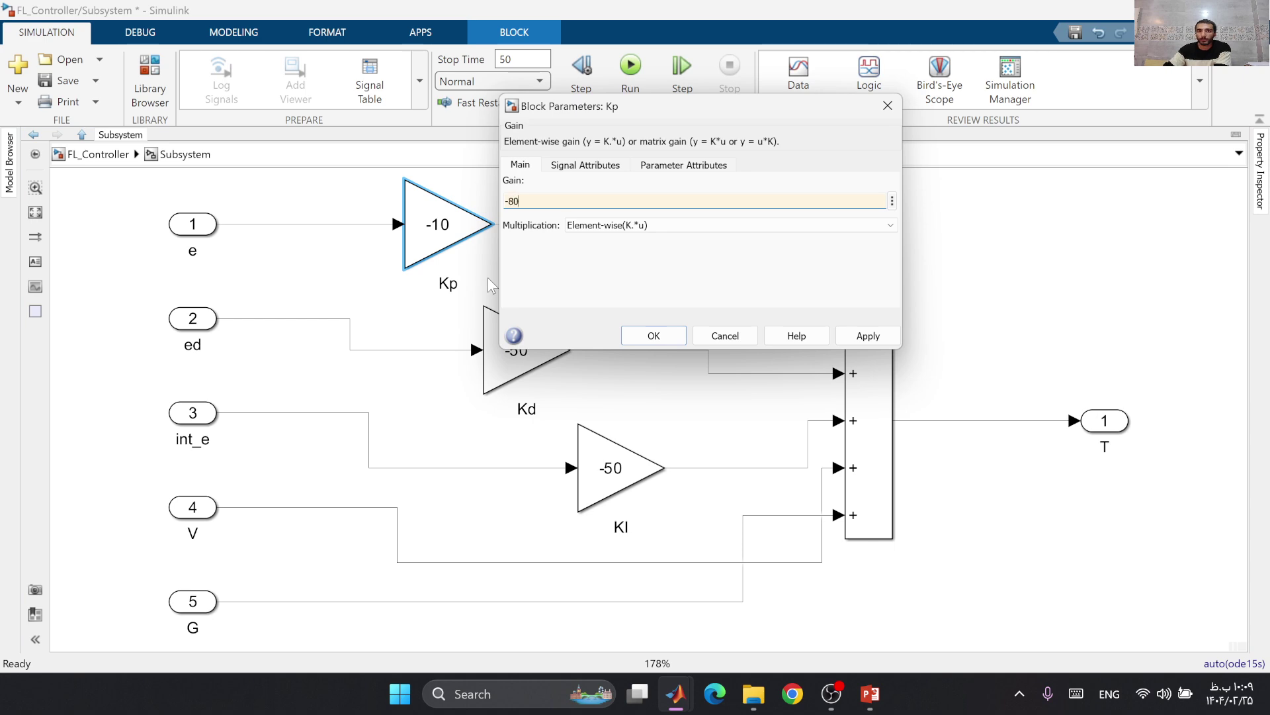
pyautogui.click(868, 335)
pyautogui.click(653, 336)
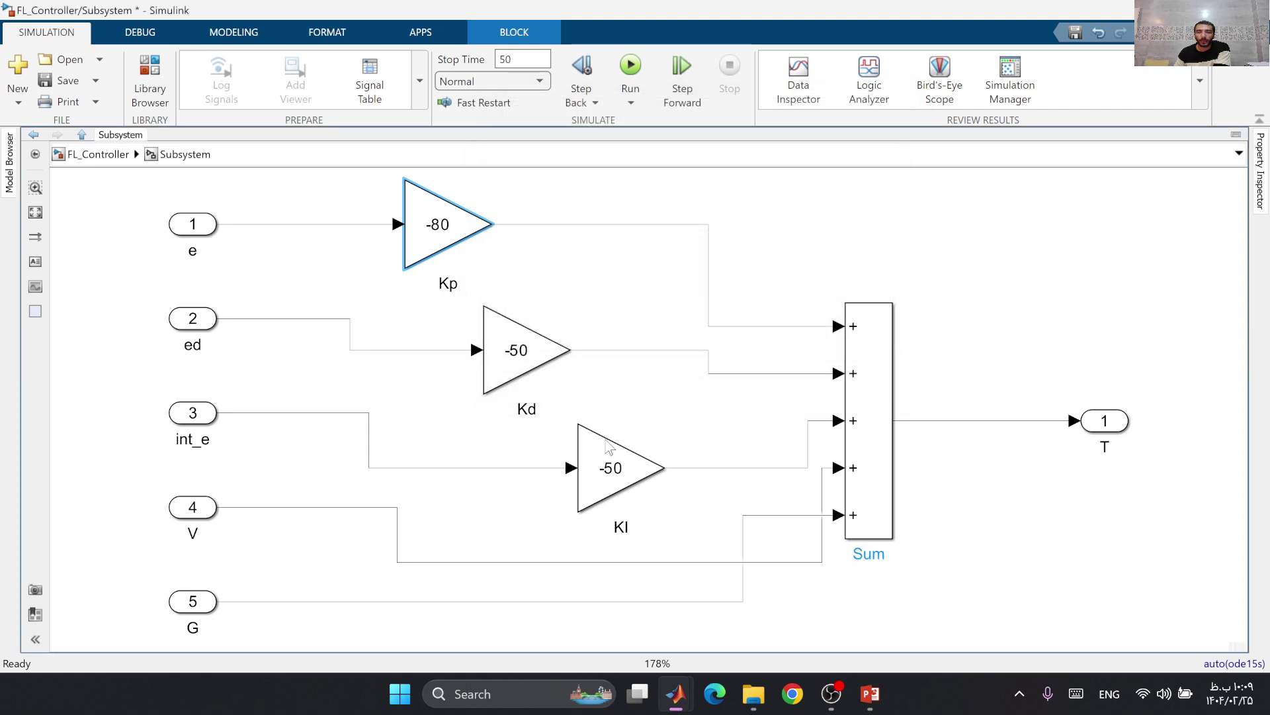
# Step: Set the KI gain in the controller subsystem to -100
pyautogui.click(609, 471)
pyautogui.doubleClick(609, 471)
pyautogui.write('-100')
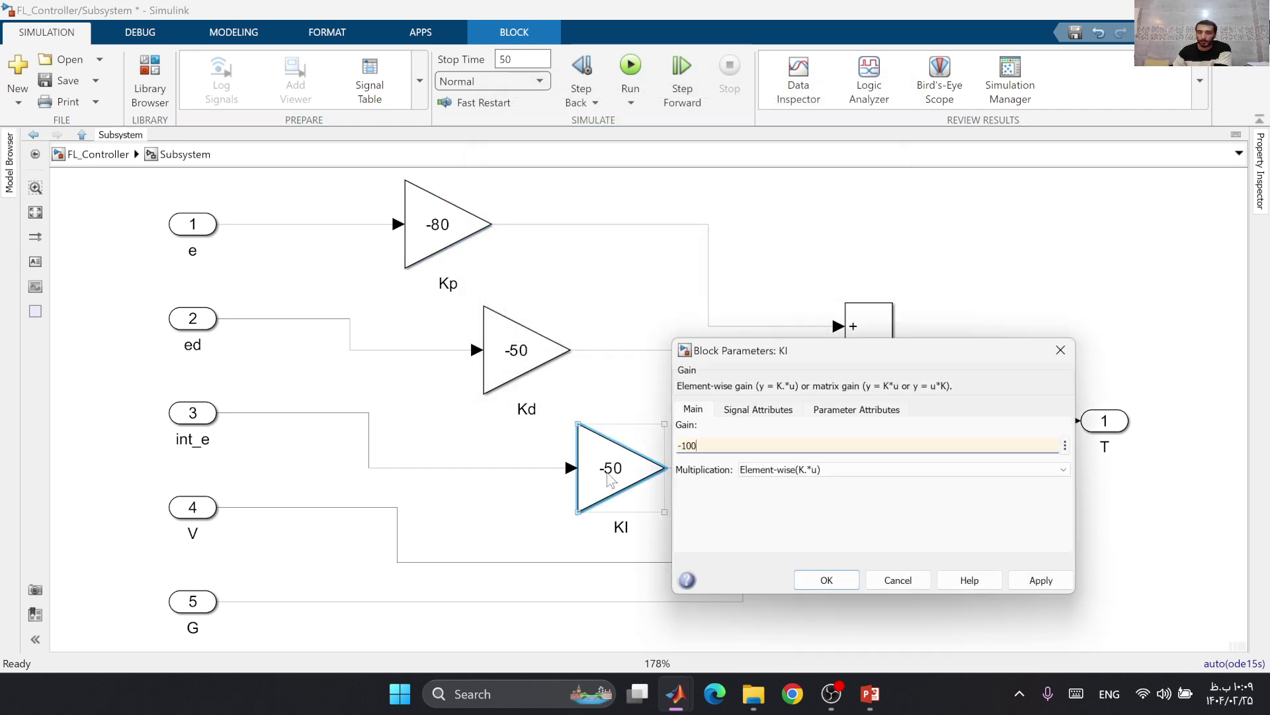
pyautogui.click(1041, 579)
pyautogui.click(827, 580)
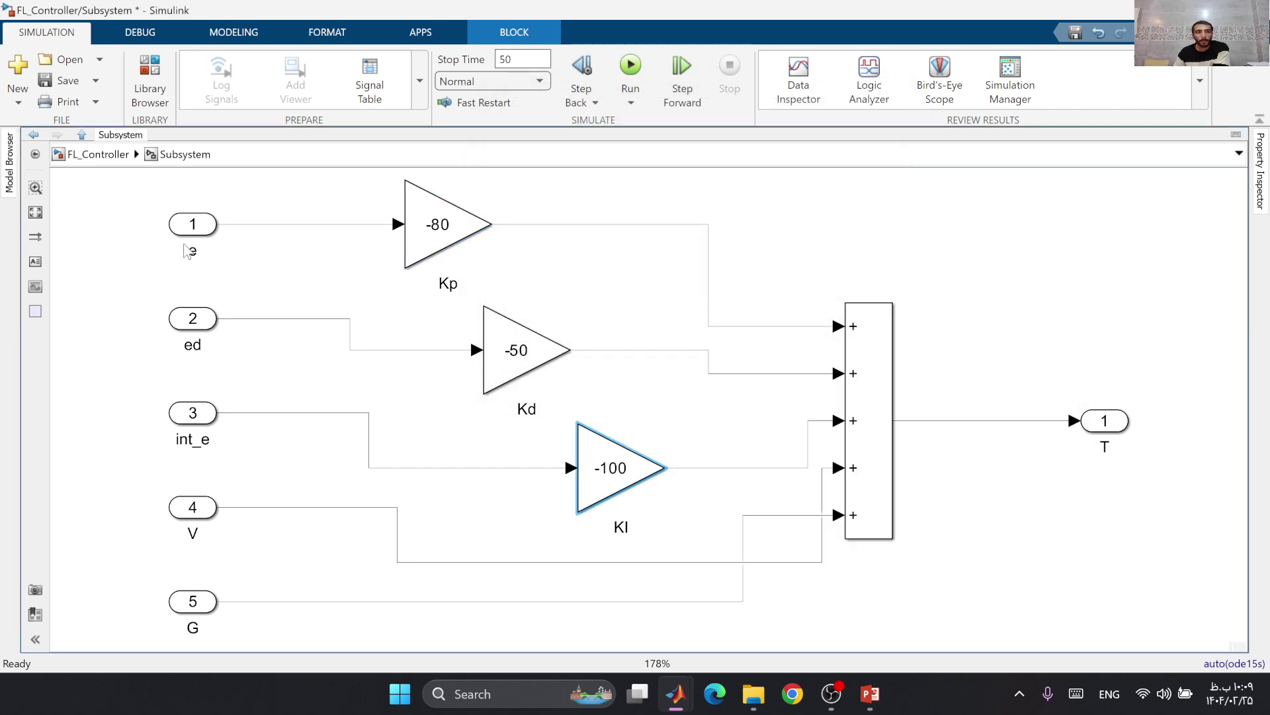
# Step: Run the simulation, scale the Tau1 and Tau2 plot to fit both axes, and close the torque scope after examining it
pyautogui.click(631, 66)
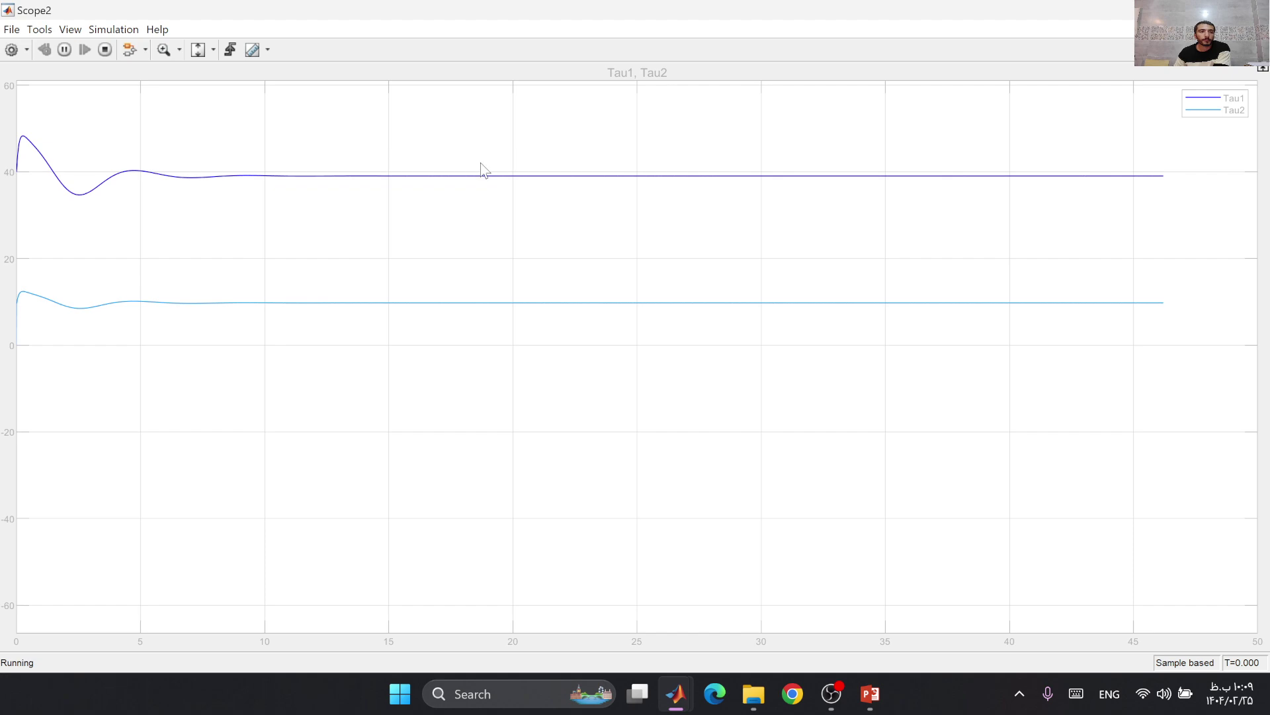
pyautogui.click(213, 51)
pyautogui.click(199, 97)
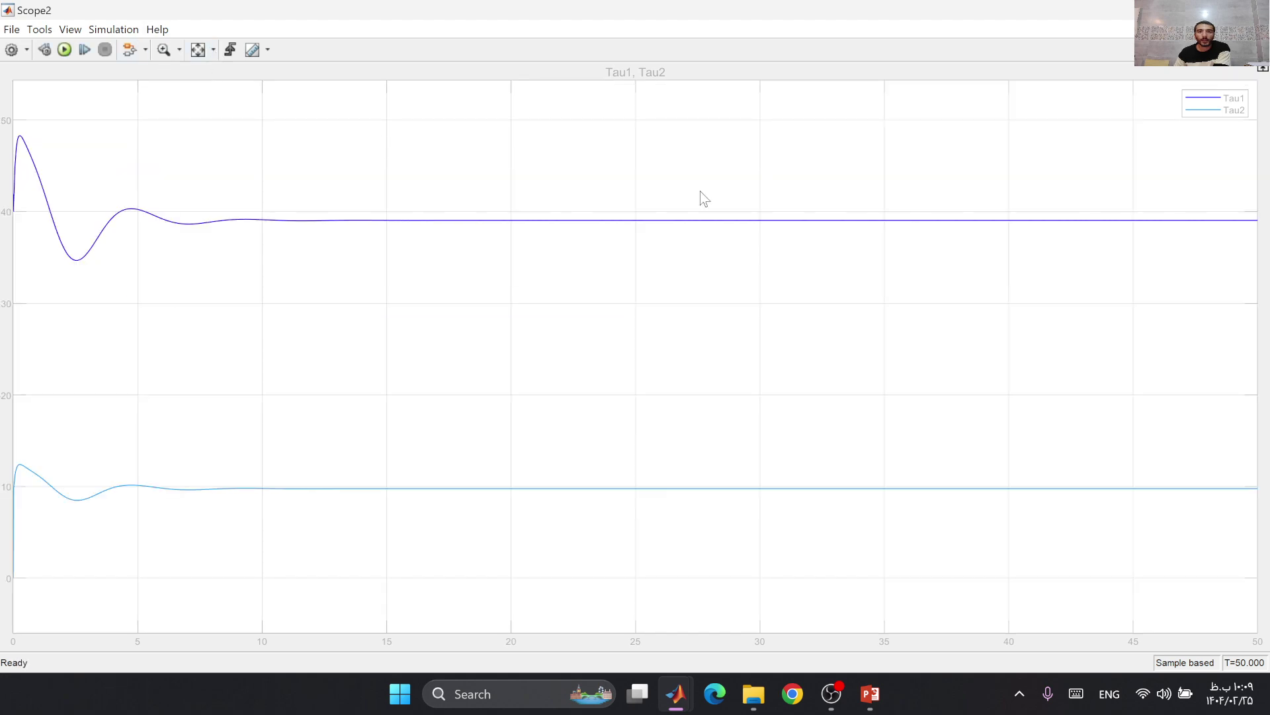
pyautogui.click(1210, 10)
pyautogui.moveTo(797, 161); pyautogui.dragTo(936, 182)
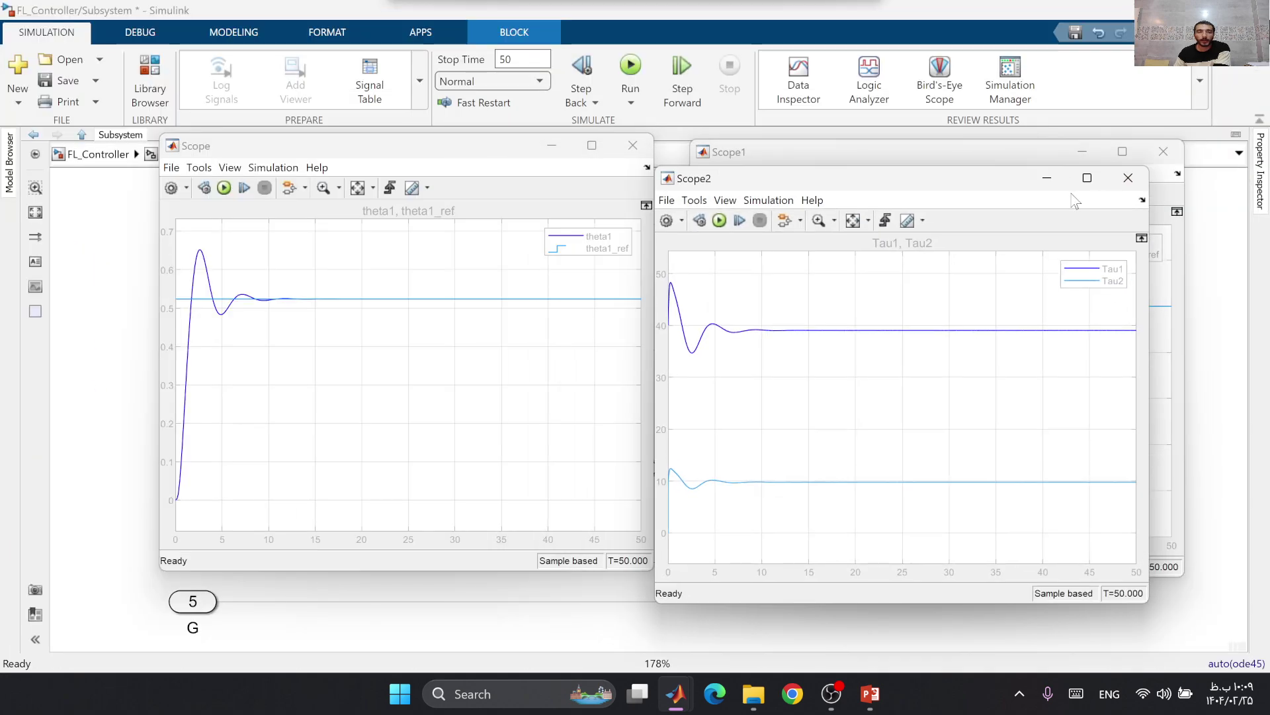
pyautogui.click(1128, 178)
# Step: Compare theta1 and theta2 with their references in enlarged scope windows, closing each after viewing
pyautogui.click(591, 147)
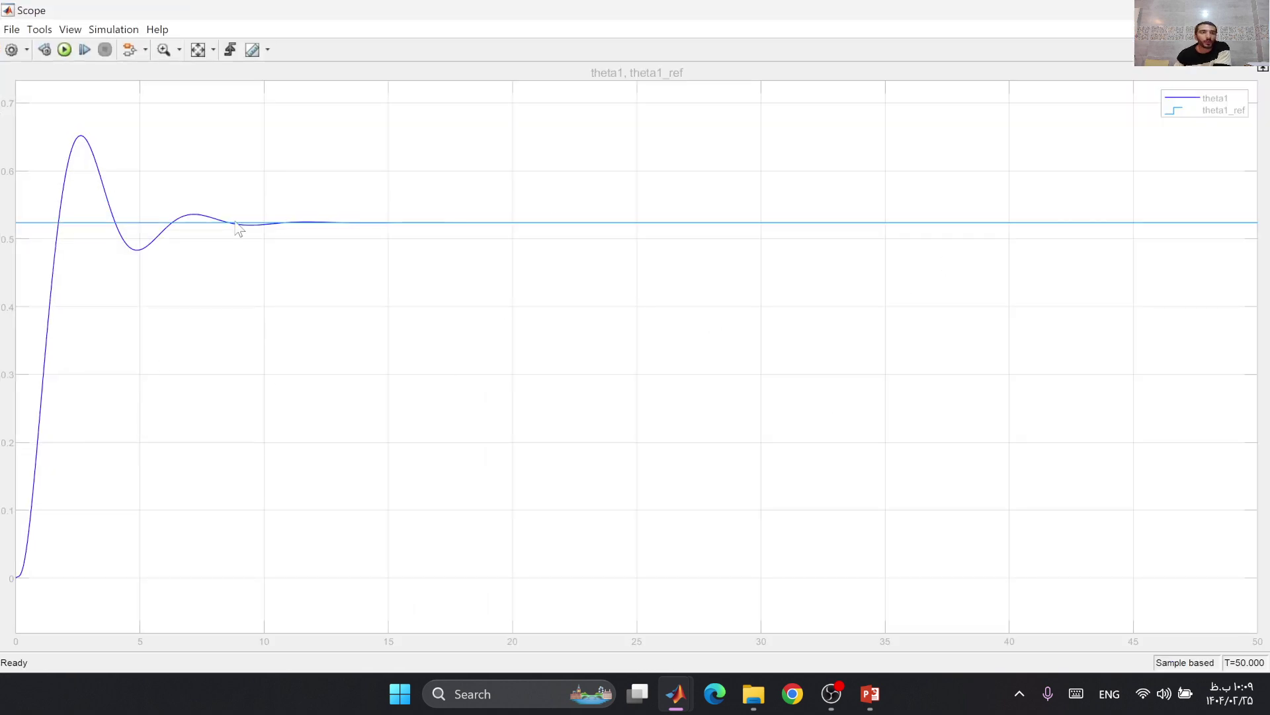
pyautogui.click(1253, 10)
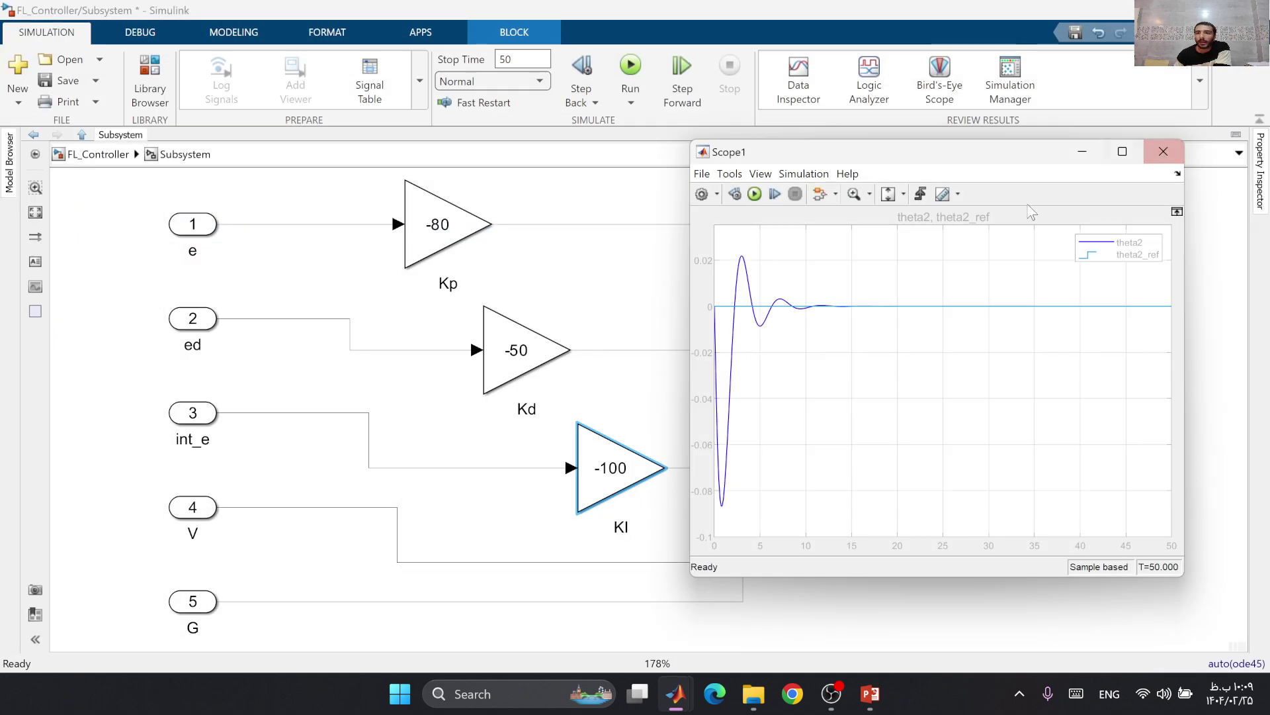
pyautogui.click(1127, 153)
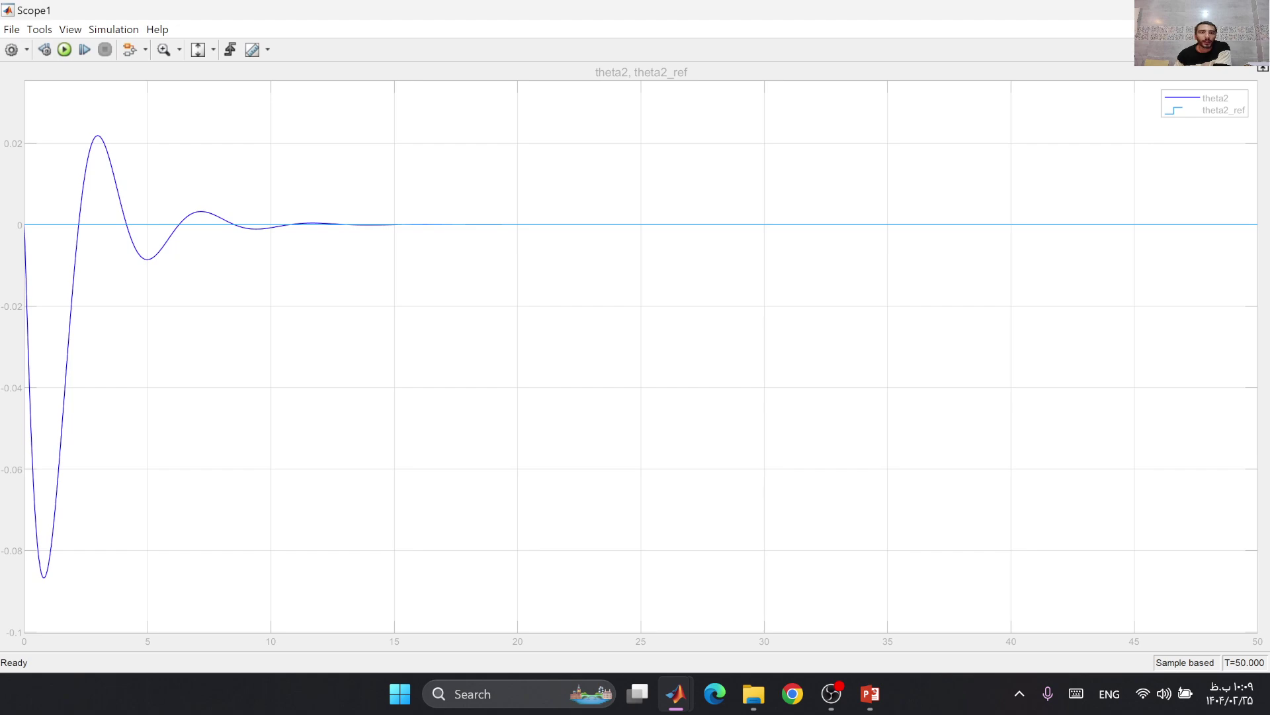
pyautogui.click(1253, 10)
# Step: Return to the top level of FL_Controller and open the Dynamic subsystem
pyautogui.click(98, 155)
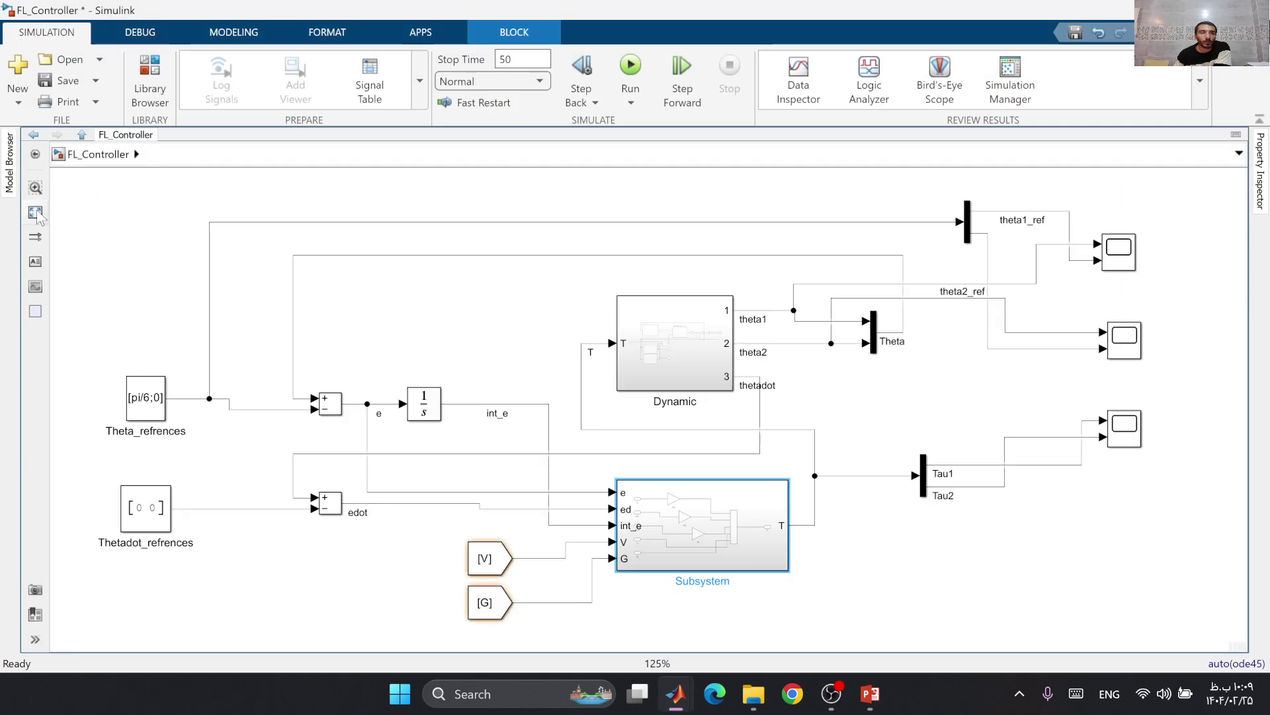
pyautogui.click(38, 211)
pyautogui.scroll(1, 593, 368)
pyautogui.scroll(-2, 583, 368)
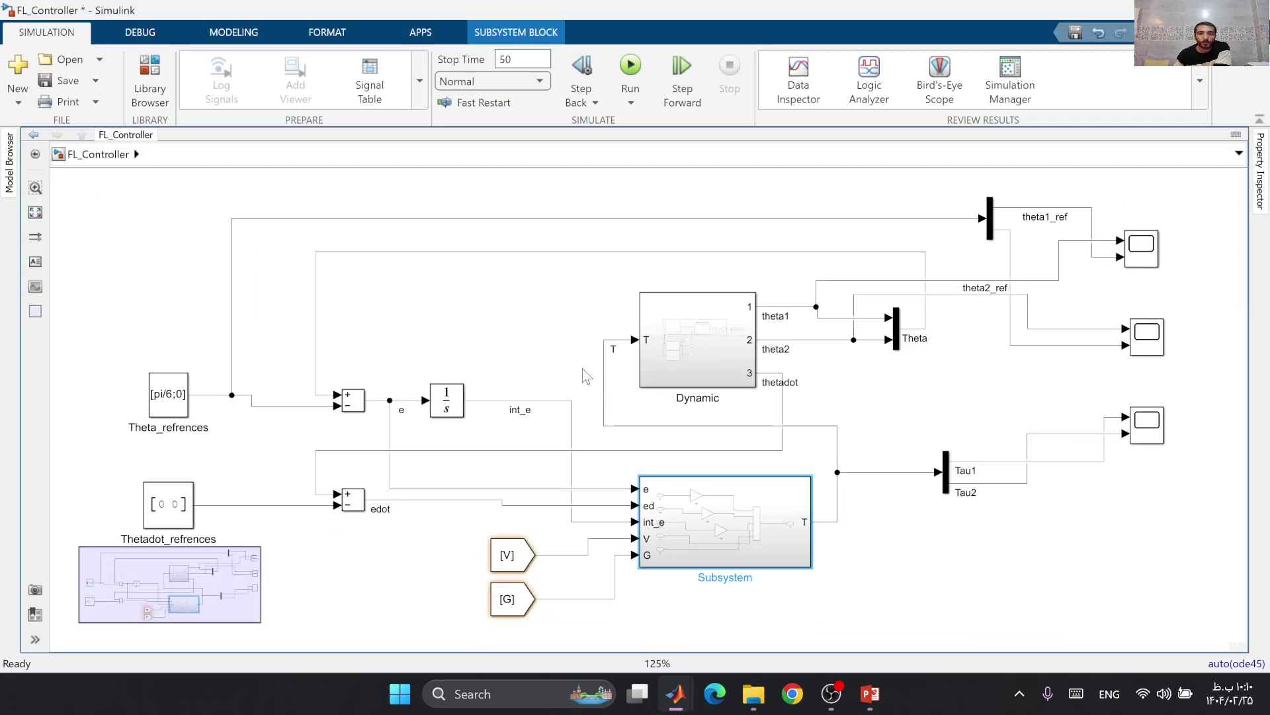
pyautogui.hscroll(1, 573, 376)
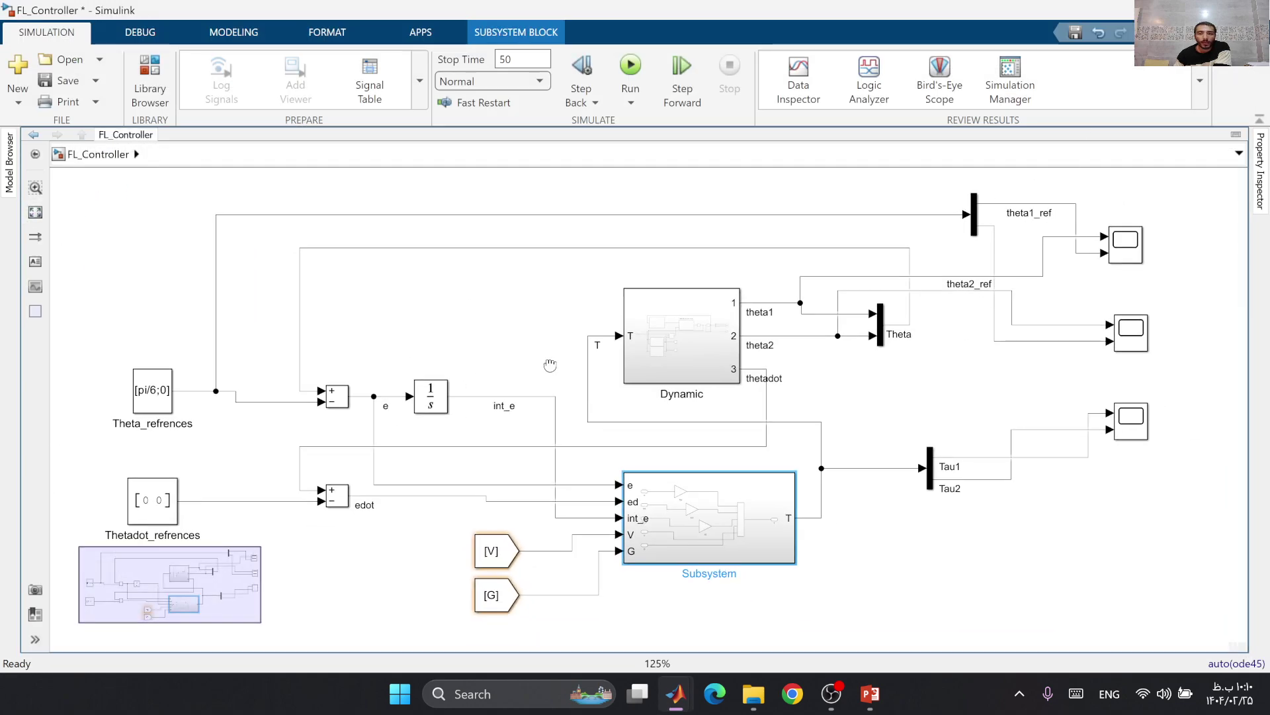
pyautogui.doubleClick(688, 347)
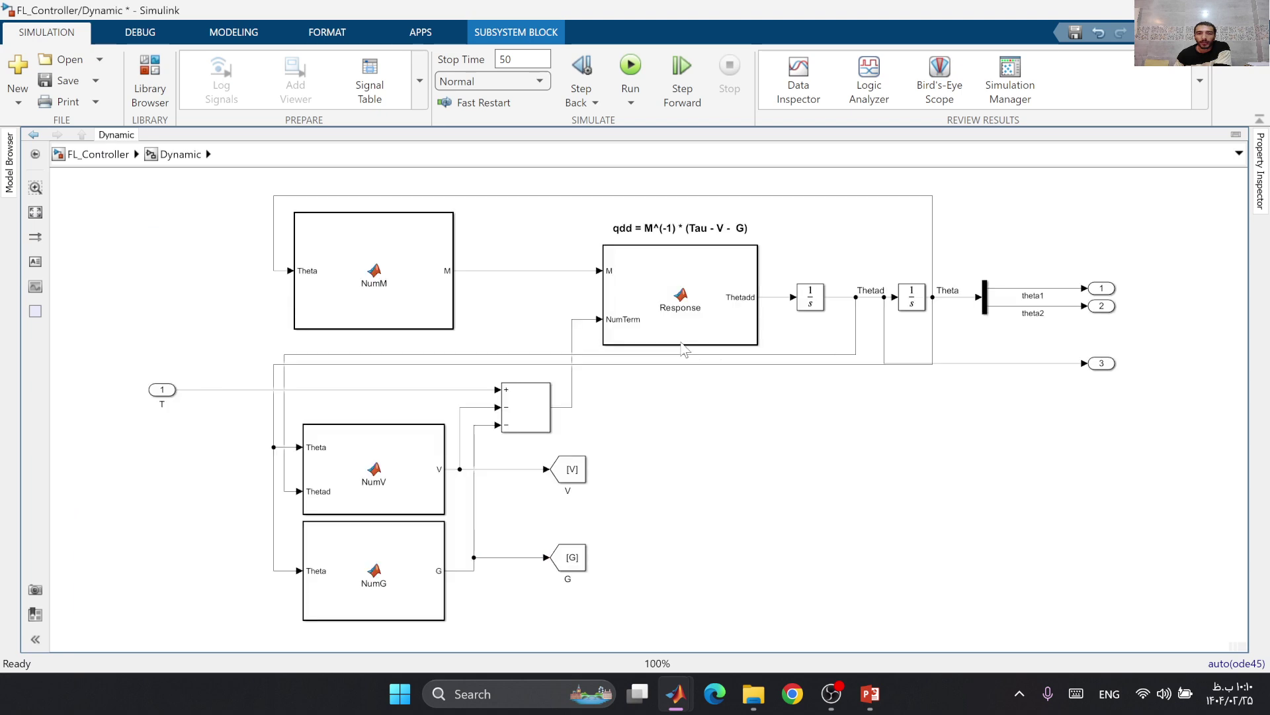
# Step: Set the initial condition of the integrator that follows the Response block to [0;pi/9]
pyautogui.doubleClick(816, 310)
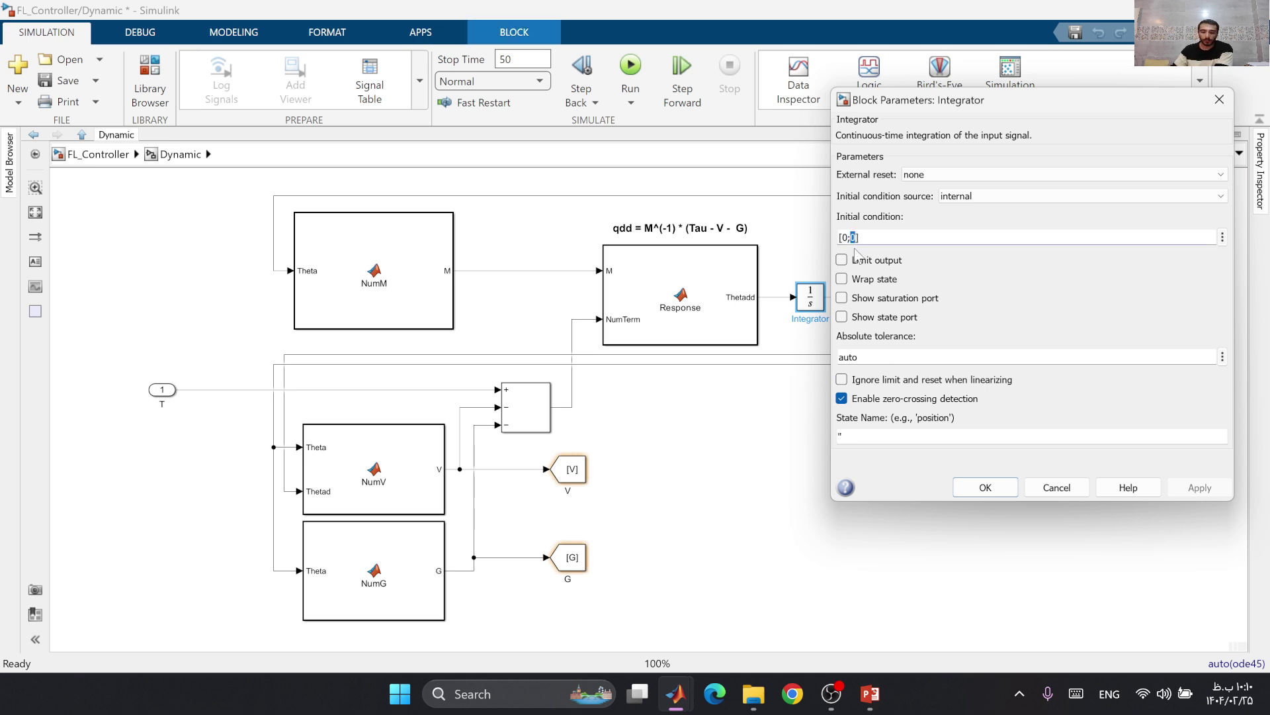
pyautogui.write('pi/9')
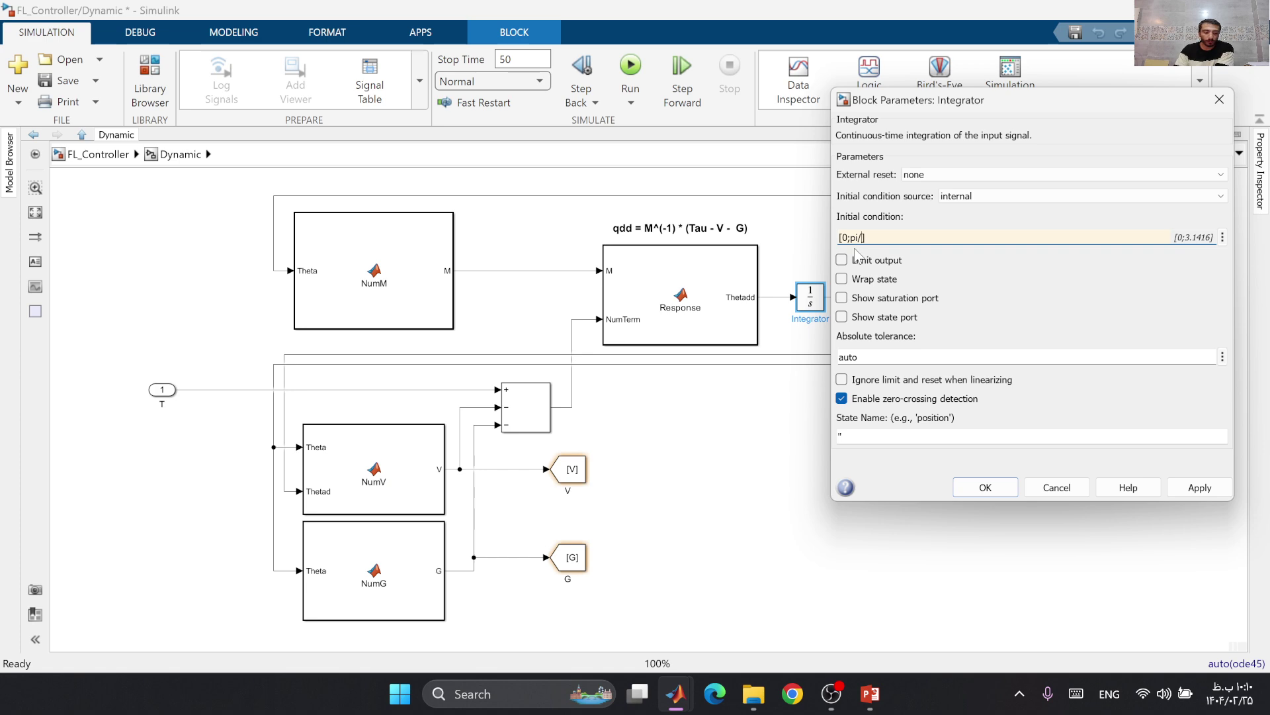
pyautogui.click(1199, 488)
pyautogui.click(990, 491)
# Step: Return to the top level of FL_Controller and set the Theta_refrences constant value to [pi/6;pi/3]
pyautogui.click(35, 212)
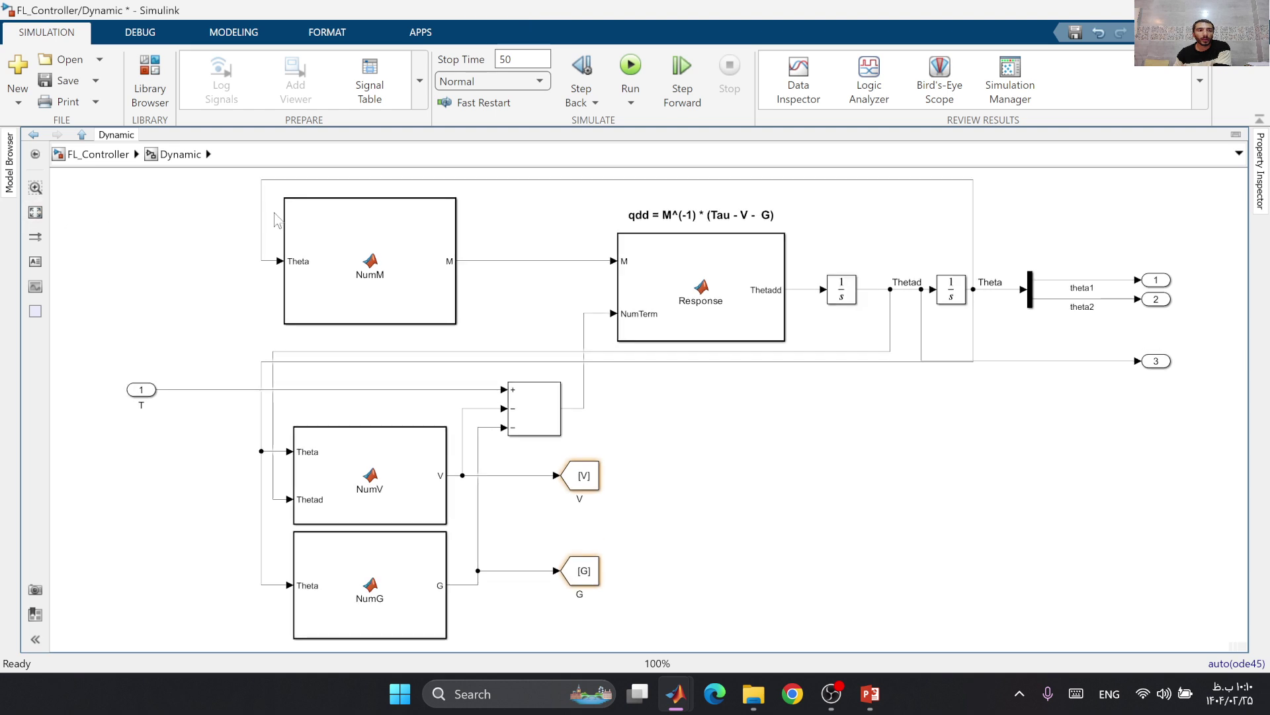
pyautogui.click(98, 154)
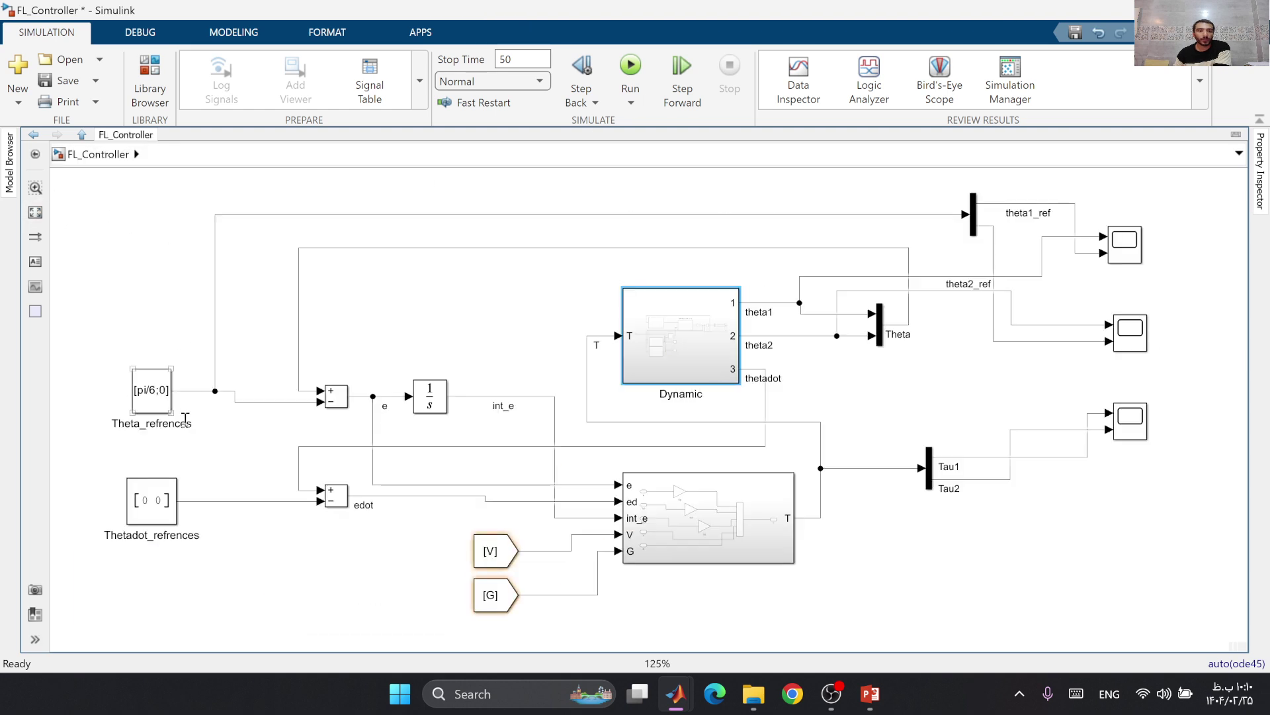
pyautogui.doubleClick(152, 390)
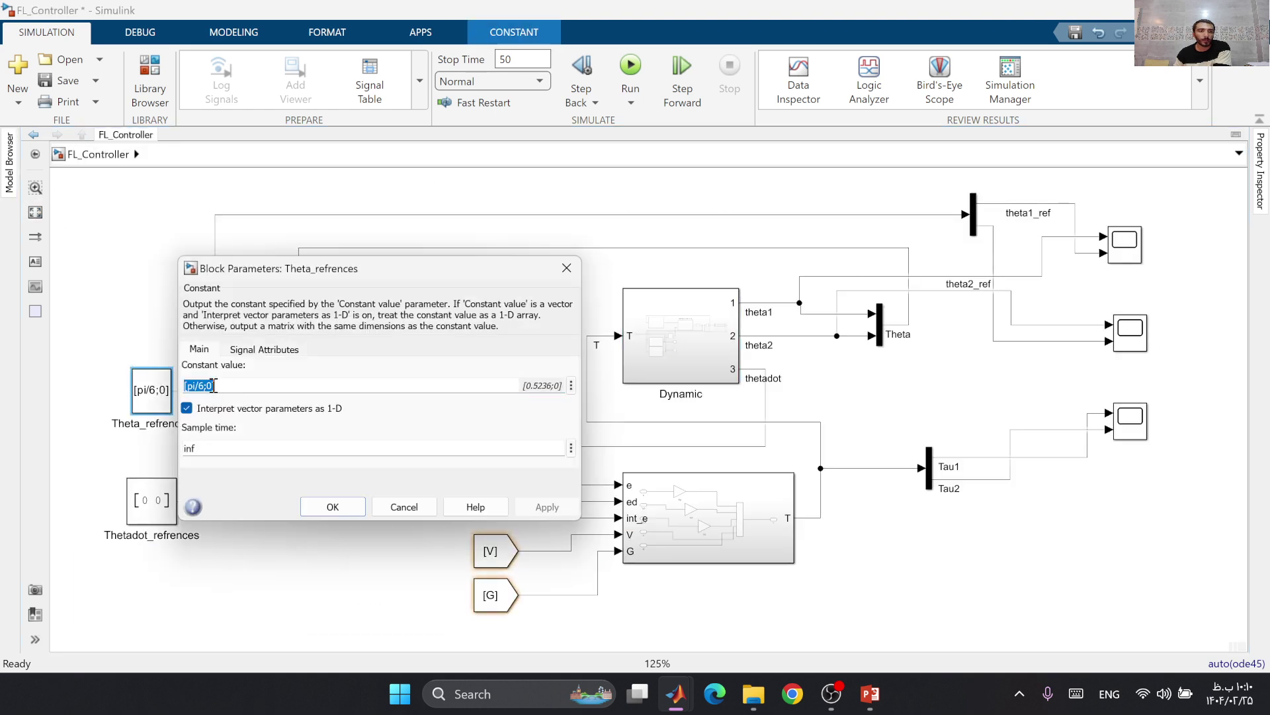
pyautogui.click(238, 448)
pyautogui.press('BackSpace')
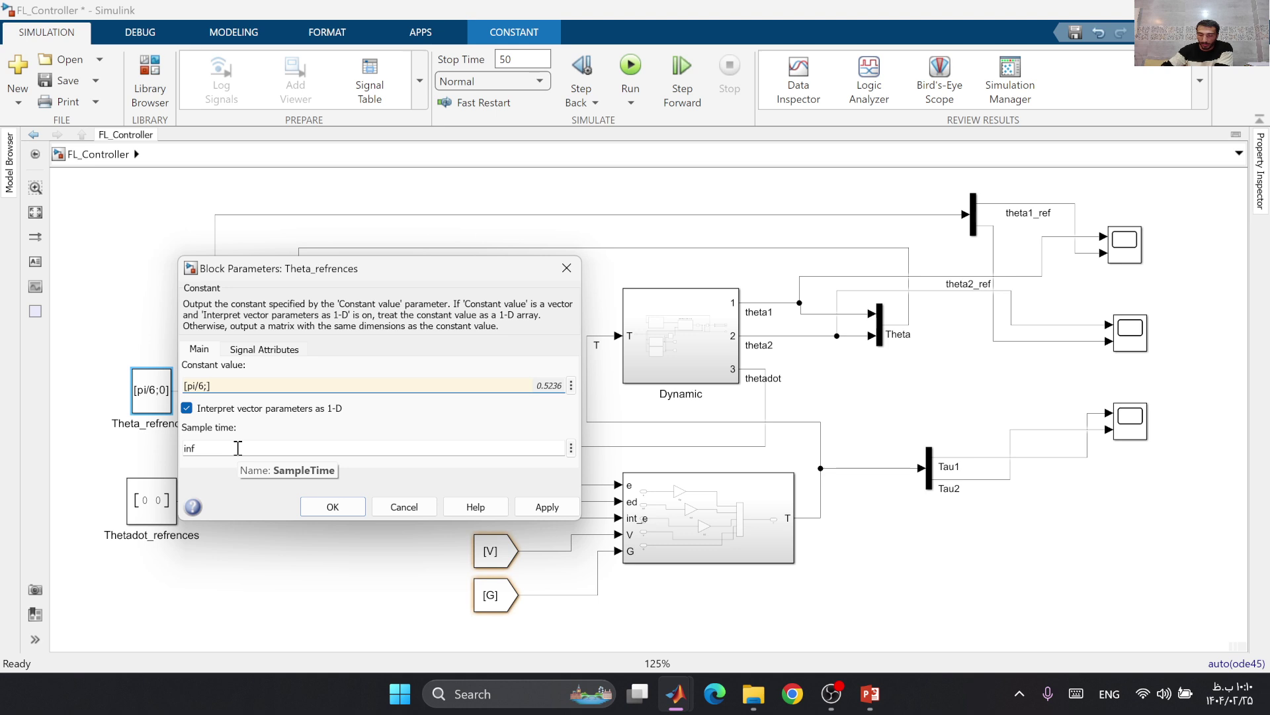
pyautogui.write('pi')
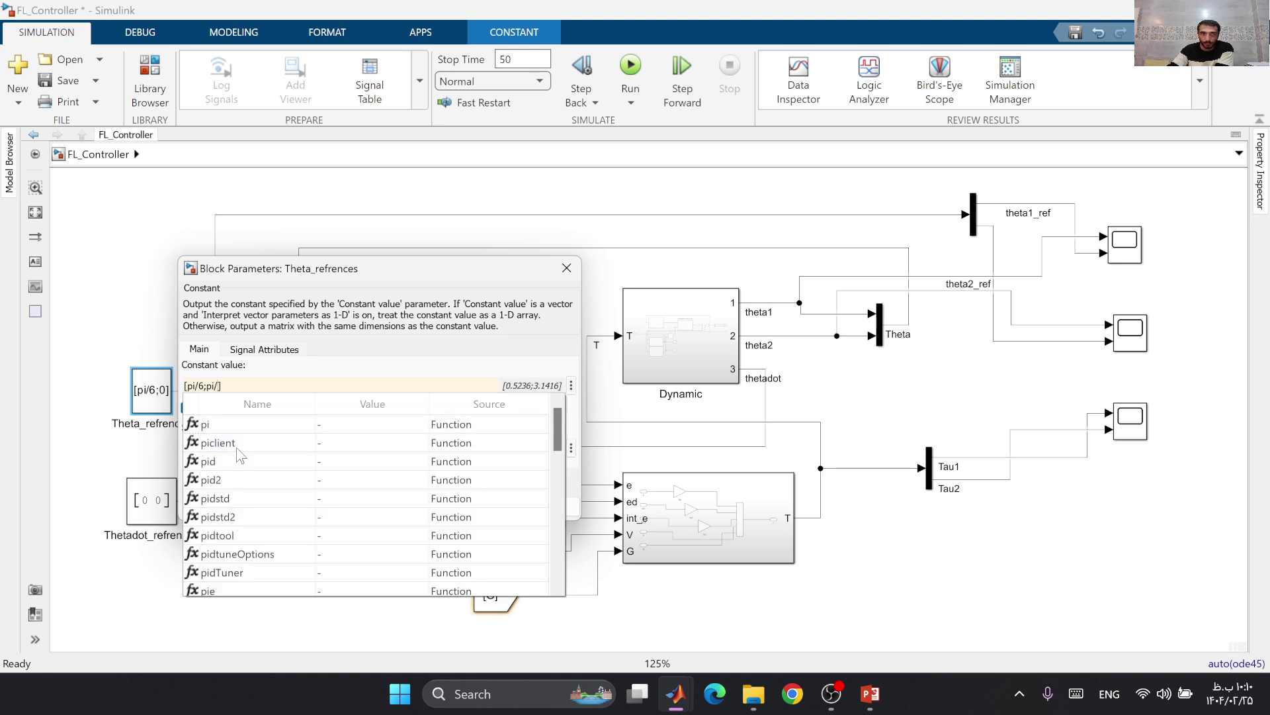
pyautogui.write('/3')
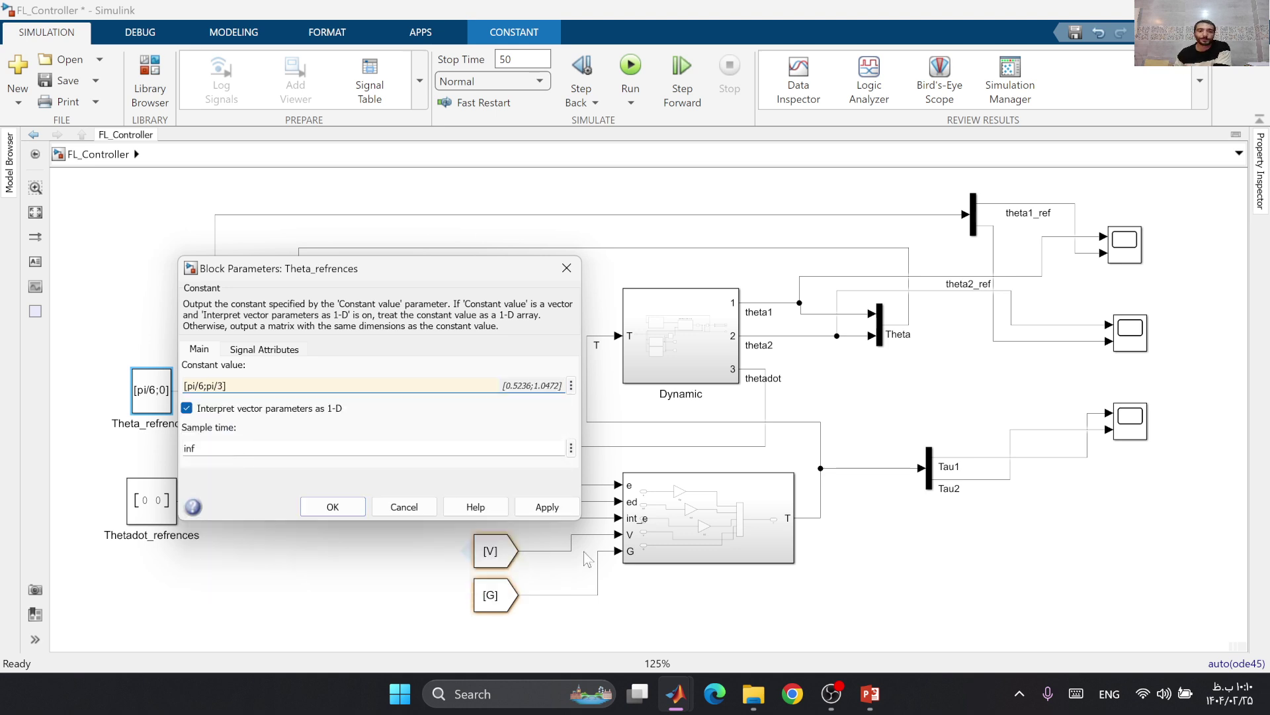
pyautogui.click(559, 511)
pyautogui.click(375, 509)
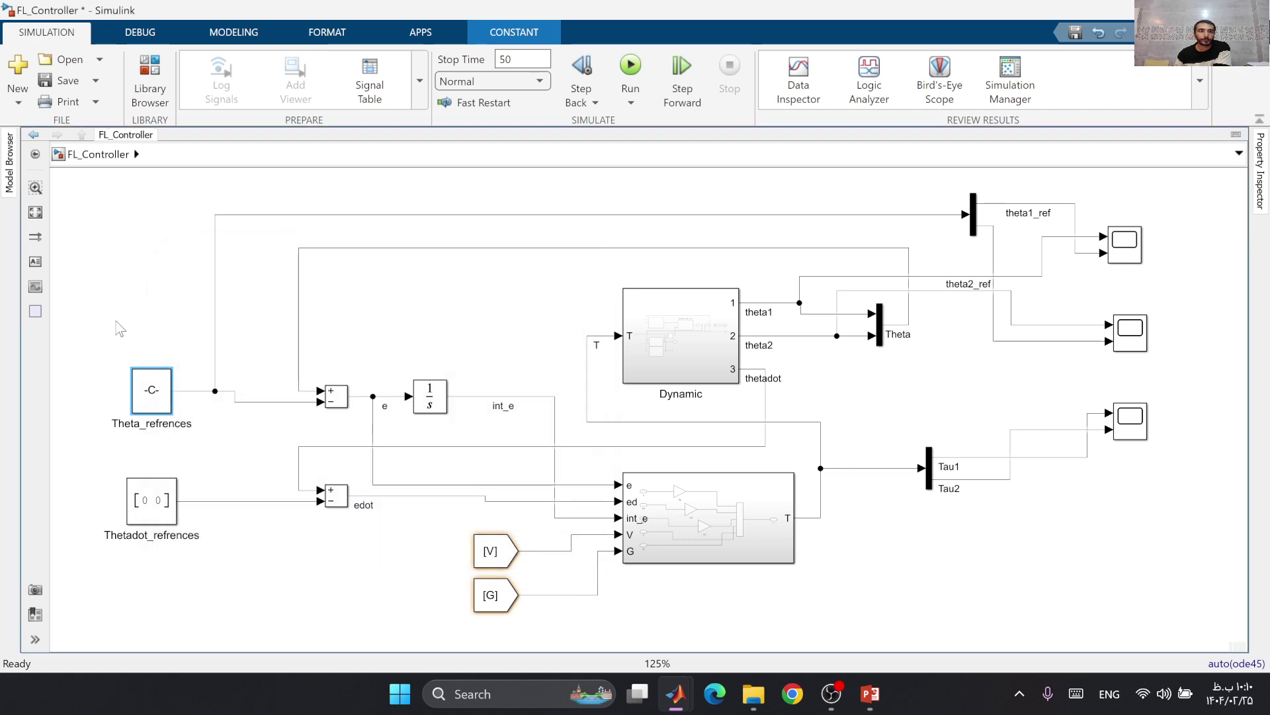
# Step: Run the simulation and compare theta1 and theta2 with their references in reduced scope windows placed side by side
pyautogui.click(35, 212)
pyautogui.click(629, 64)
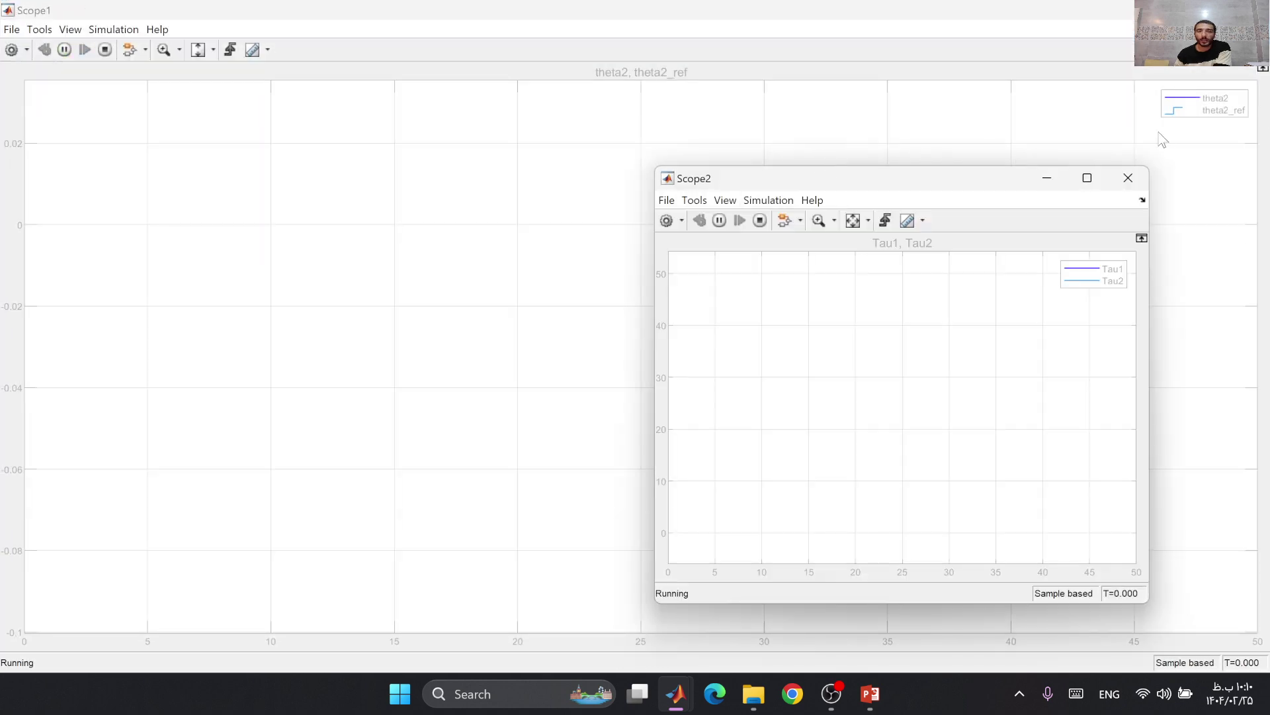
pyautogui.click(1212, 10)
pyautogui.click(1224, 7)
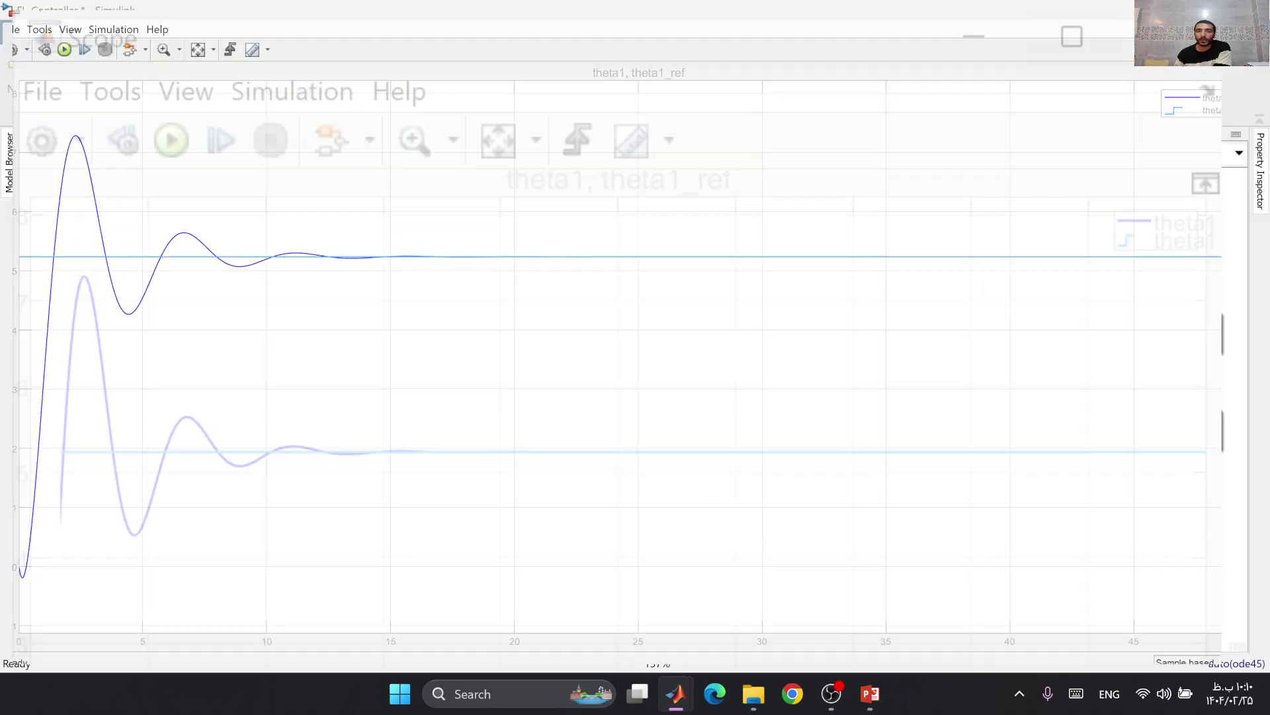
pyautogui.click(1224, 8)
pyautogui.moveTo(480, 143); pyautogui.dragTo(464, 143)
pyautogui.moveTo(803, 156); pyautogui.dragTo(791, 153)
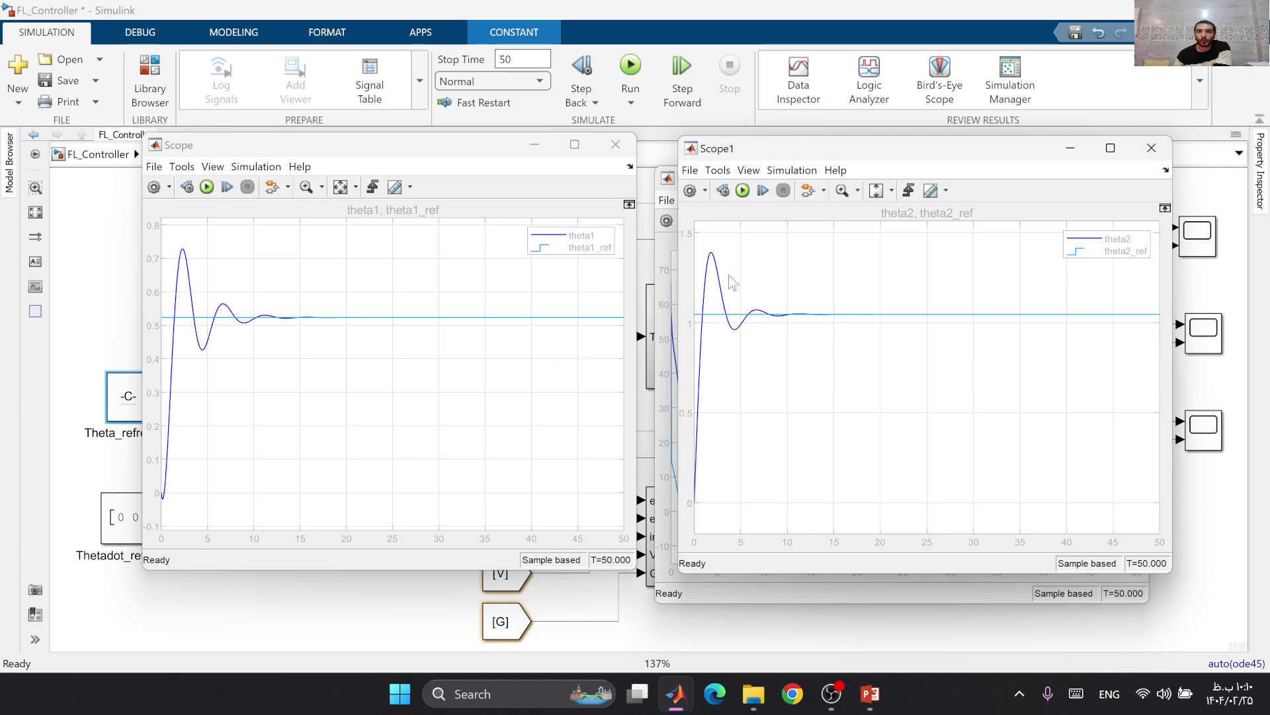
# Step: Close the theta scopes, examine and close the torque scope, and switch to the Feedback Linearization presentation in PowerPoint
pyautogui.click(1151, 148)
pyautogui.click(615, 145)
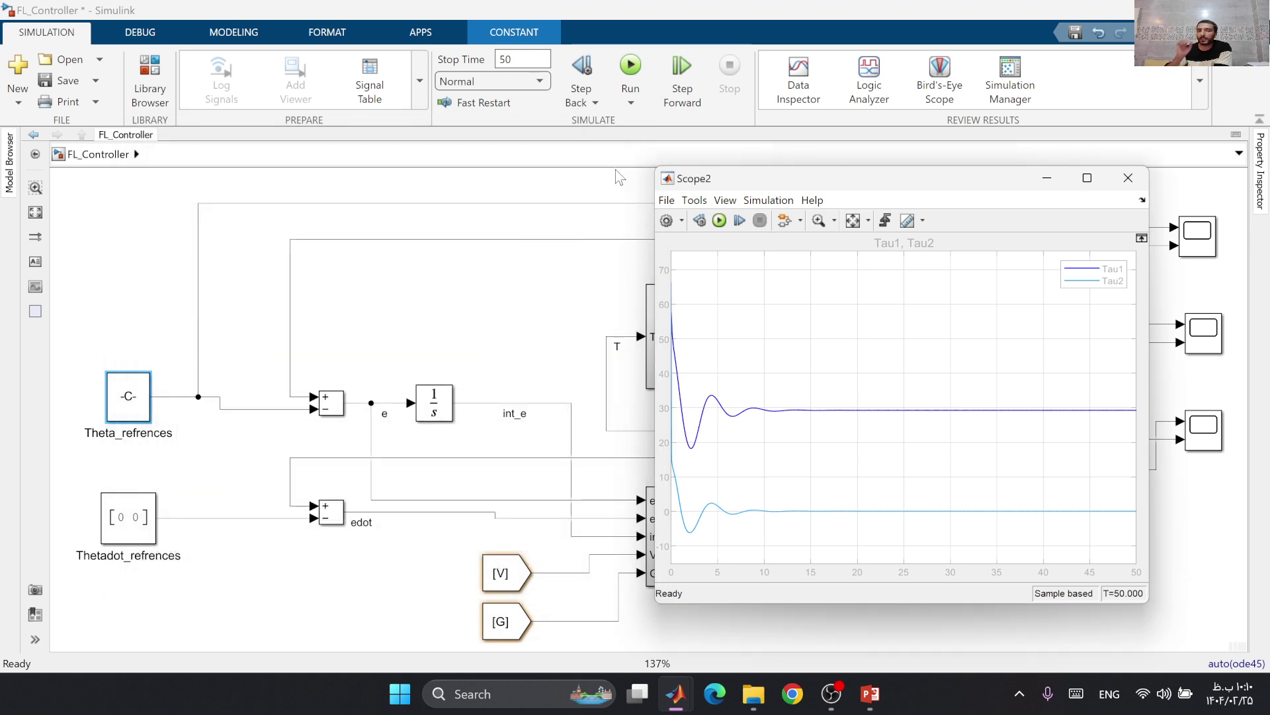
pyautogui.click(1128, 178)
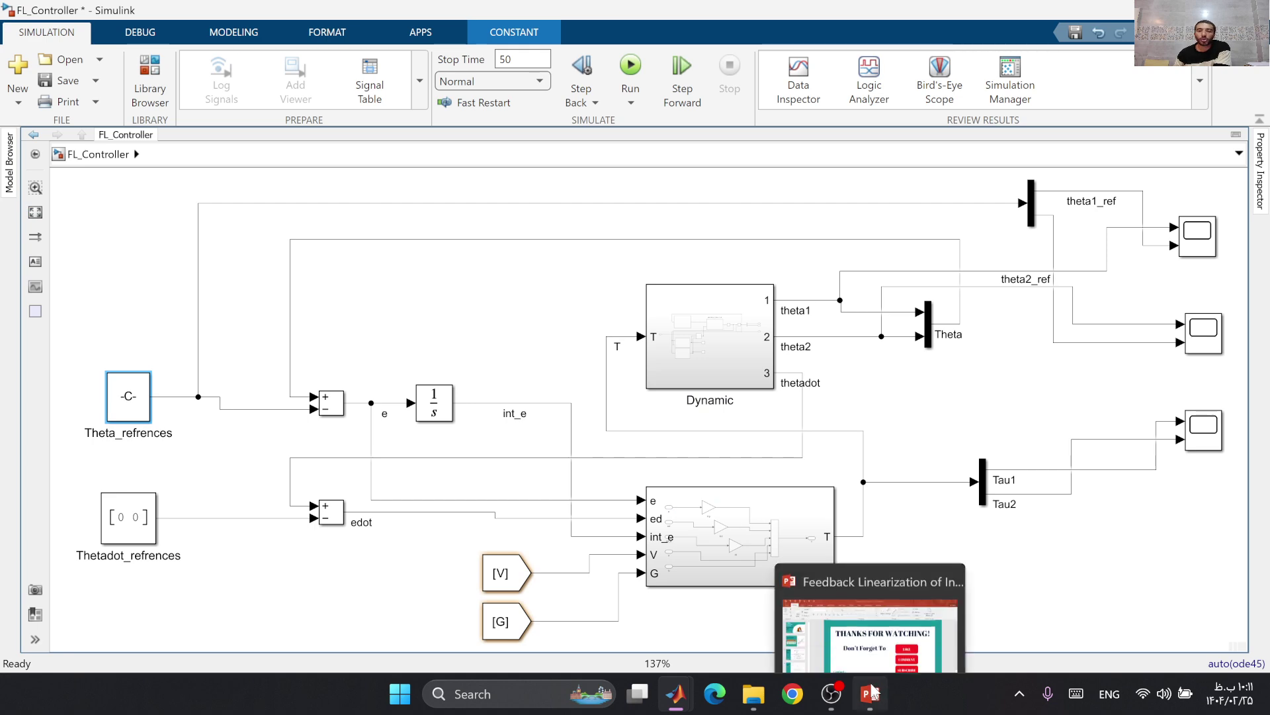
pyautogui.click(881, 629)
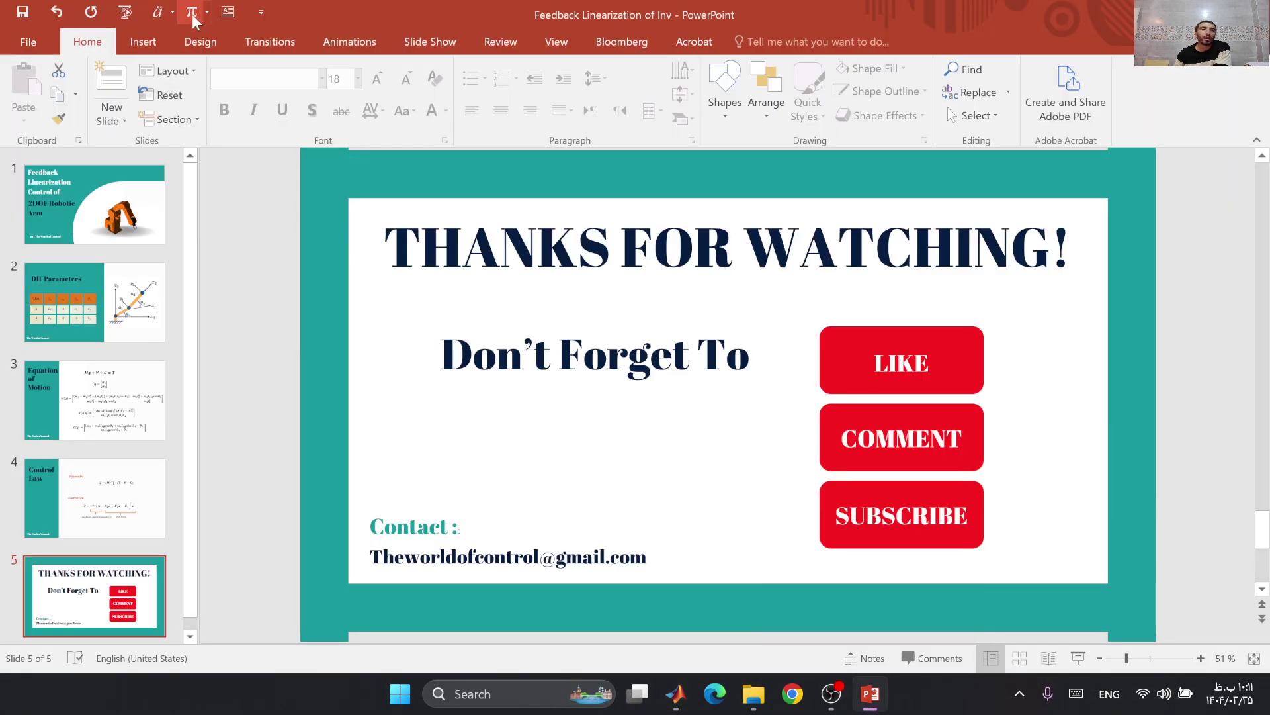